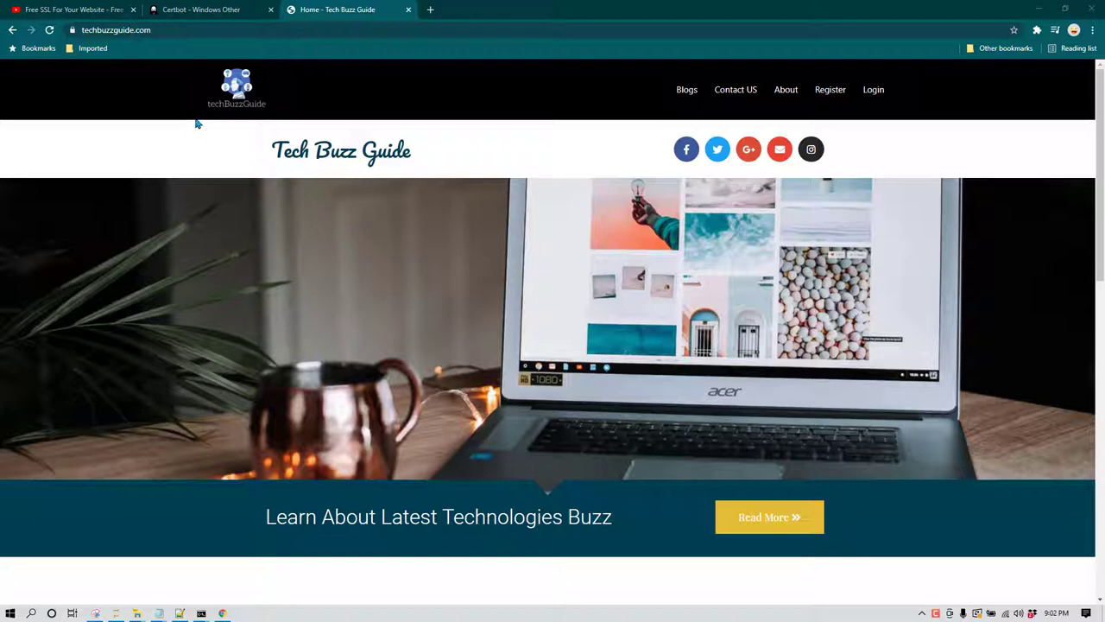
View the Tech Buzz Guide site's Blogs page and open the site's WordPress admin dashboard
left_click(97, 7)
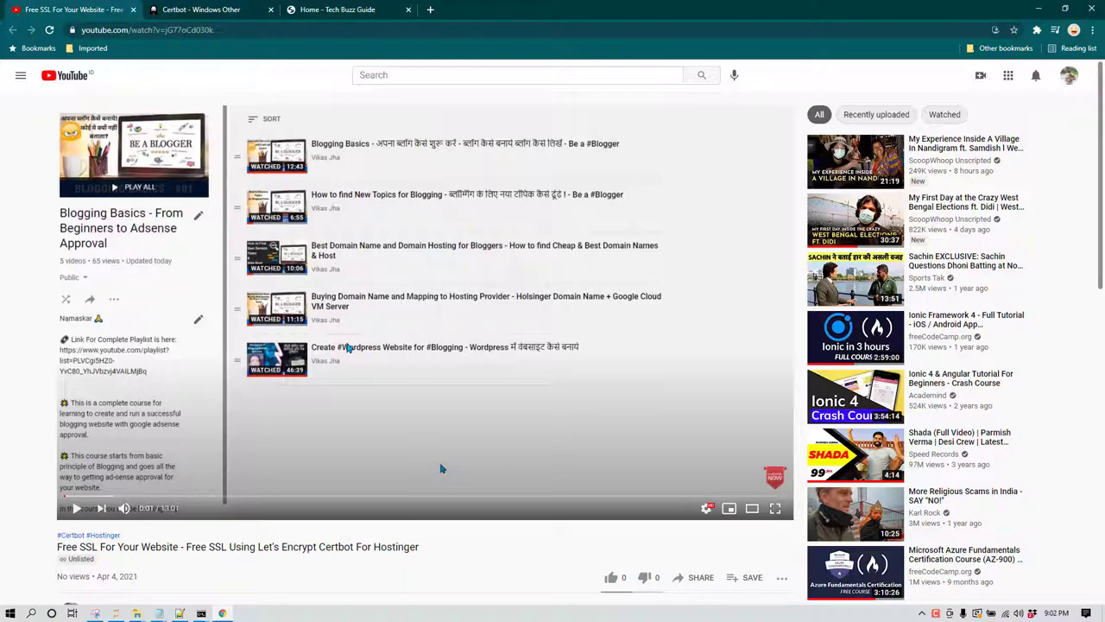
left_click(336, 9)
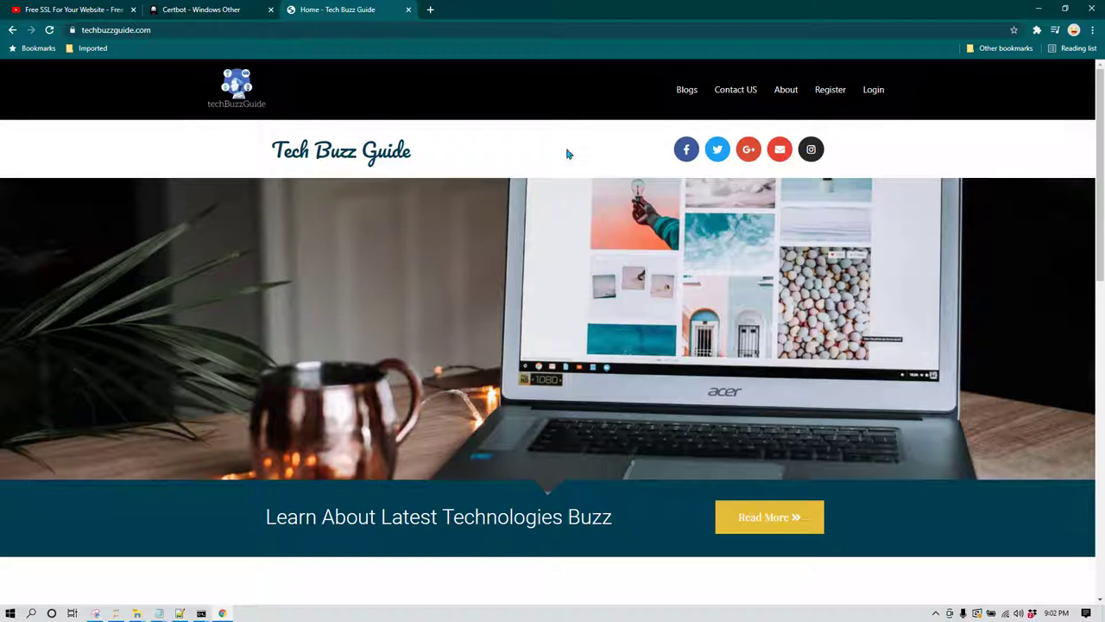
left_click(688, 91)
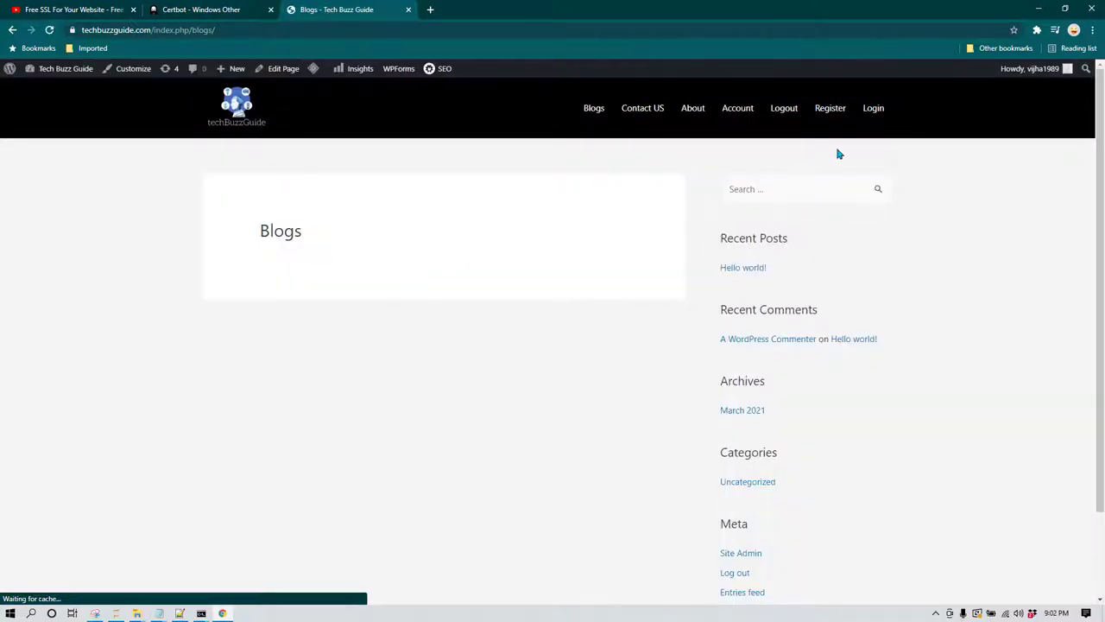
left_click(58, 72)
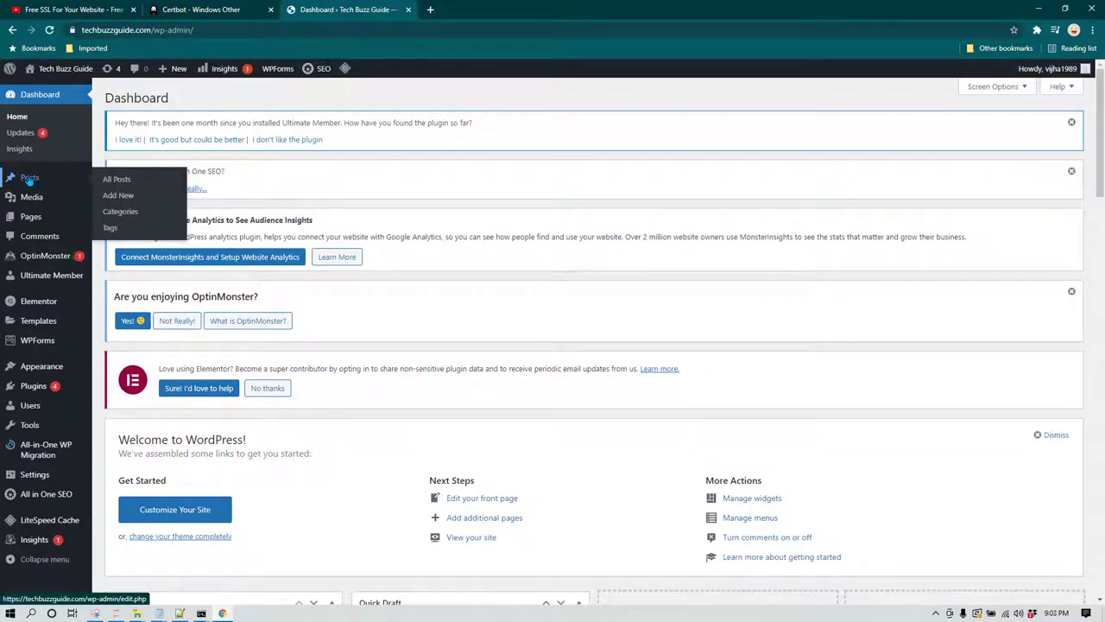
Move the "Hello world!" post to the trash from the site's list of posts
left_click(29, 178)
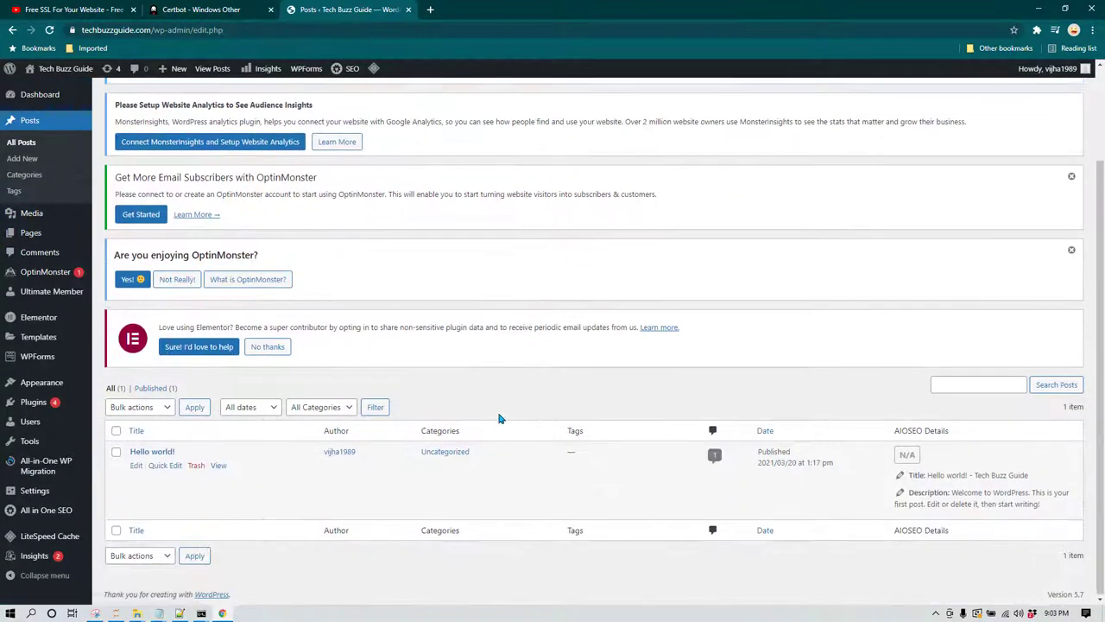
left_click(115, 453)
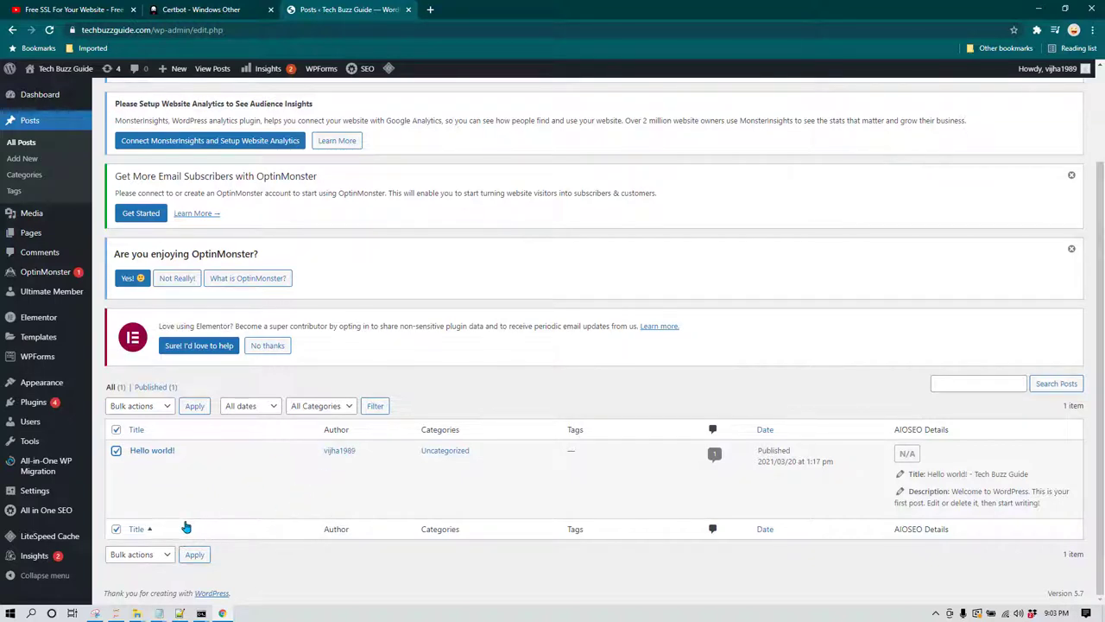
left_click(197, 463)
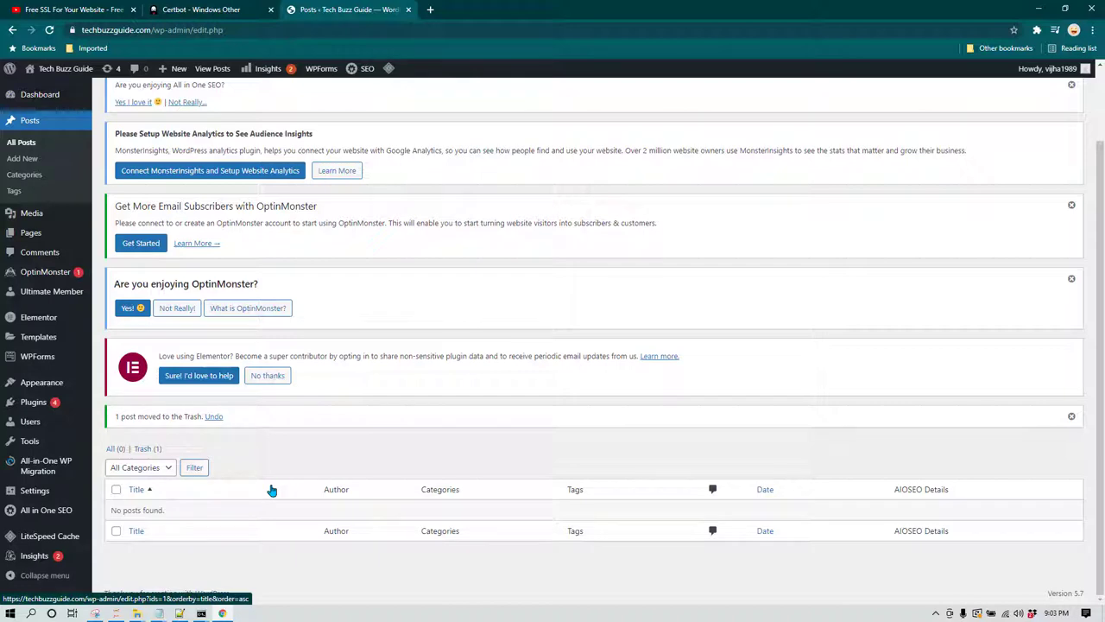
scroll(214, 464, "up", 1)
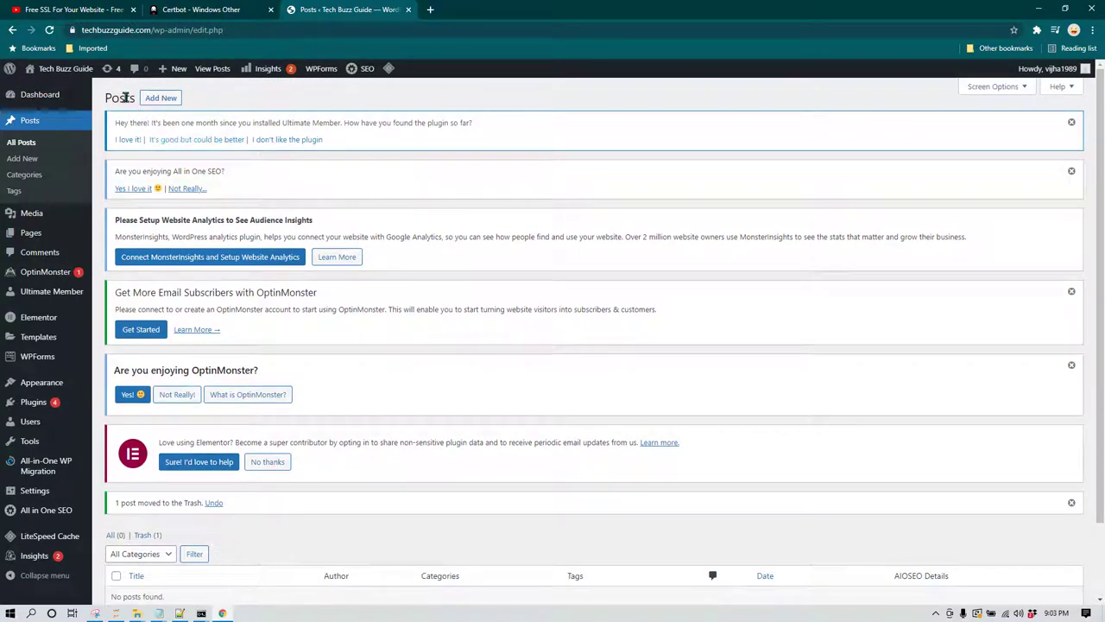
Open a blank new post, dismiss the block editor's welcome guide and look through the AIOSEO settings before returning to the posts list
left_click(166, 100)
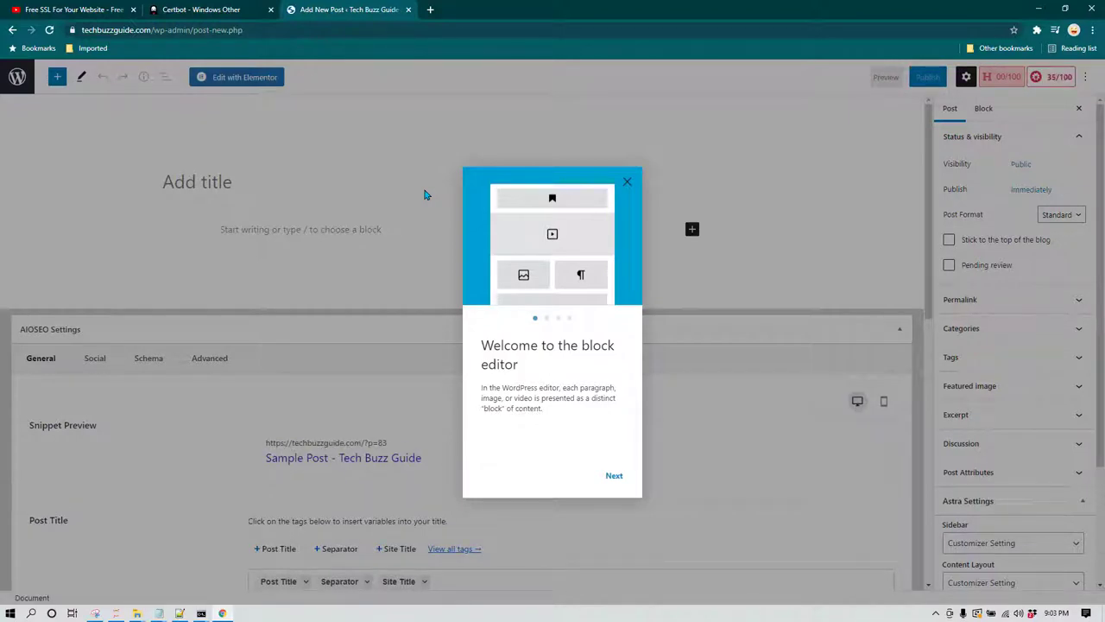
left_click(627, 180)
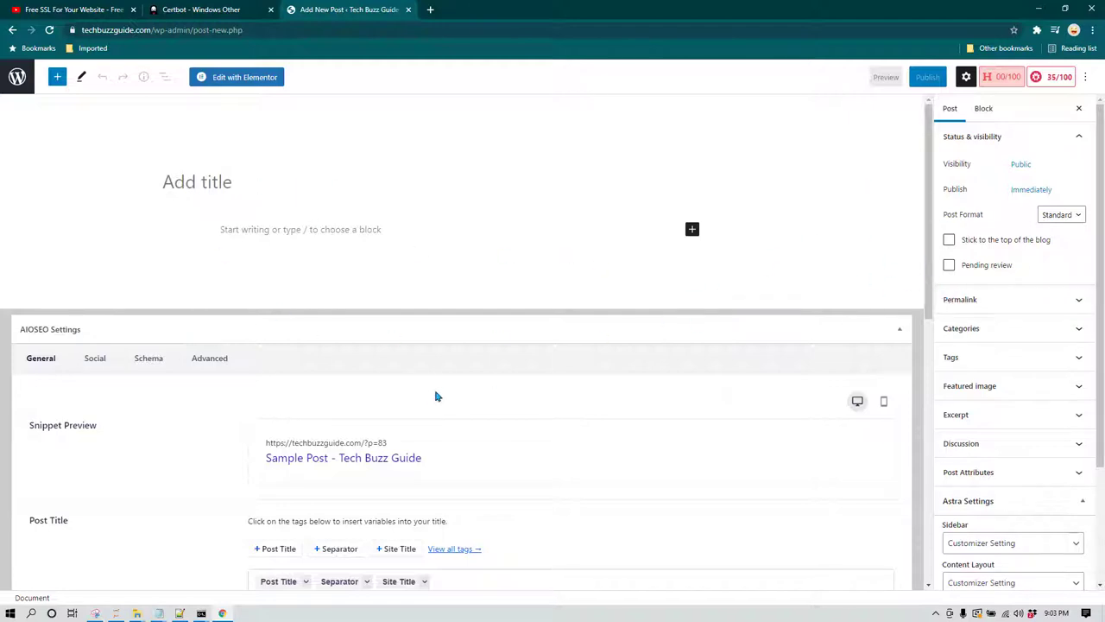
scroll(445, 387, "down", 4)
scroll(596, 384, "up", 4)
left_click(12, 30)
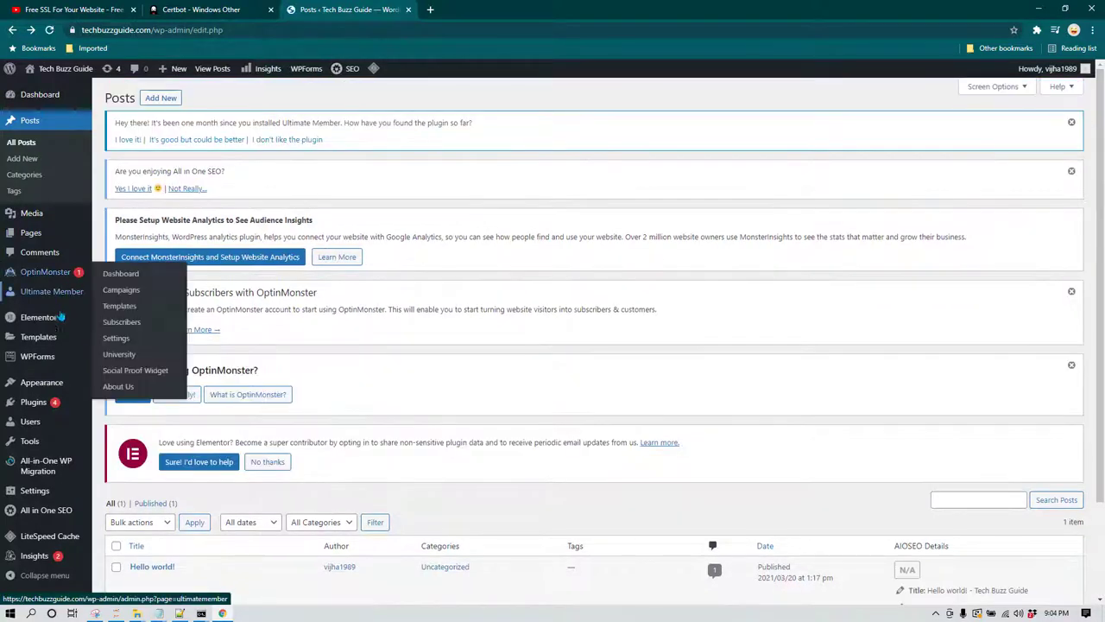
Search the plugins available for installation for "yoast"
mouse_move(50, 403)
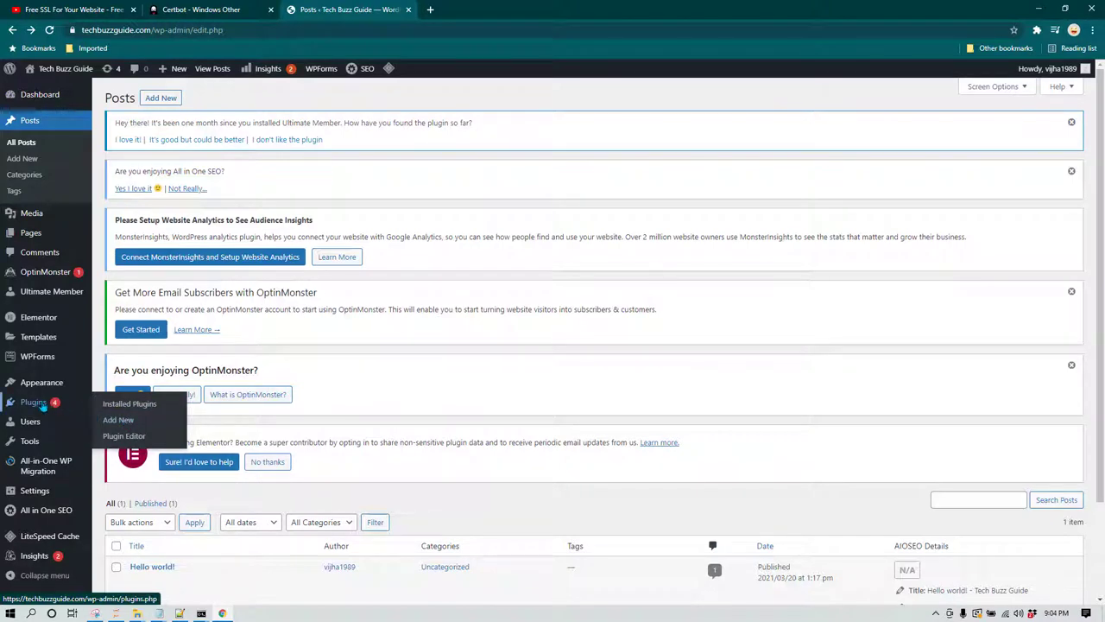
left_click(134, 420)
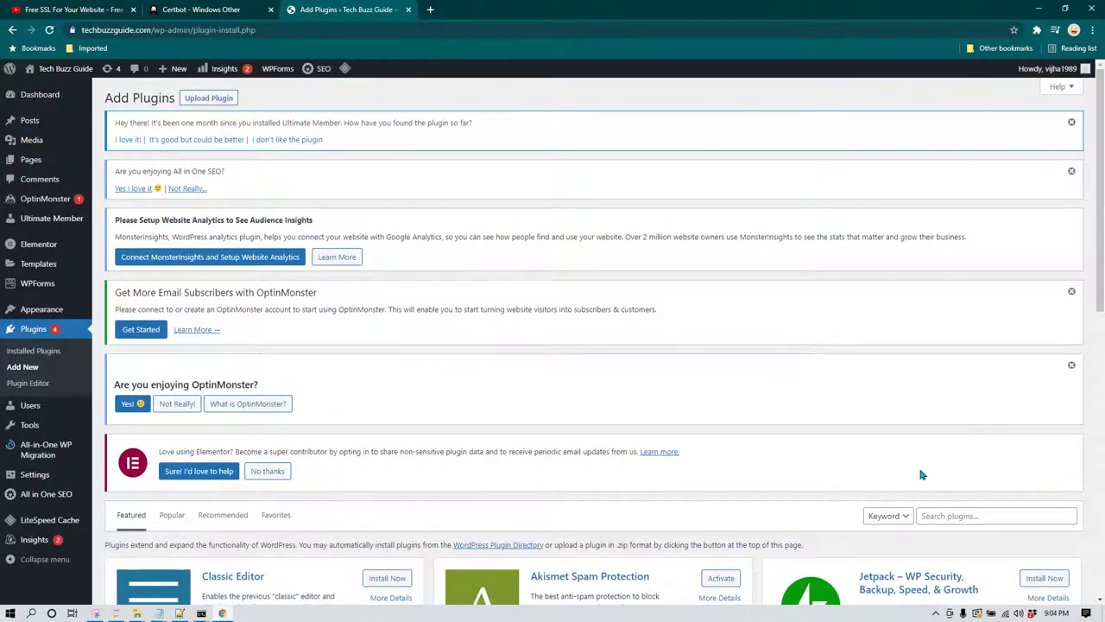
scroll(954, 415, "down", 2)
left_click(942, 345)
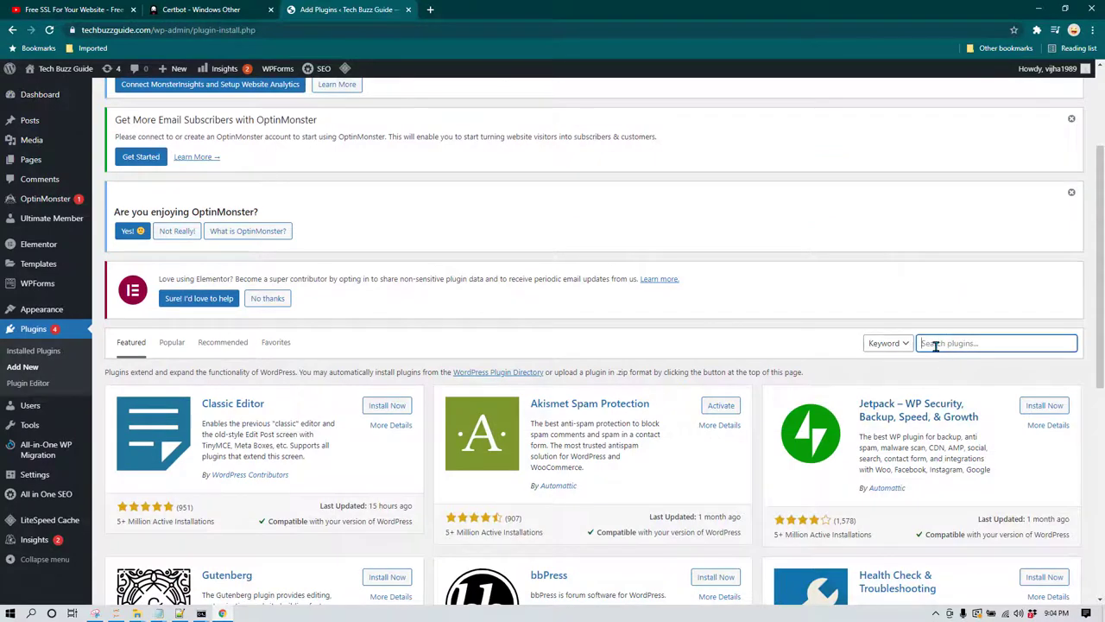
type("yoast")
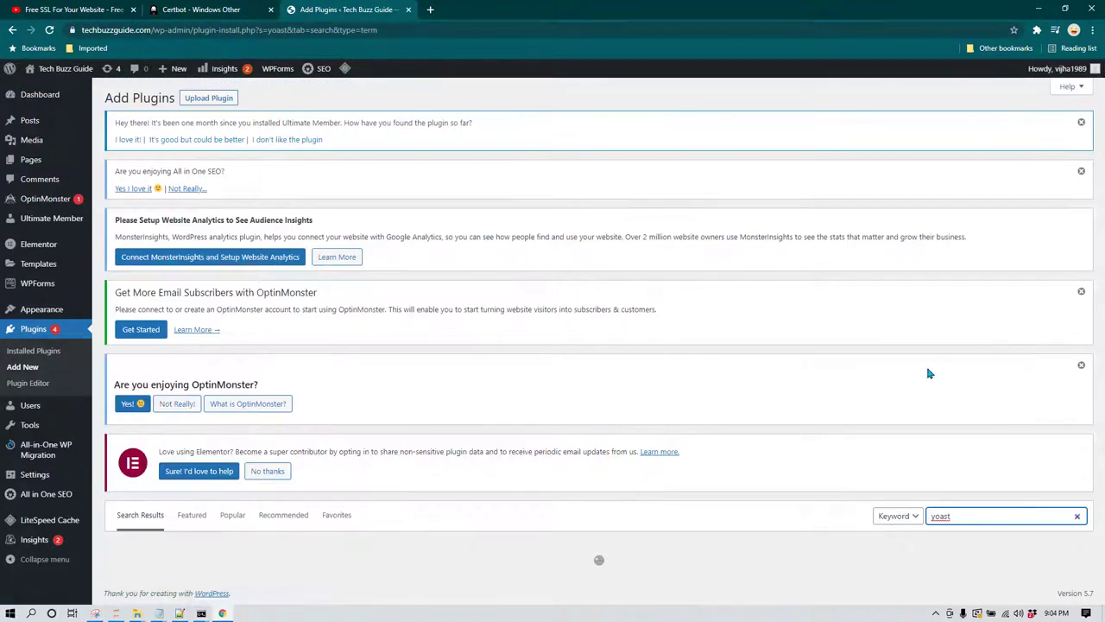
scroll(941, 363, "down", 3)
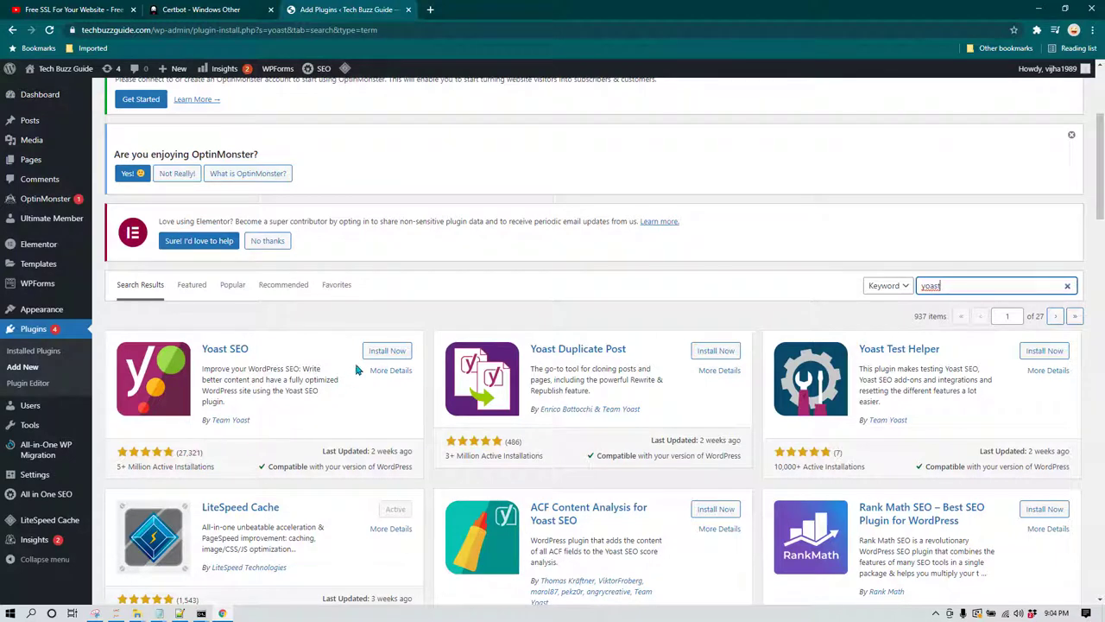
Install and activate the Yoast SEO plugin, and look it up in the list of installed plugins
left_click(387, 352)
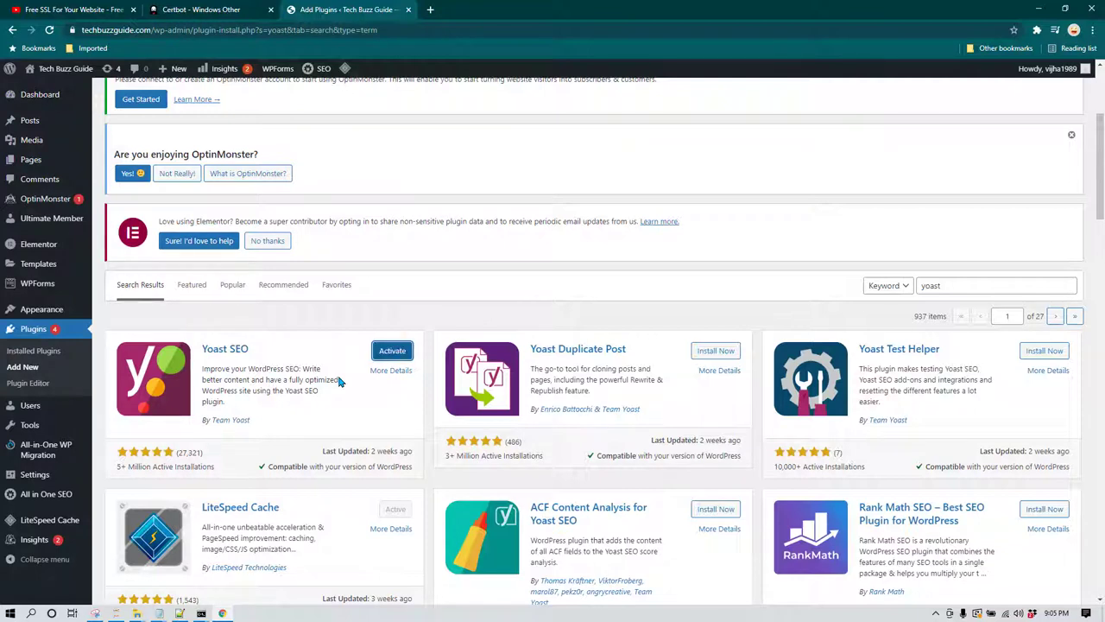
left_click(401, 355)
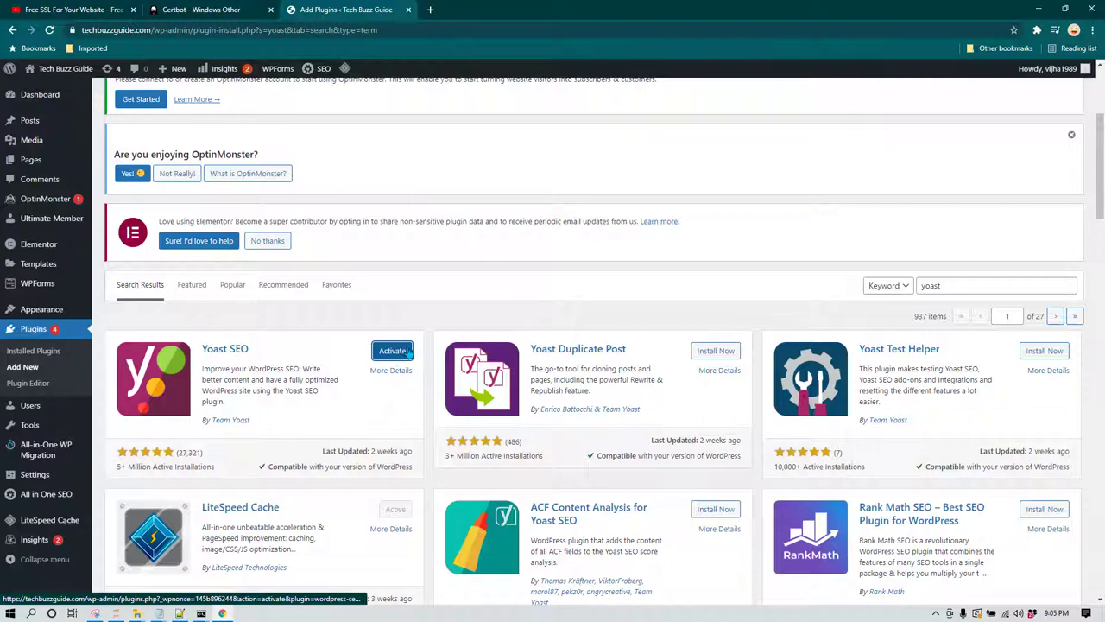
left_click(402, 352)
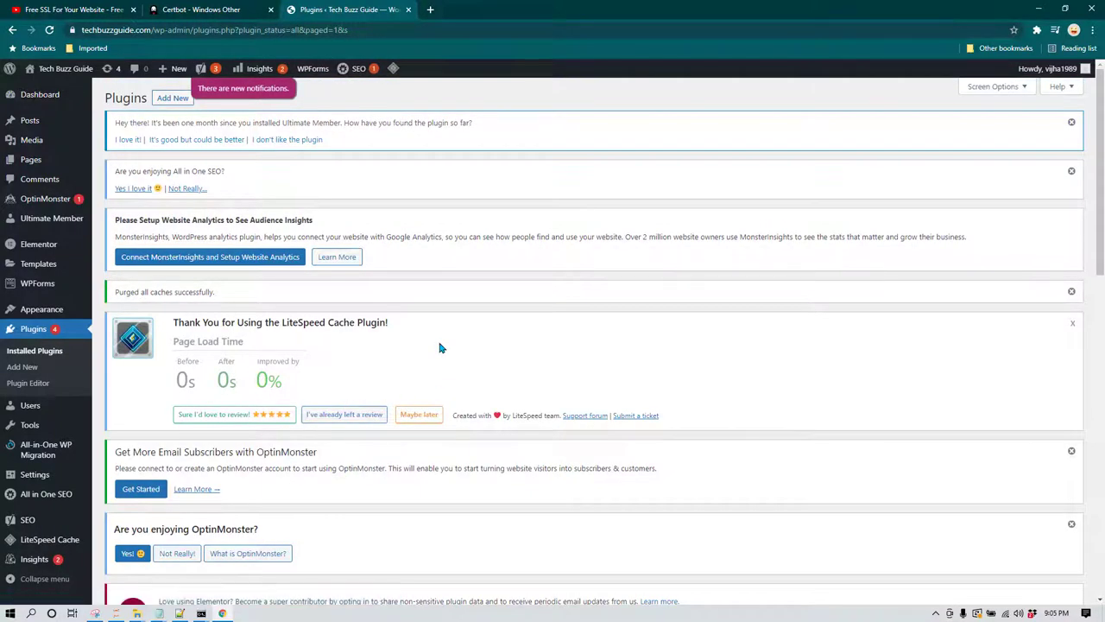
scroll(440, 348, "down", 6)
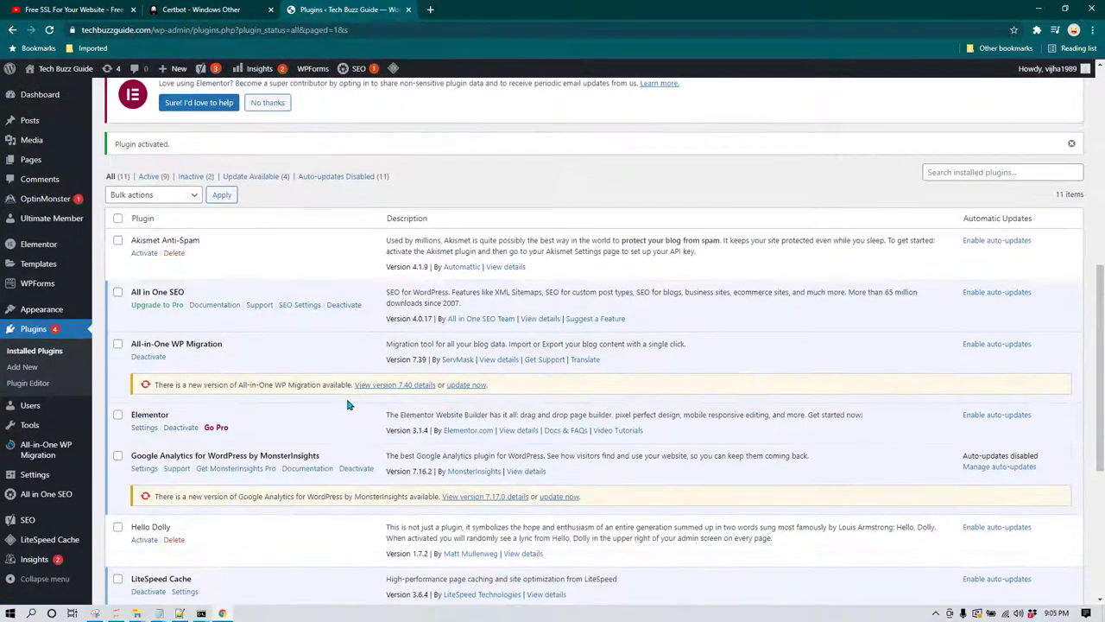
scroll(348, 402, "down", 1)
scroll(259, 315, "up", 2)
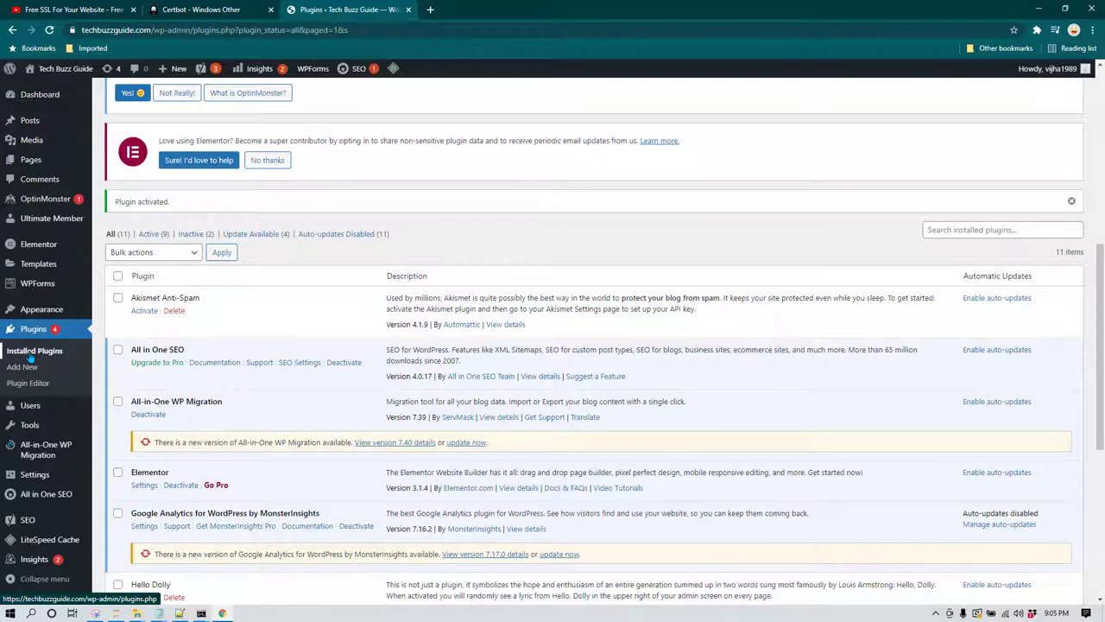
scroll(493, 453, "down", 3)
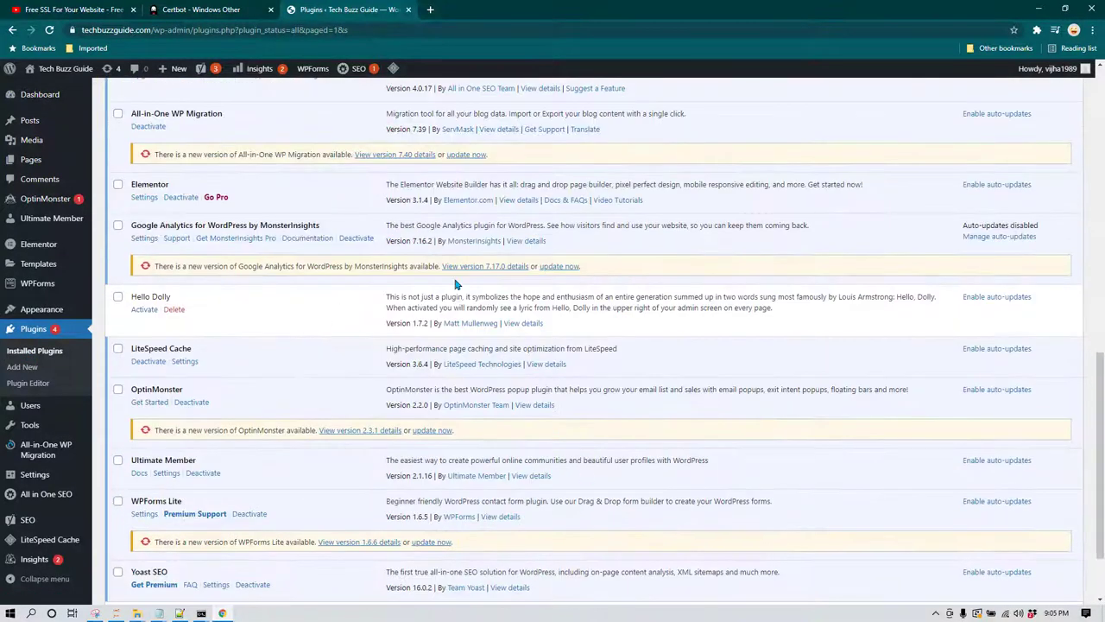
scroll(372, 404, "down", 1)
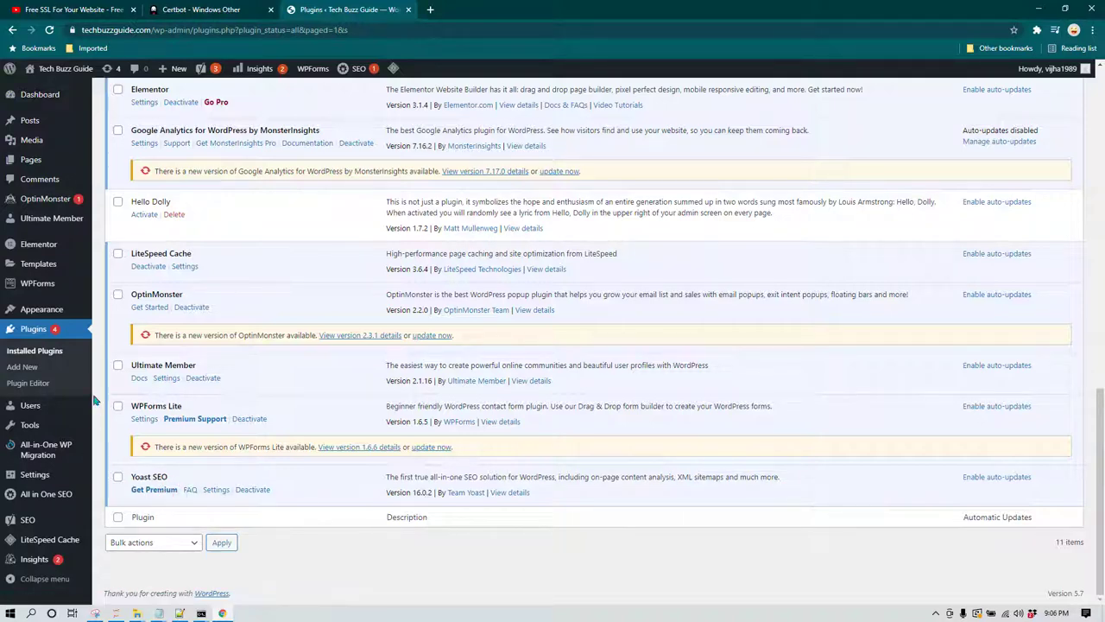
scroll(139, 224, "up", 5)
Start a new post and look over the SEO settings in its editor
mouse_move(177, 75)
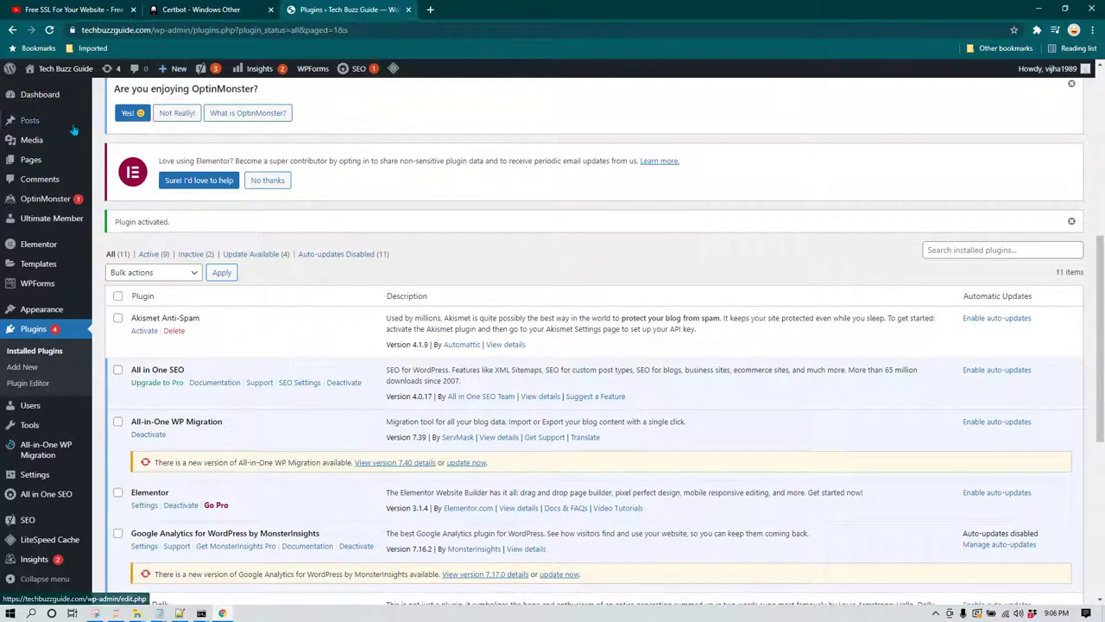
mouse_move(36, 127)
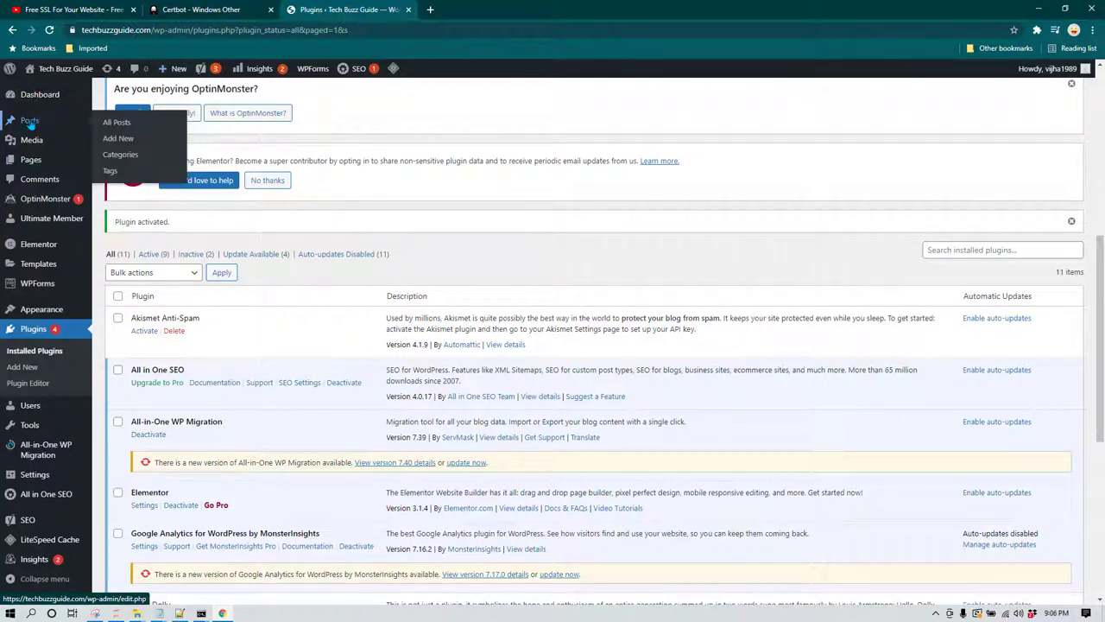
left_click(128, 143)
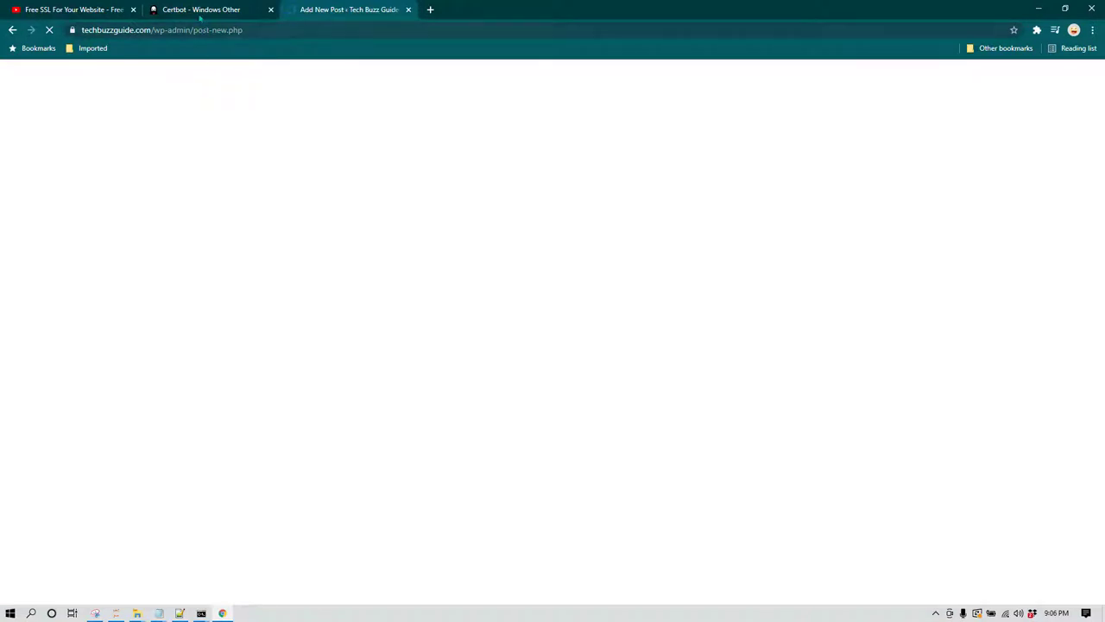
left_click(86, 10)
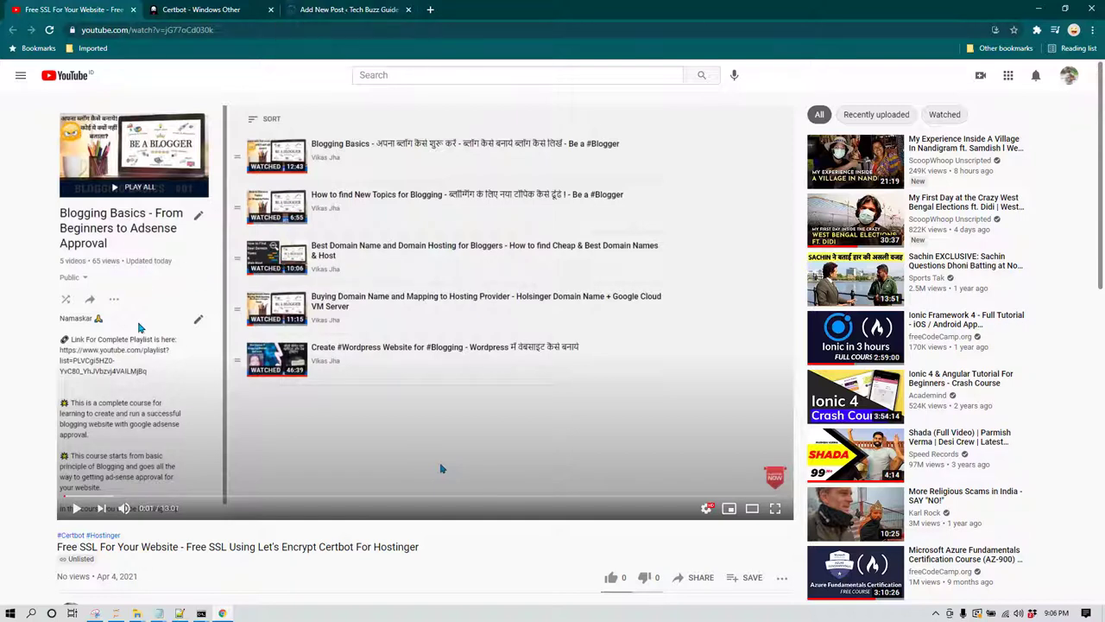
key("ctrl+3")
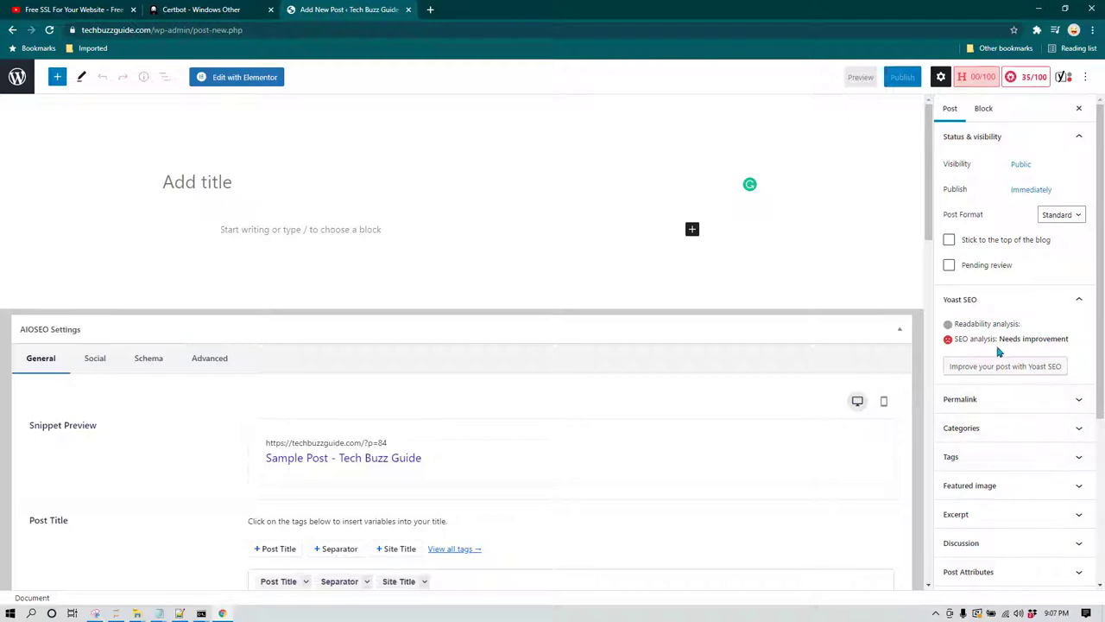
scroll(772, 412, "down", 3)
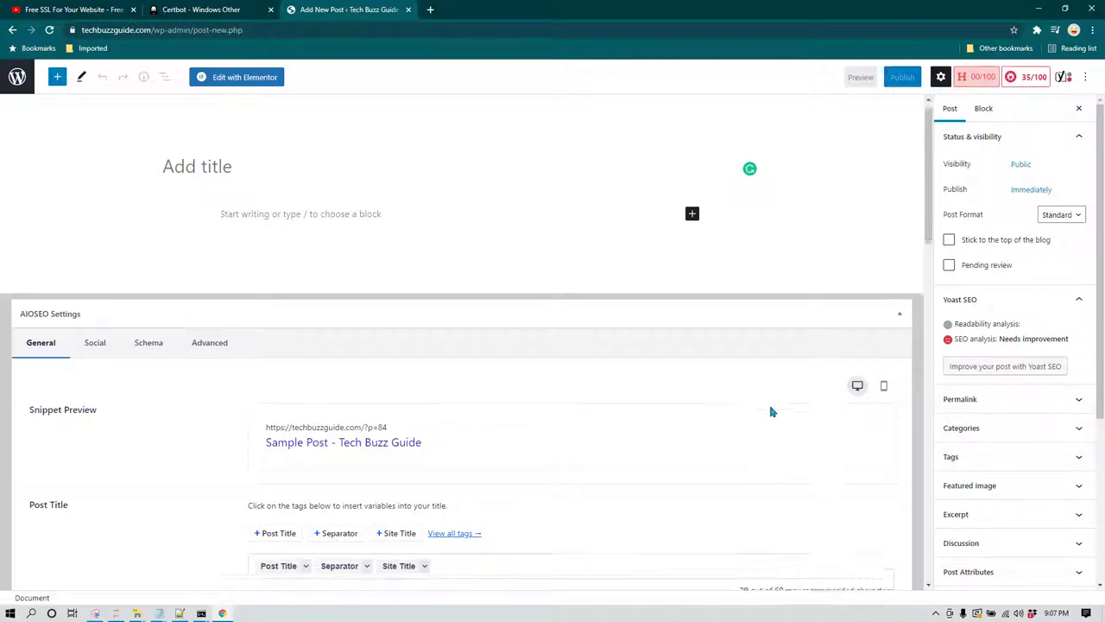
scroll(751, 435, "down", 3)
scroll(752, 435, "up", 6)
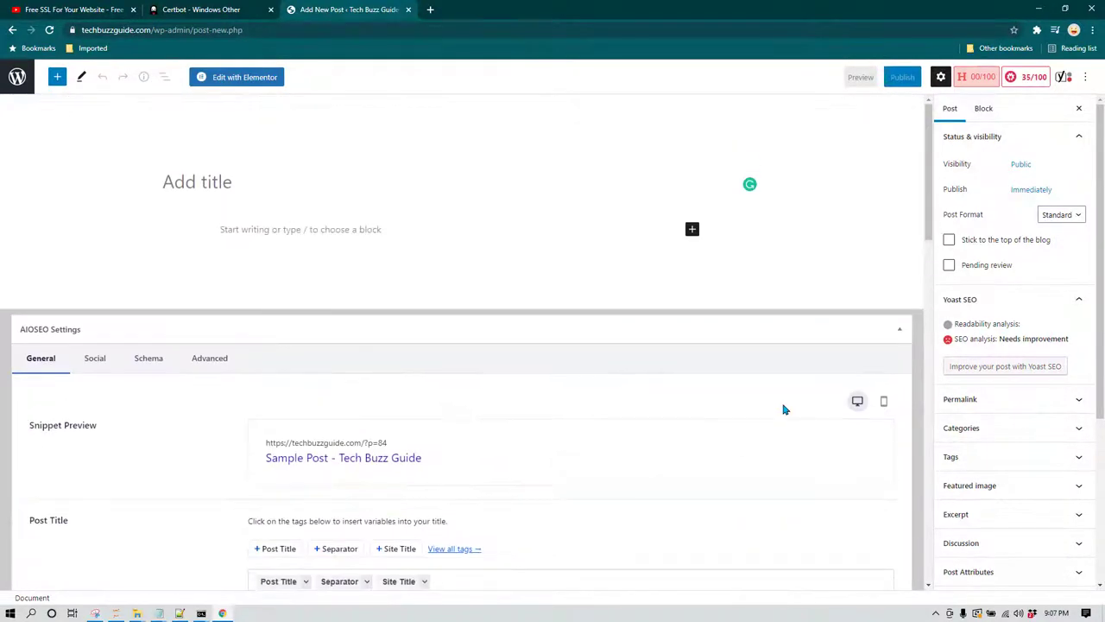
Examine the new post's Yoast readability and SEO analysis, and the Yoast SEO section below the post content
left_click(1065, 78)
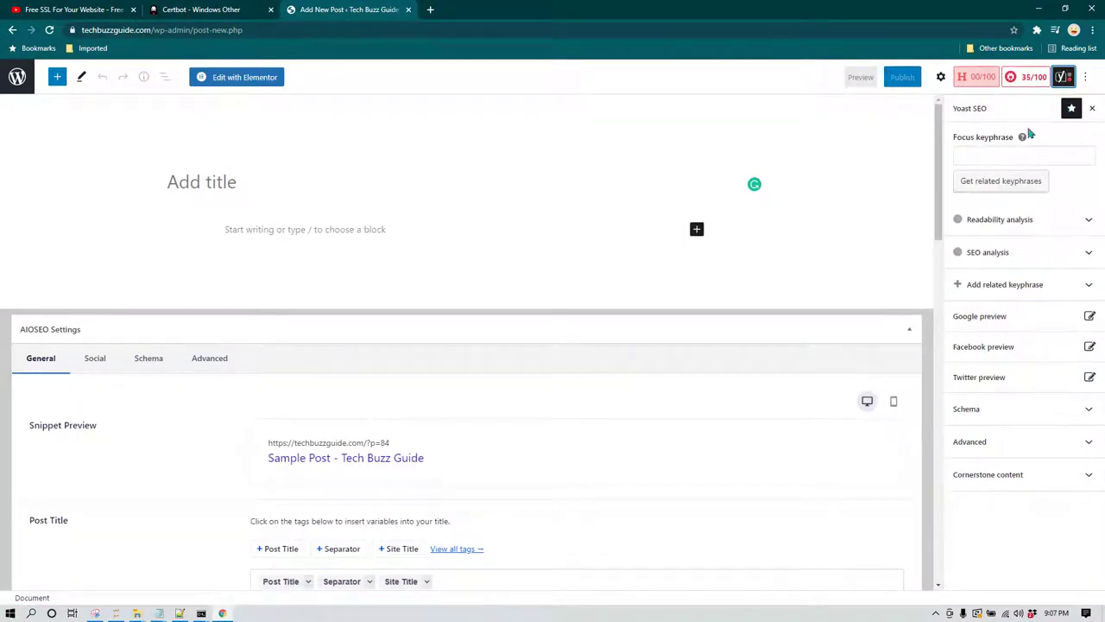
left_click(1068, 218)
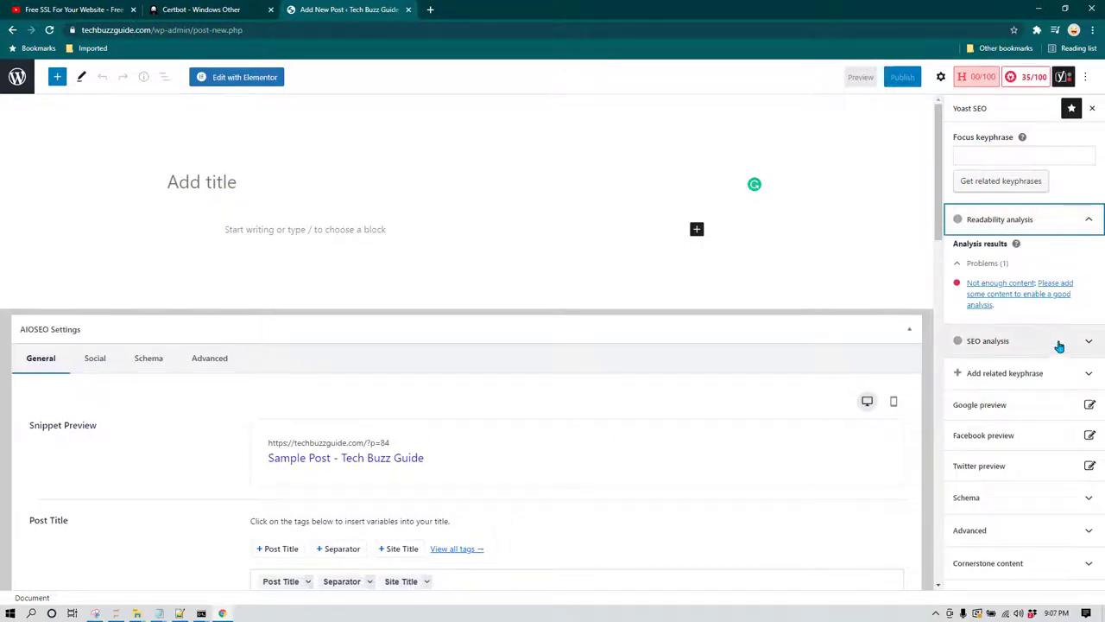
left_click(1061, 342)
scroll(1027, 412, "down", 1)
scroll(1029, 389, "down", 2)
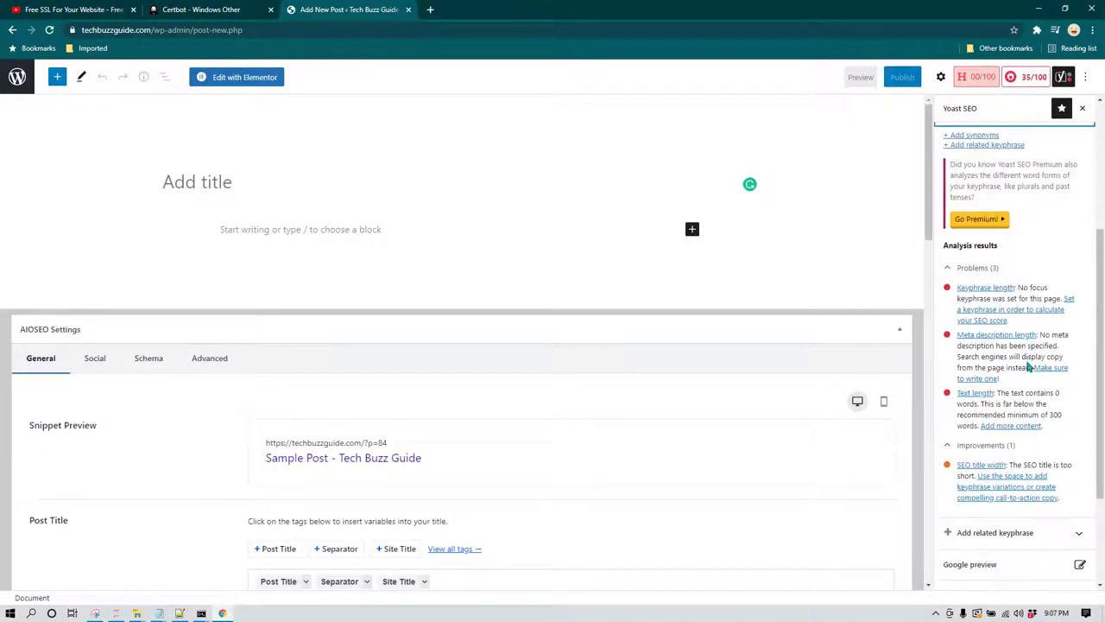
scroll(1064, 251, "up", 3)
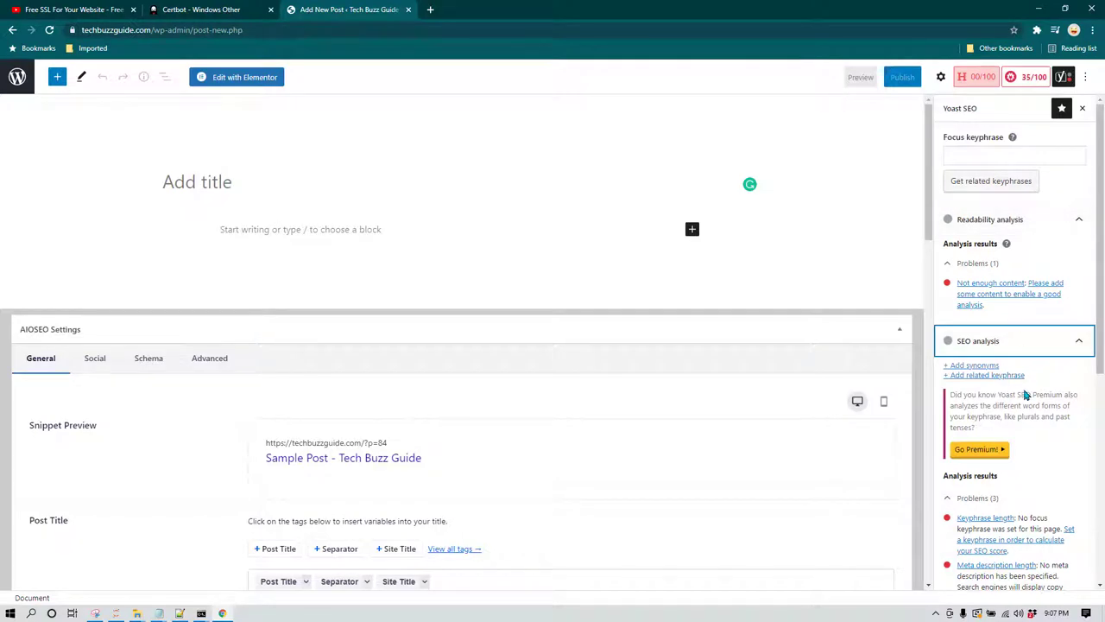
scroll(1028, 391, "down", 5)
scroll(821, 429, "down", 10)
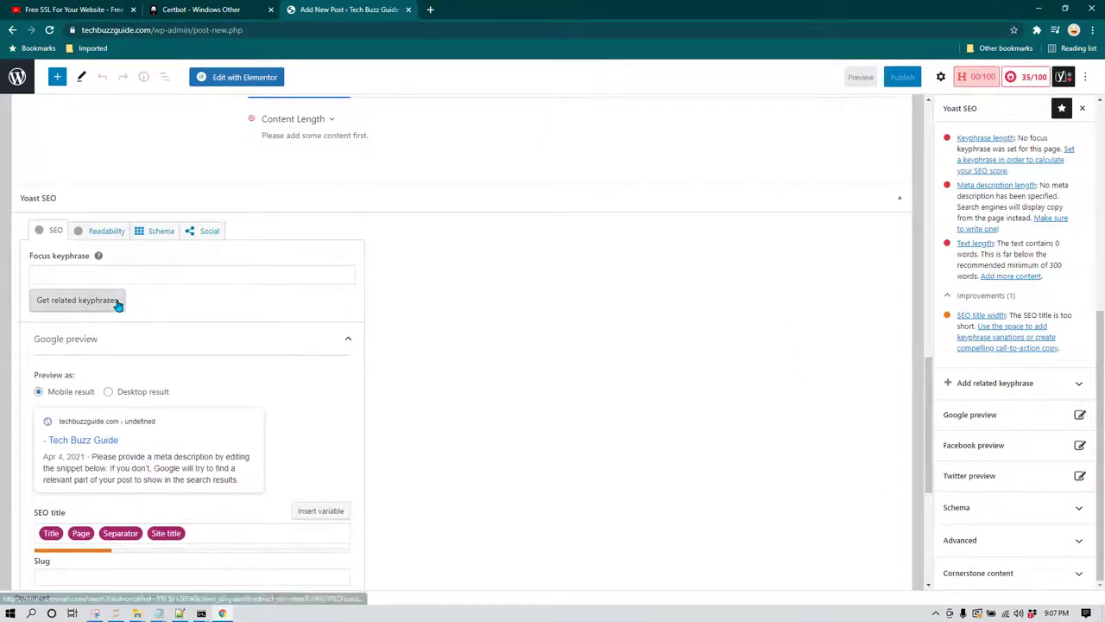
Check the title of the free SSL video on YouTube, and title the new post "Free SSL For Wordpress Website"
scroll(190, 294, "down", 2)
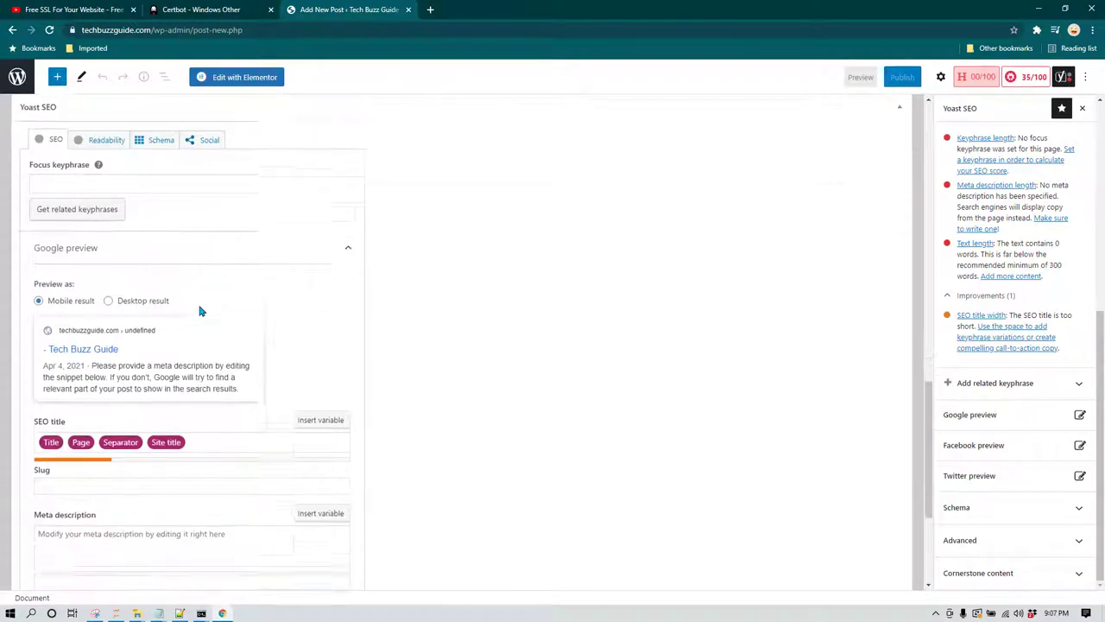
scroll(258, 341, "down", 3)
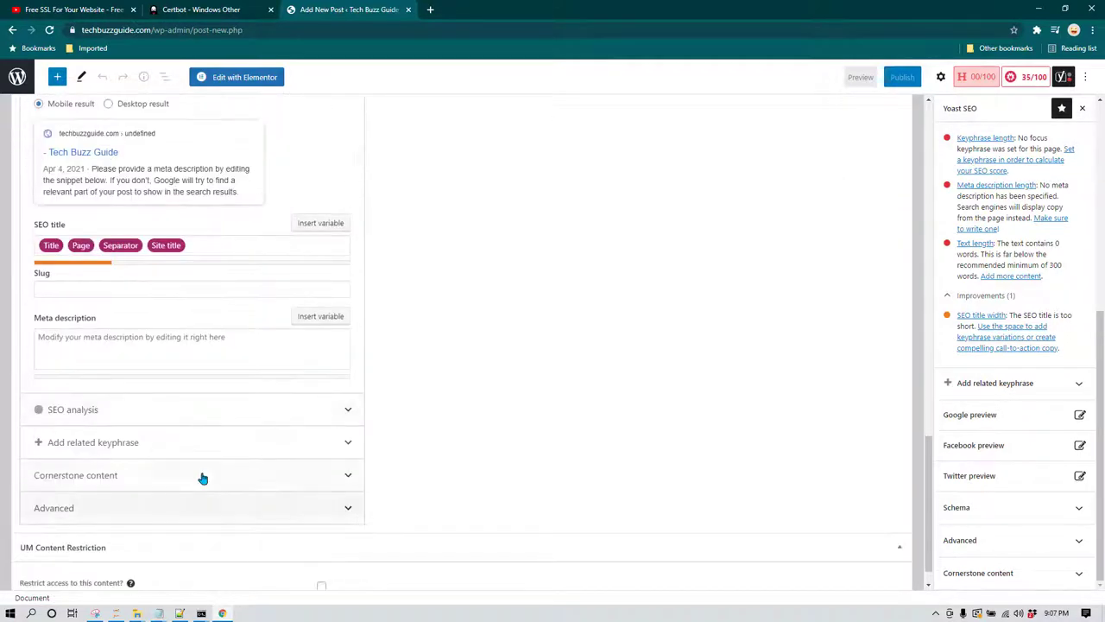
scroll(288, 481, "up", 4)
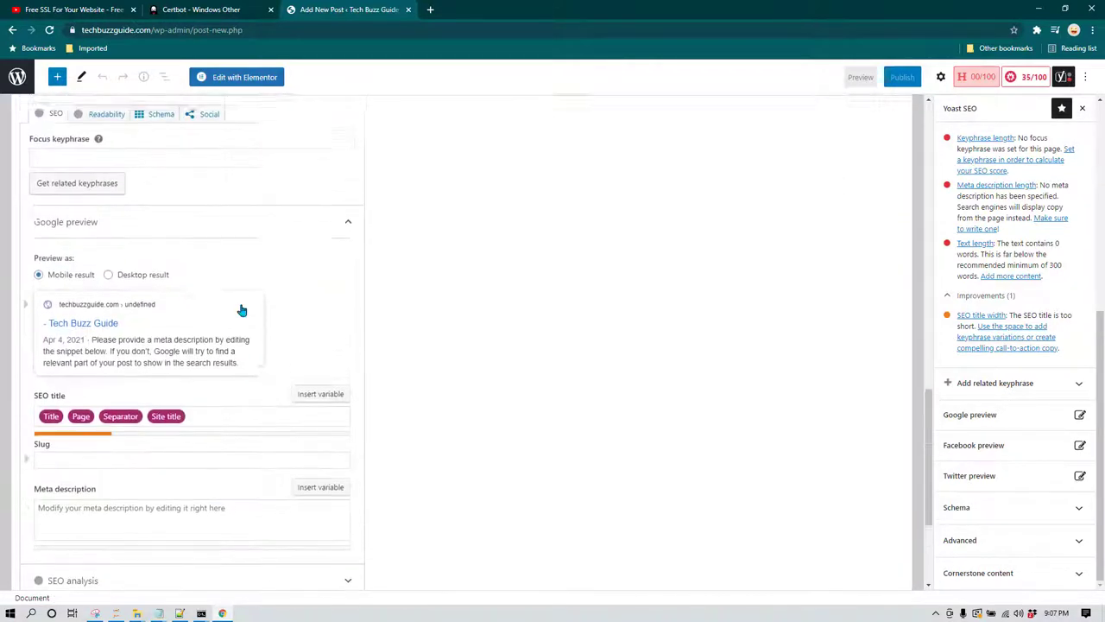
key("ctrl+1")
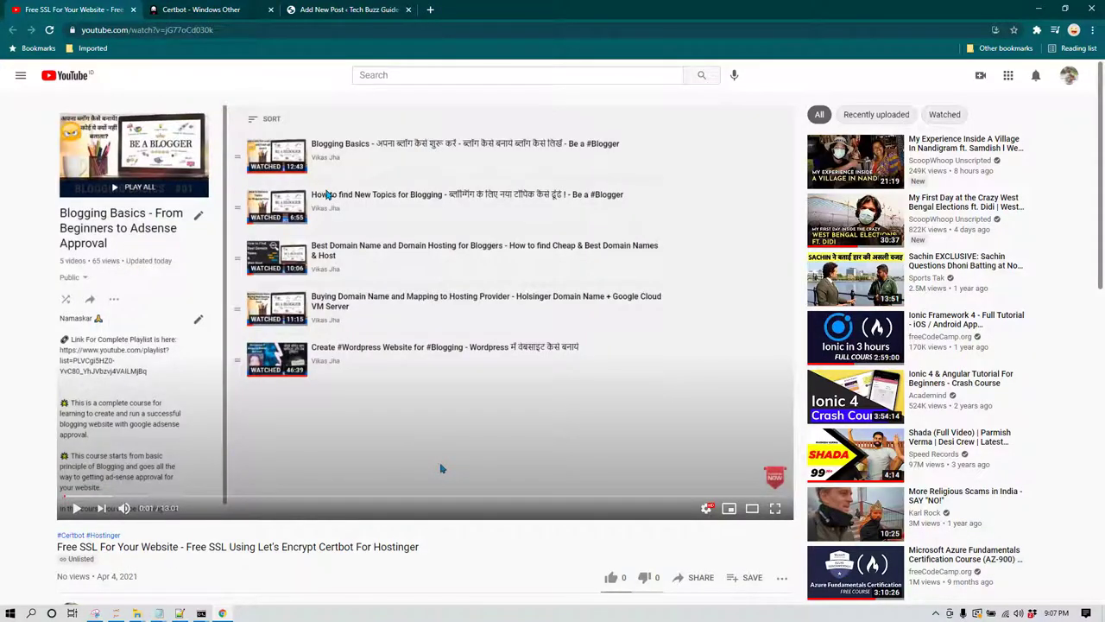
key("ctrl+3")
scroll(392, 291, "up", 10)
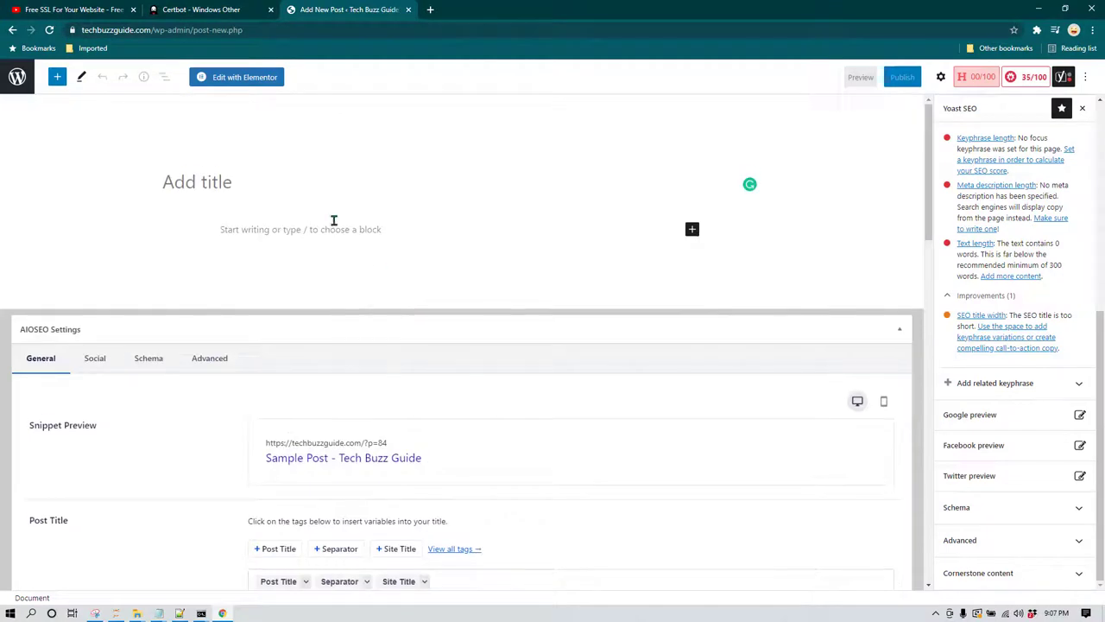
left_click(252, 181)
type("Free")
type("SSL For Wordpress Website")
Examine how the post title appears in the AIOSEO snippet preview and the Yoast Google preview
key("ctrl+a")
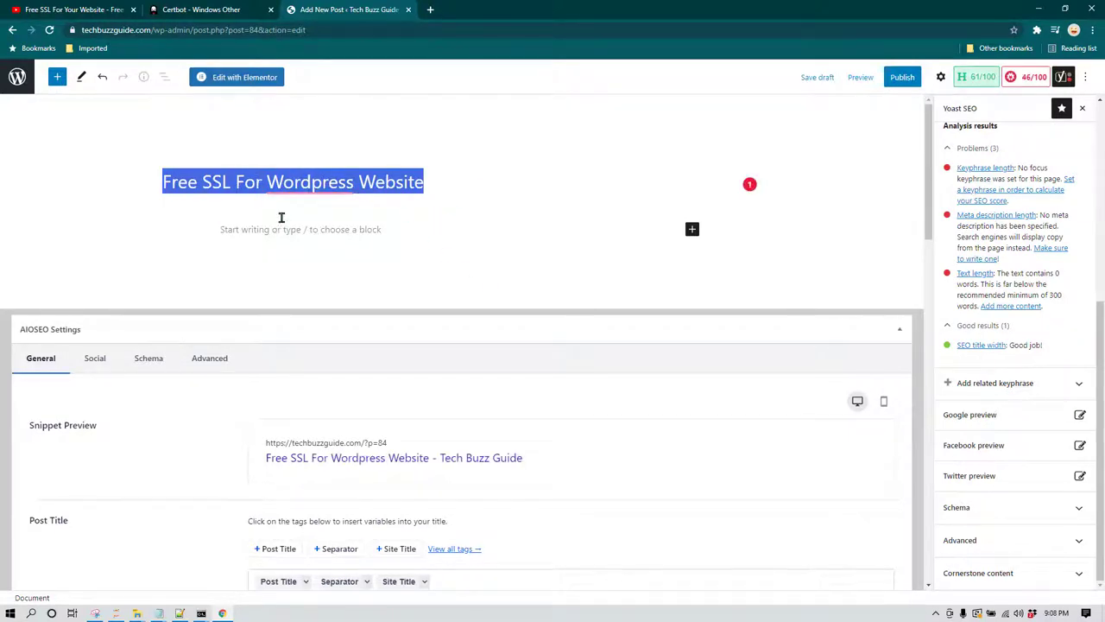
scroll(410, 341, "down", 2)
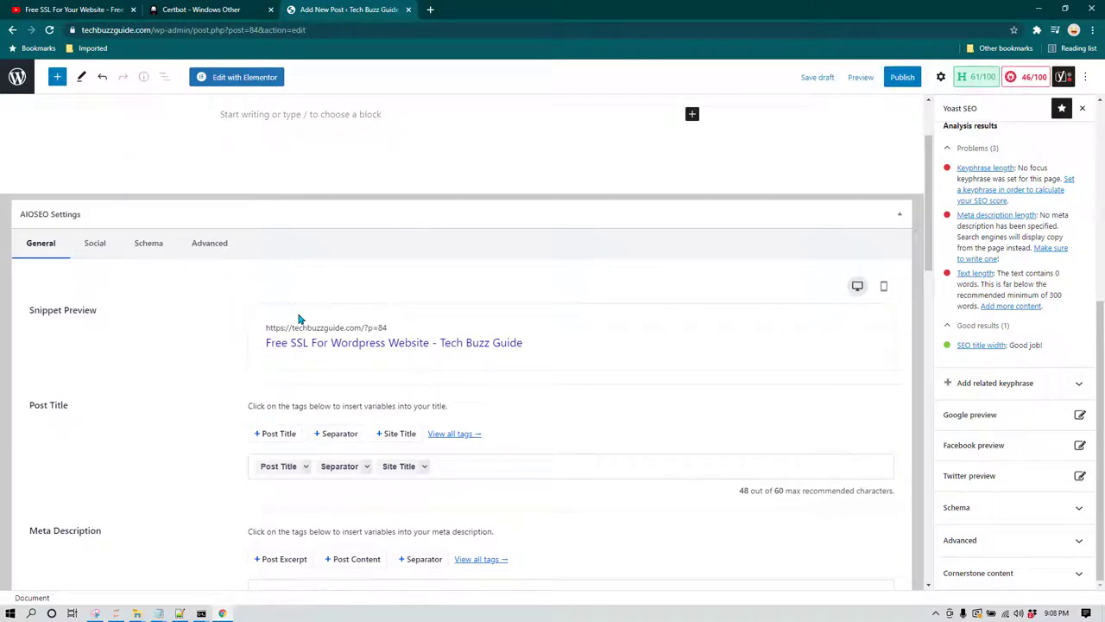
scroll(299, 319, "down", 8)
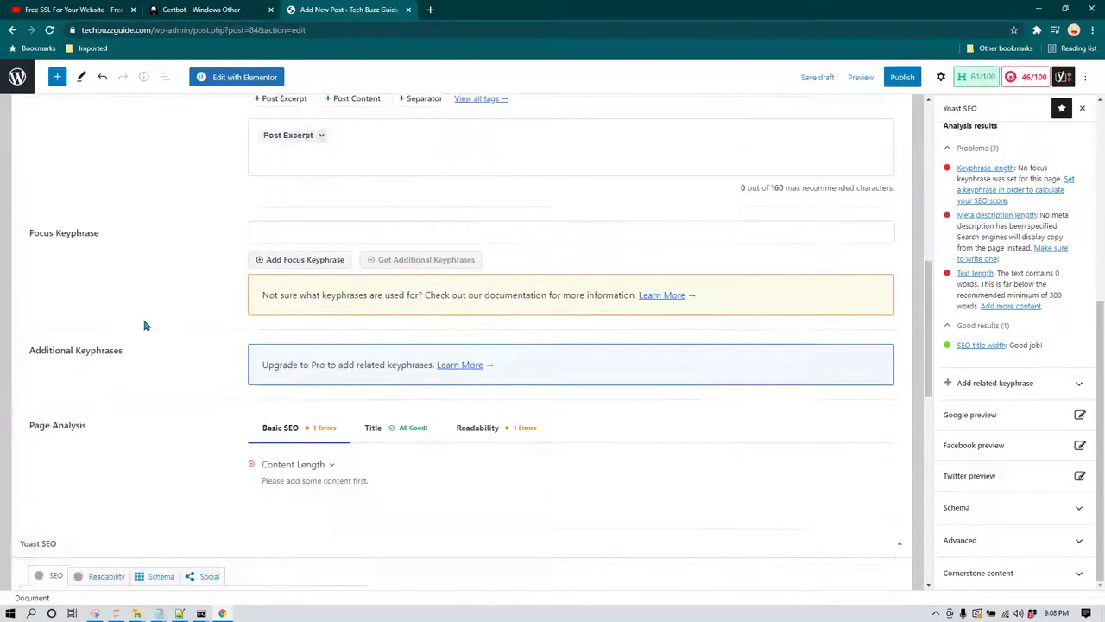
scroll(151, 337, "down", 4)
scroll(228, 358, "down", 2)
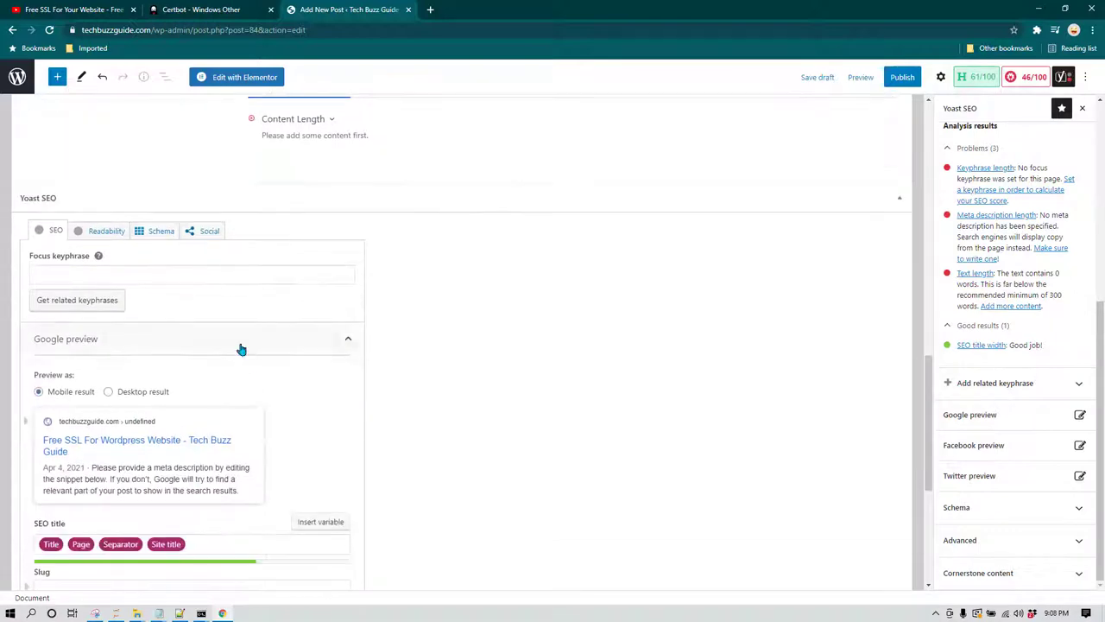
scroll(413, 325, "up", 15)
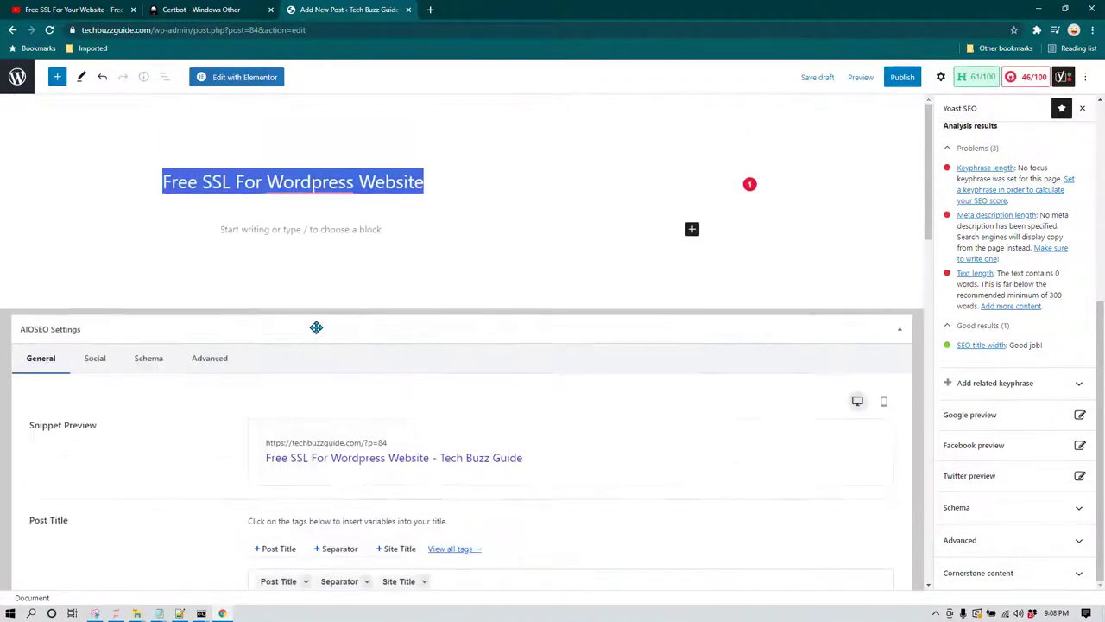
Copy the post title "Free SSL For Wordpress Website" into the Yoast SEO focus keyphrase
left_click(409, 189)
triple_click(409, 188)
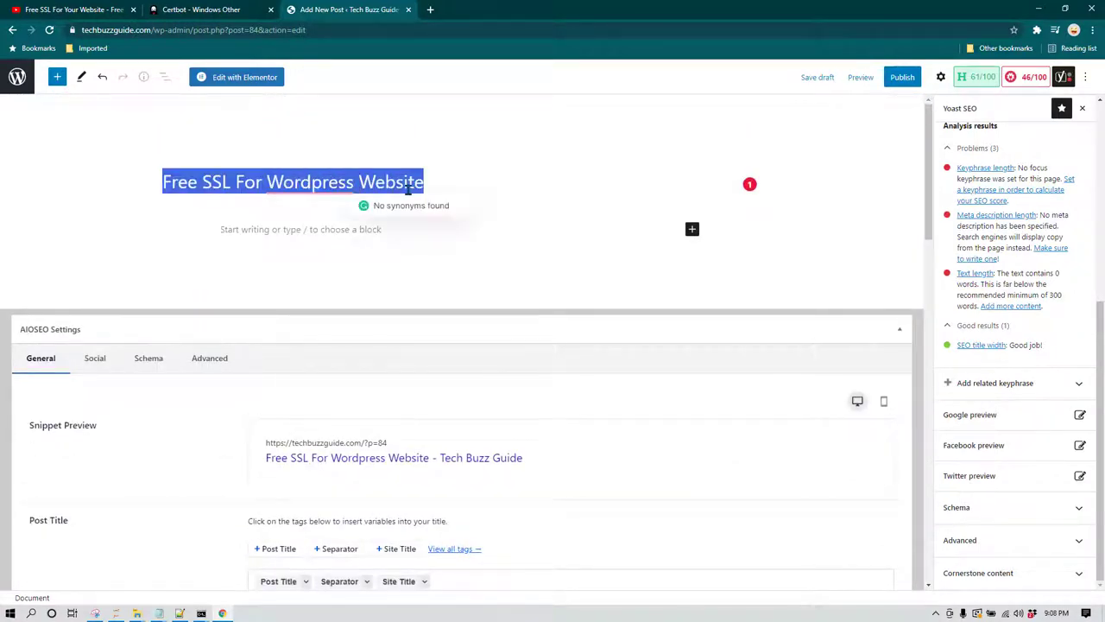
key("Right")
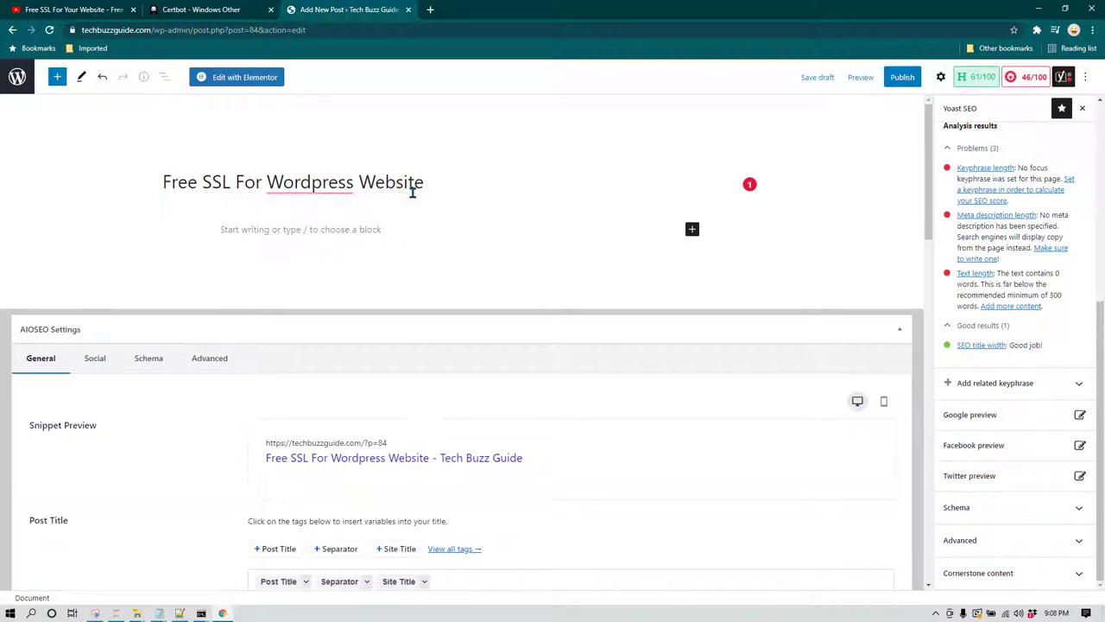
triple_click(387, 188)
key("ctrl+c")
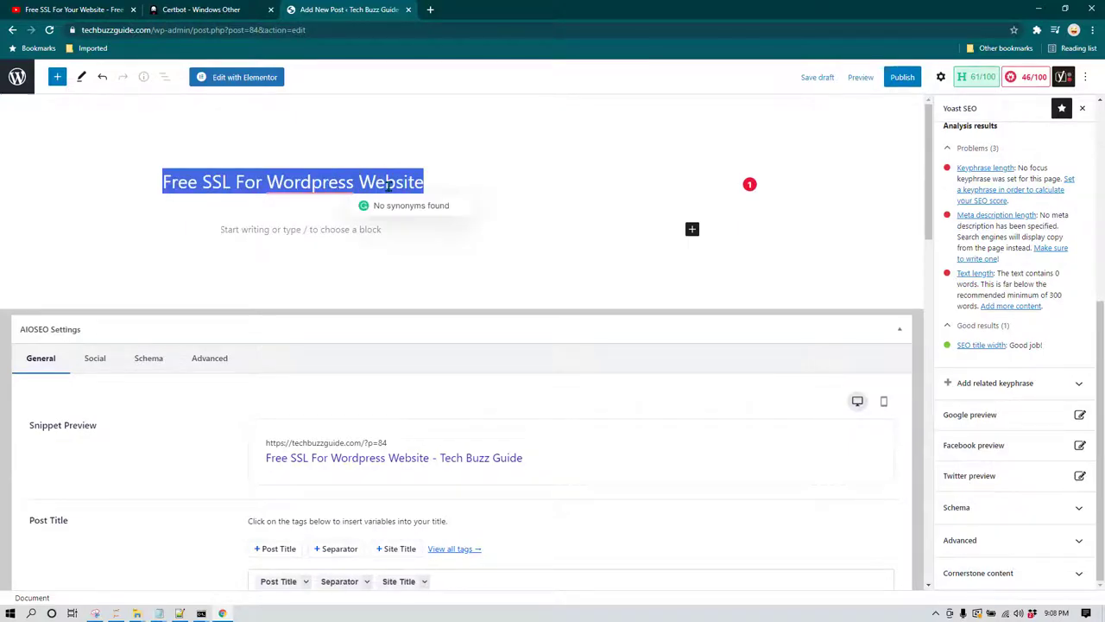
scroll(501, 363, "down", 10)
scroll(501, 389, "down", 5)
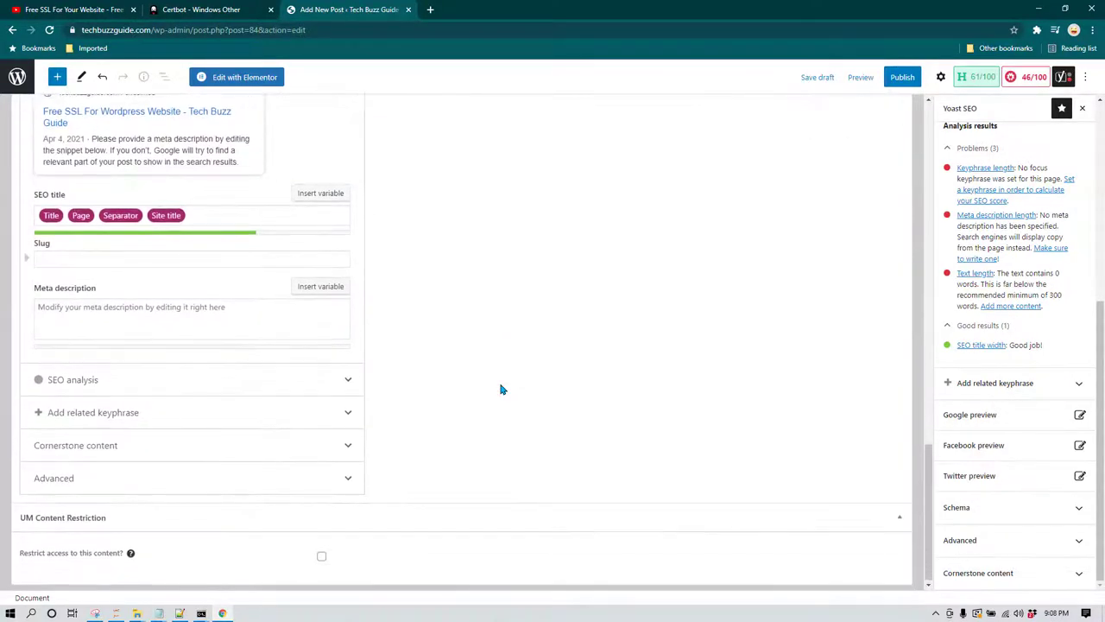
scroll(501, 389, "up", 3)
scroll(501, 389, "up", 4)
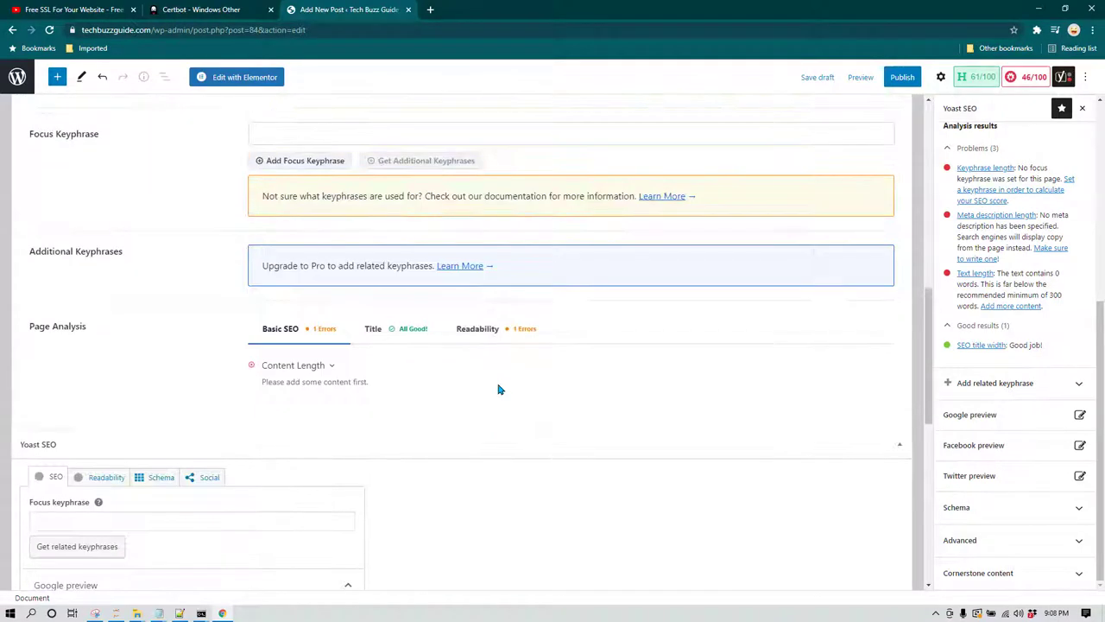
scroll(498, 388, "down", 3)
left_click(68, 291)
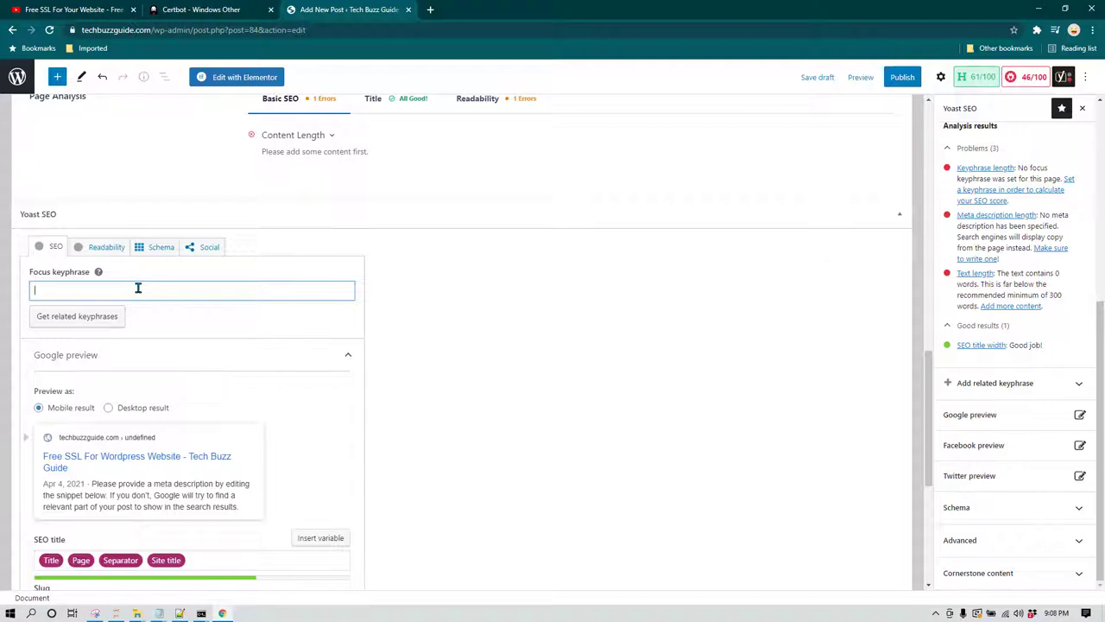
key("ctrl+v")
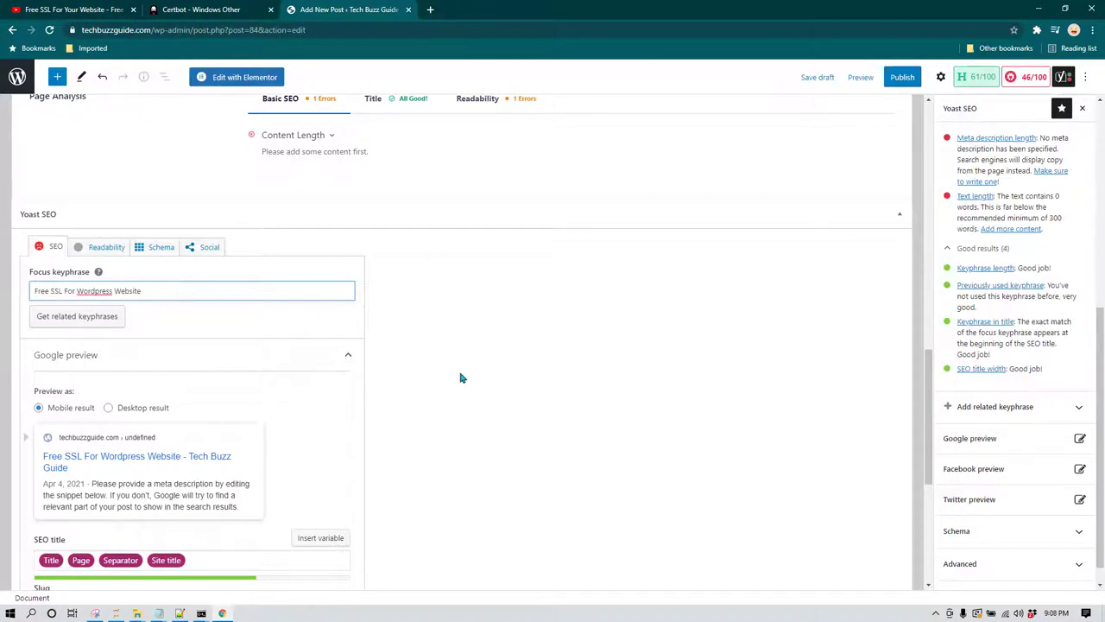
left_click(370, 350)
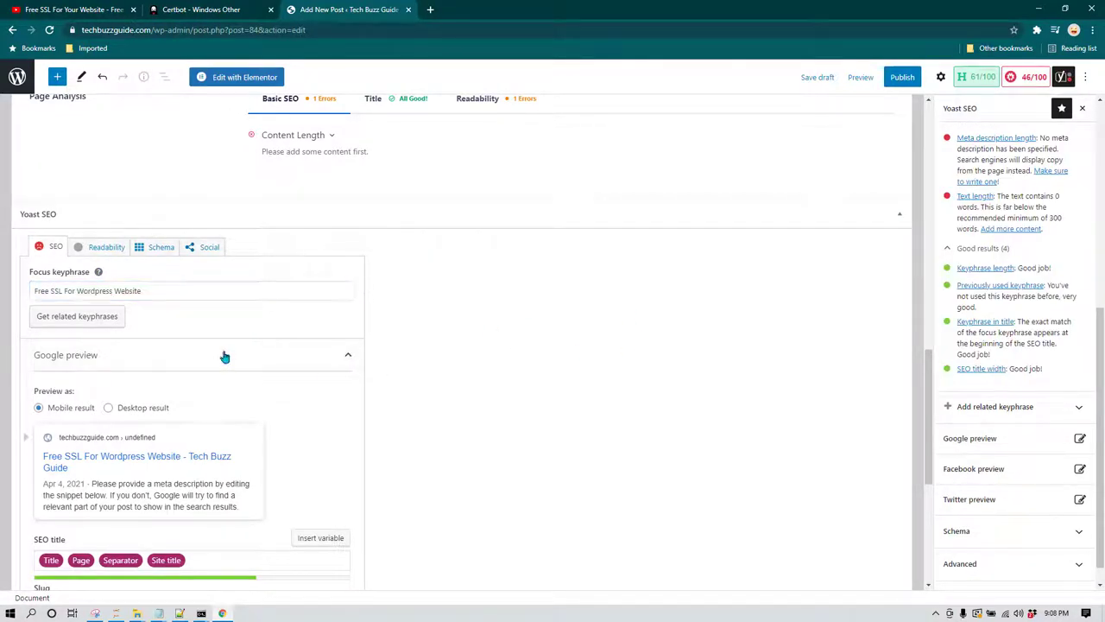
Search Google for "free ssl for wordpress" and examine the title and description of the Auto-Install Free SSL plugin result
scroll(199, 333, "down", 2)
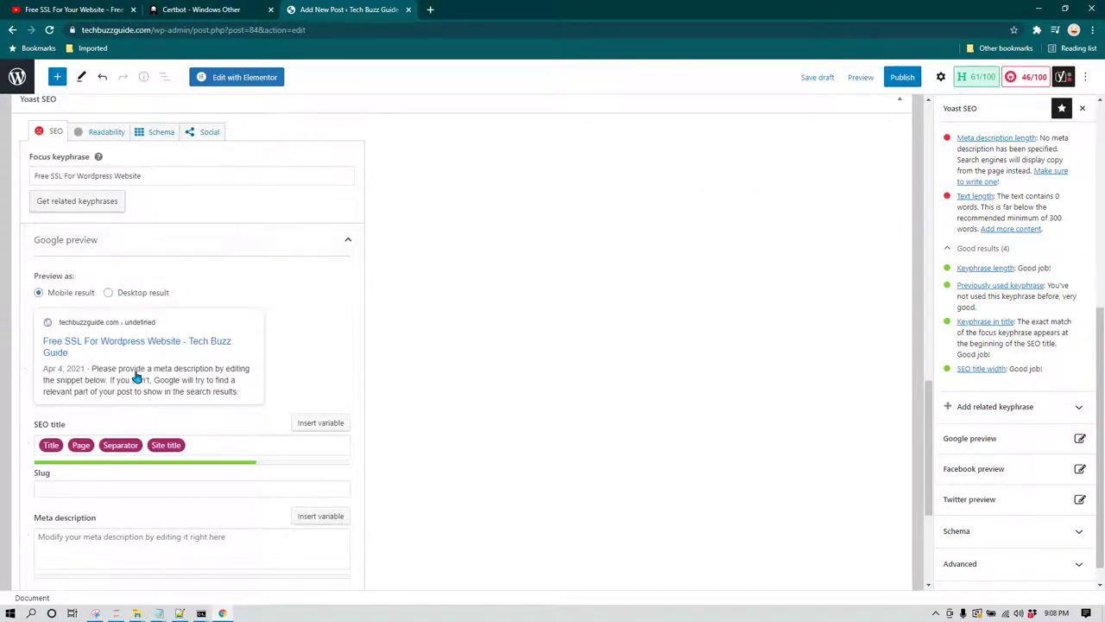
scroll(157, 397, "down", 1)
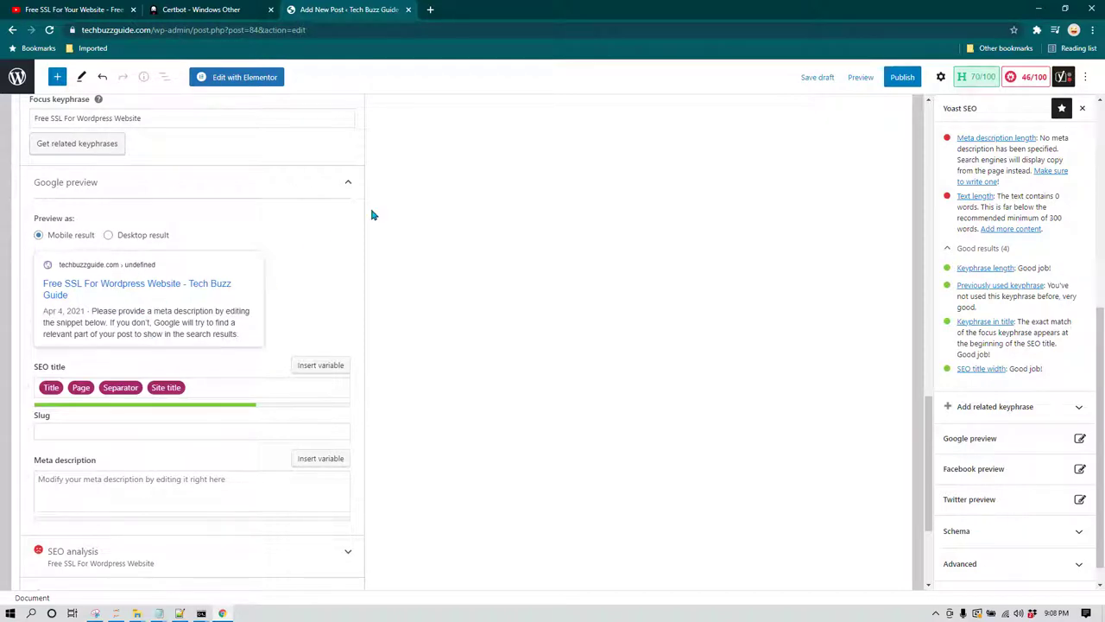
left_click(430, 9)
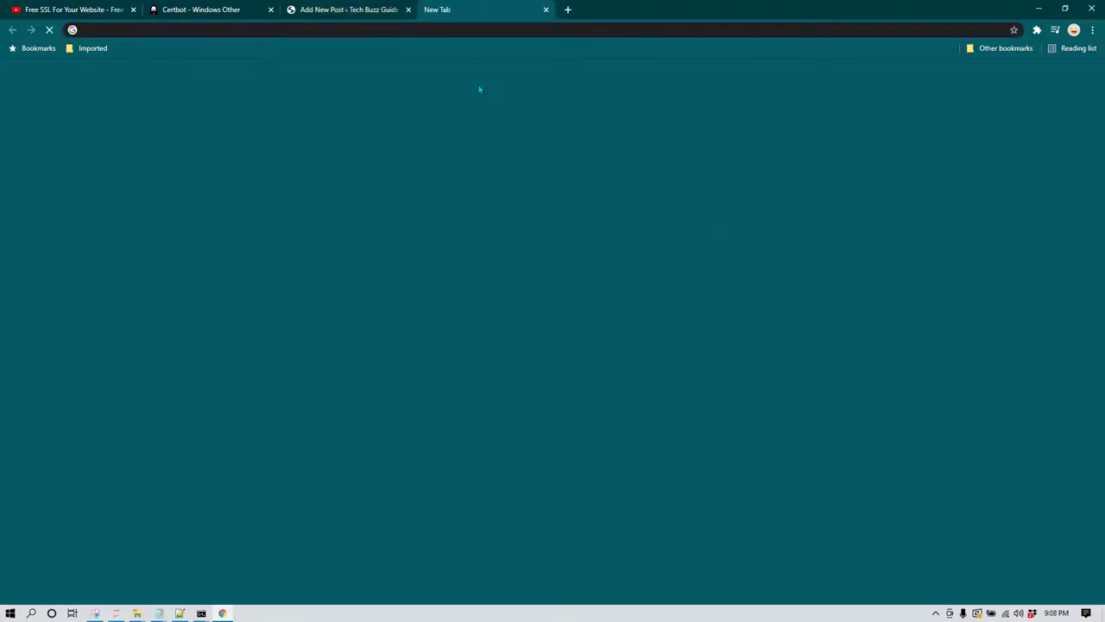
type("free ssl for wo")
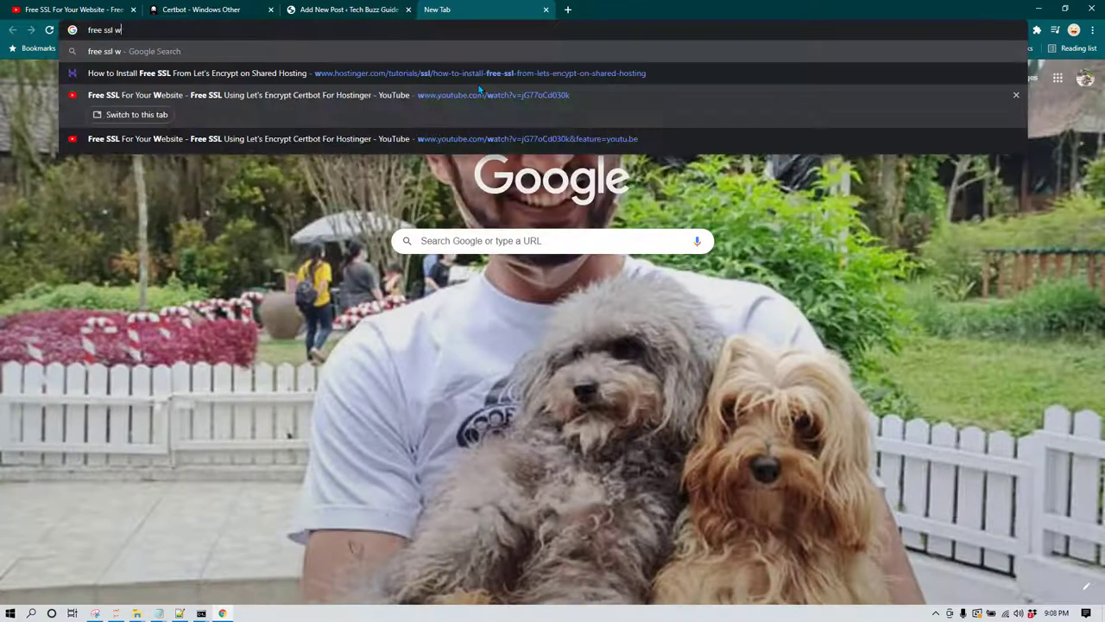
type("rdpress")
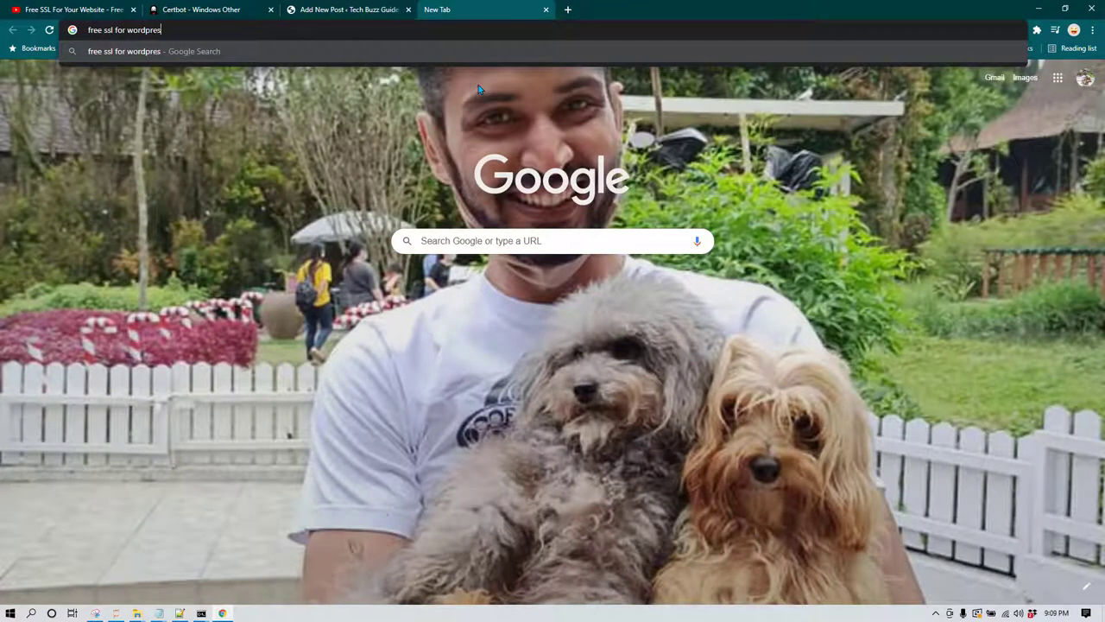
key("Return")
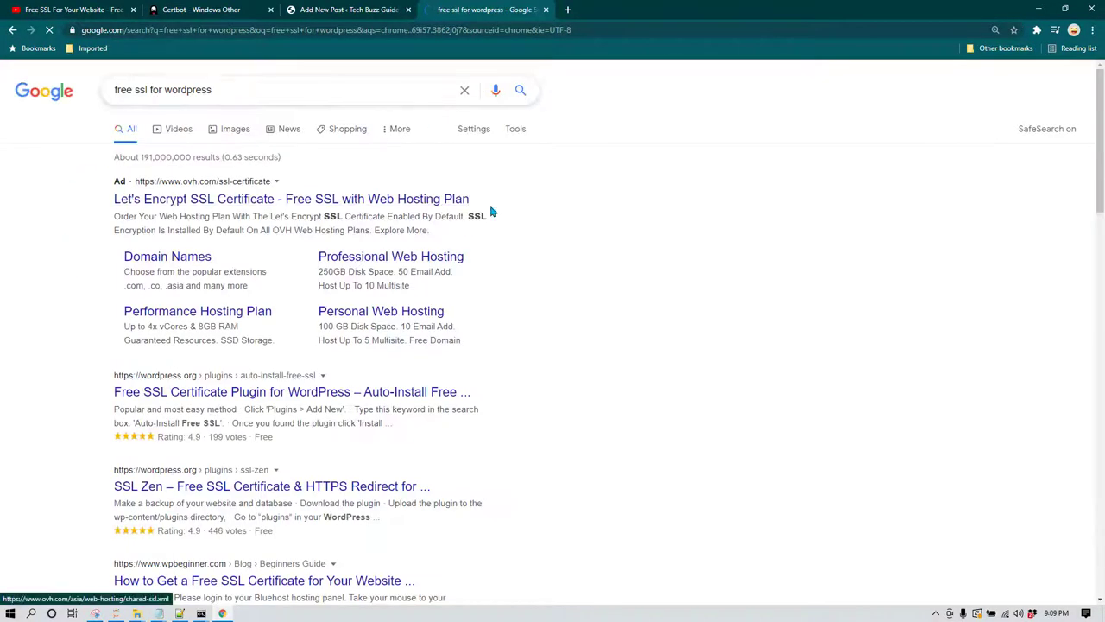
scroll(565, 466, "down", 5)
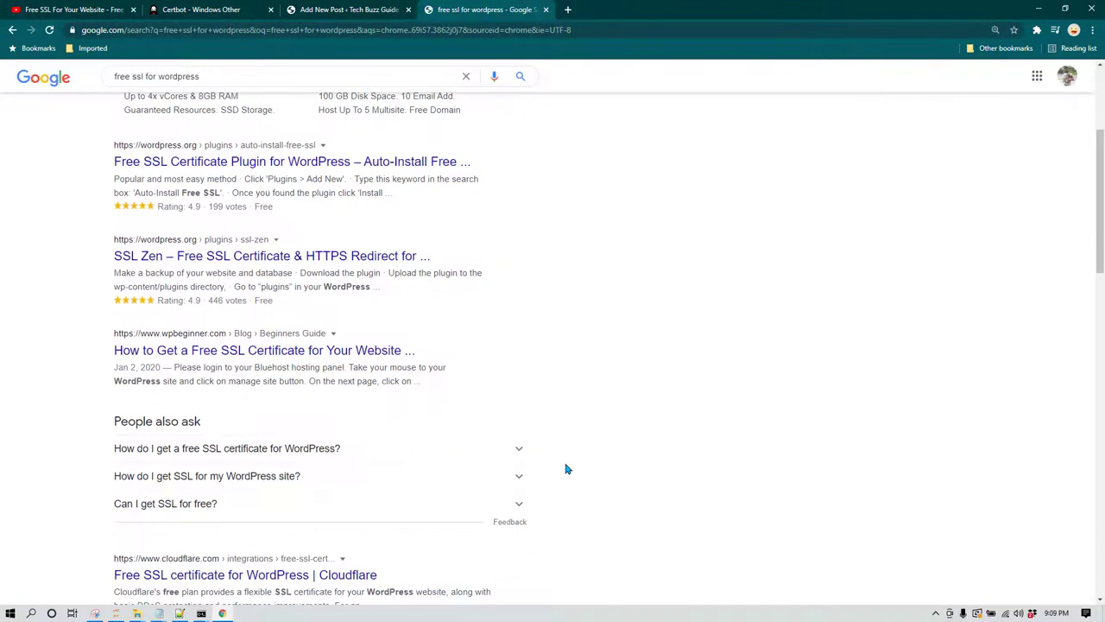
scroll(581, 463, "up", 5)
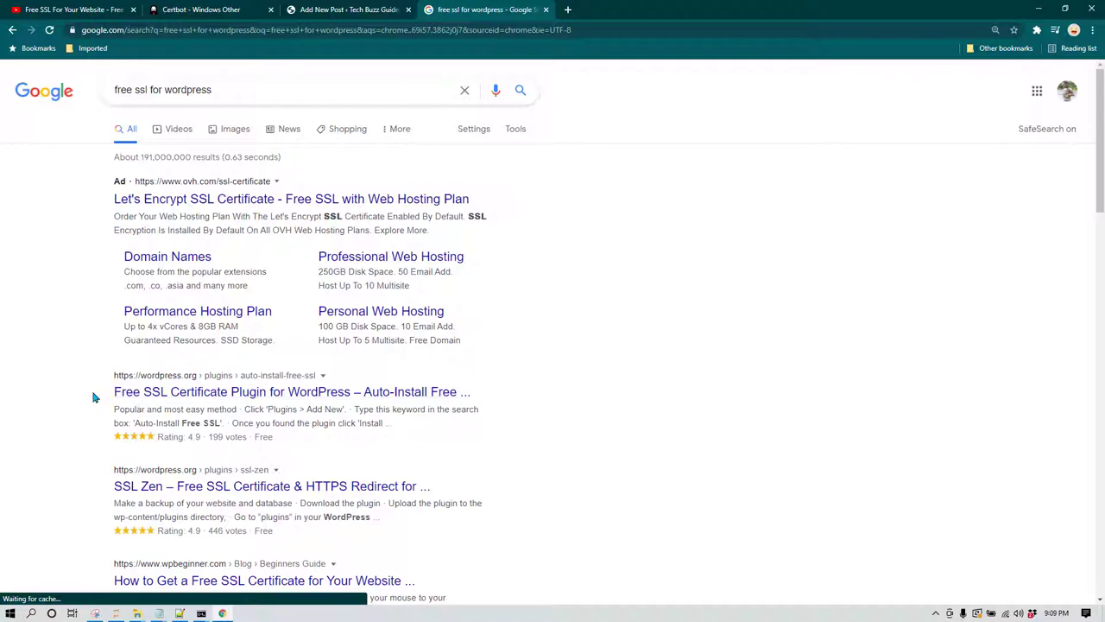
left_click_drag(97, 395, 468, 393)
left_click_drag(396, 423, 114, 409)
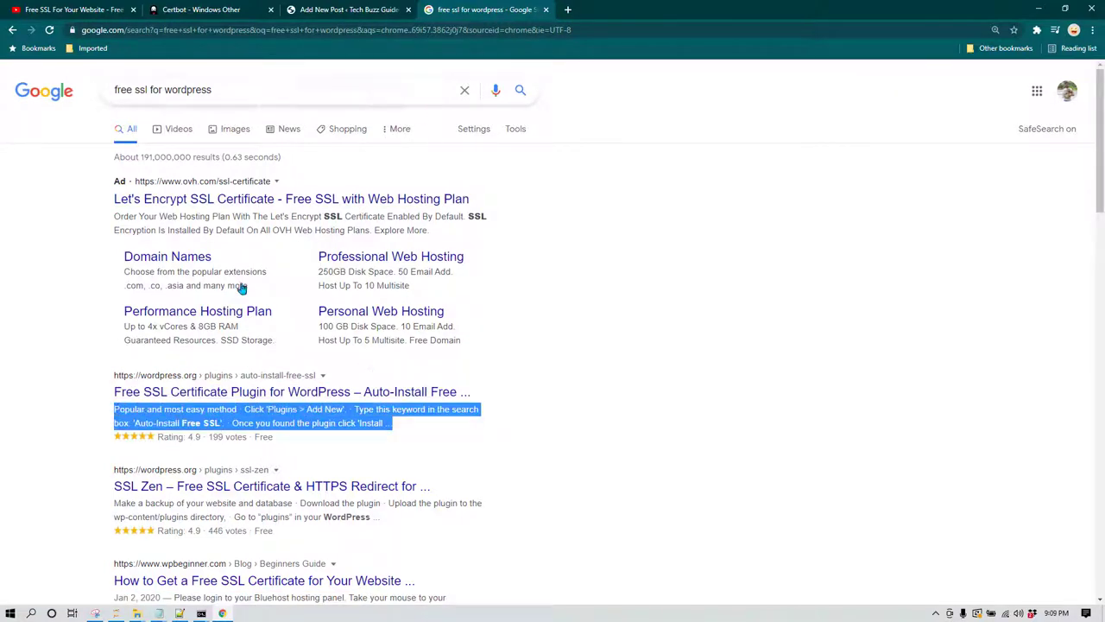
Open the post's Yoast meta description for editing, compare it with the SSL Zen description in the Google results, and return to the post
left_click(349, 9)
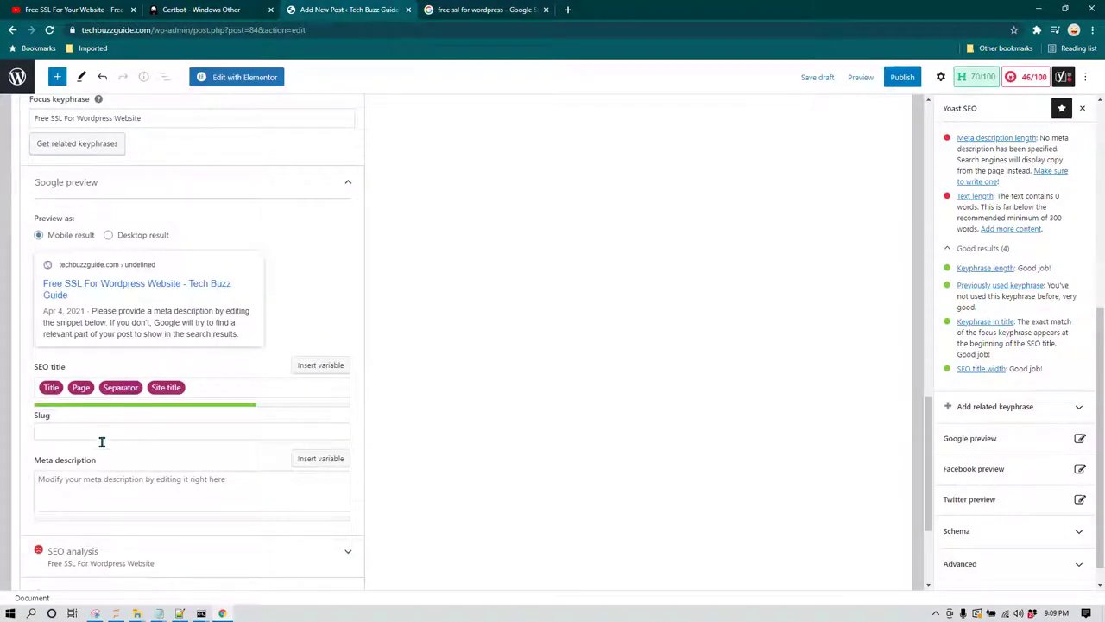
left_click(203, 478)
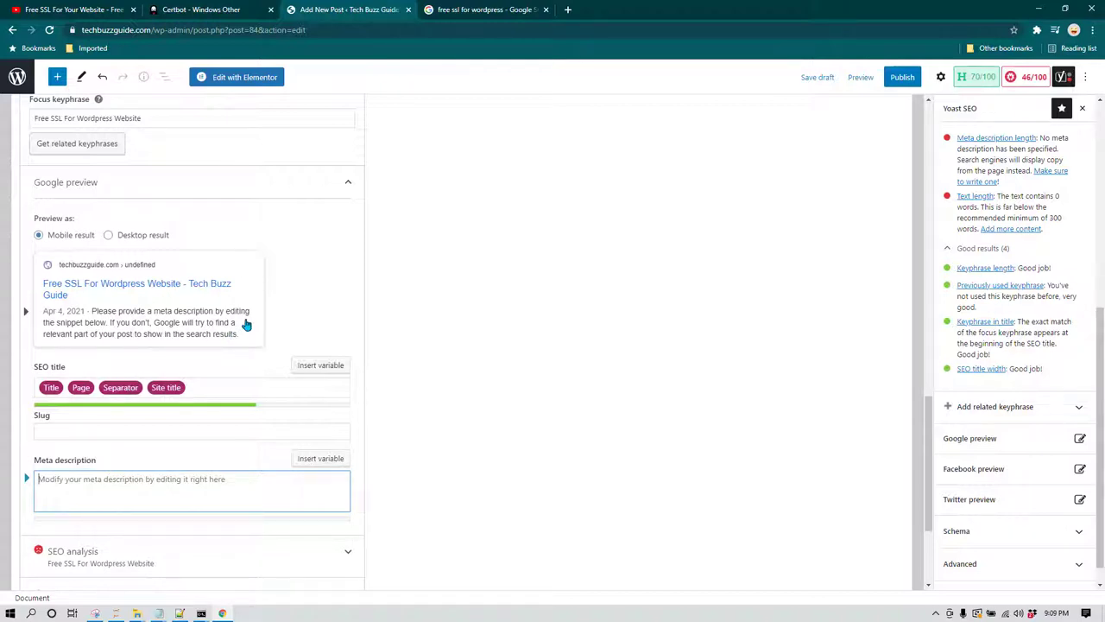
key("ctrl+Tab")
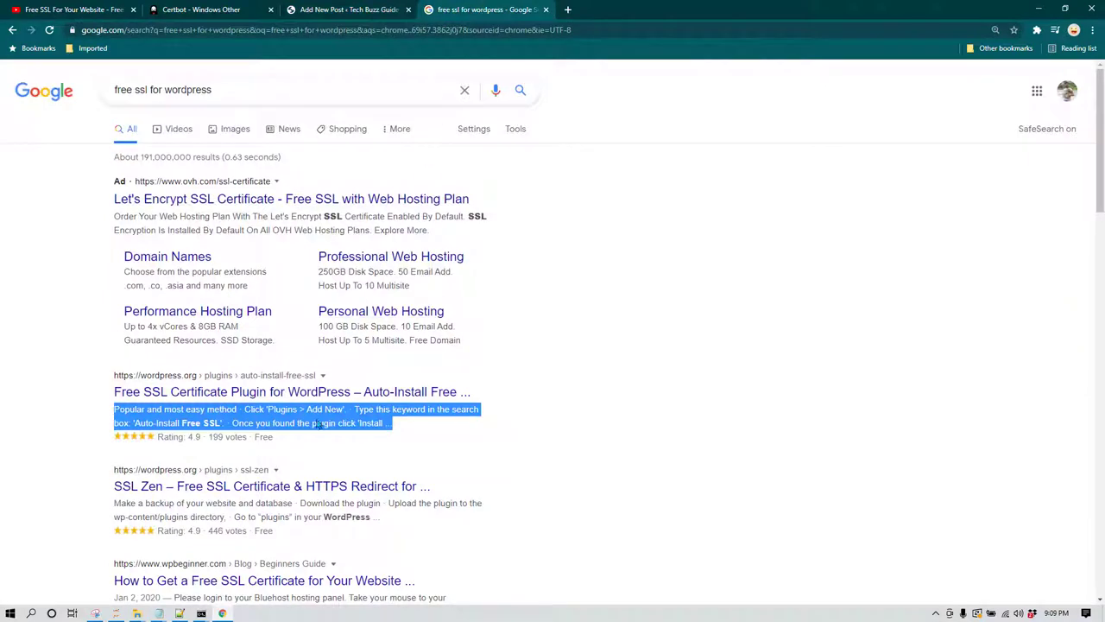
left_click(601, 408)
scroll(585, 419, "down", 1)
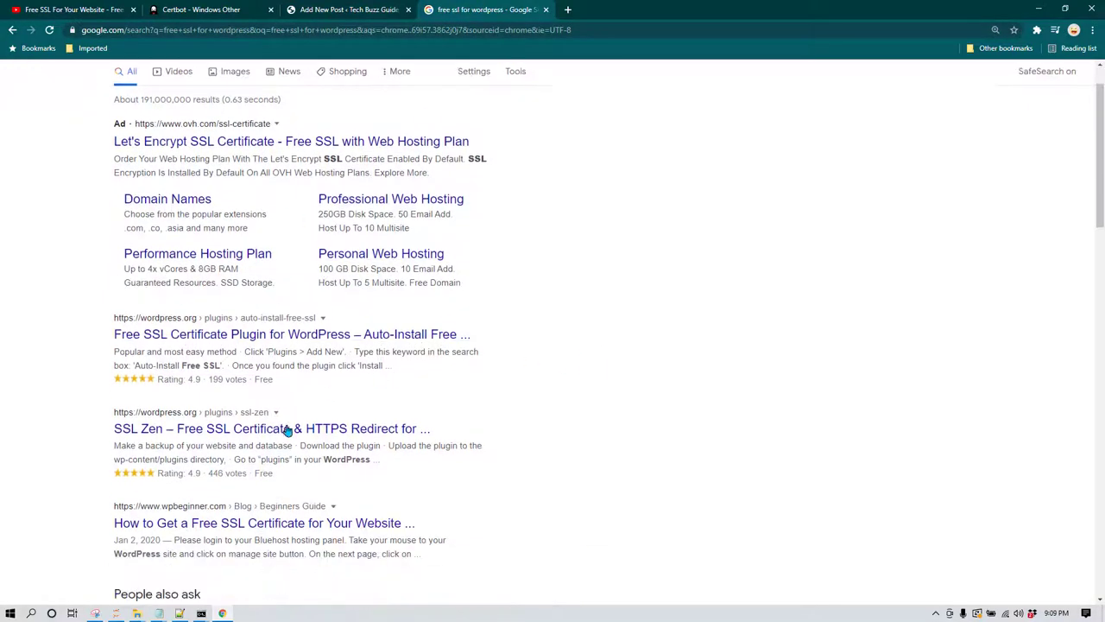
scroll(399, 405, "down", 1)
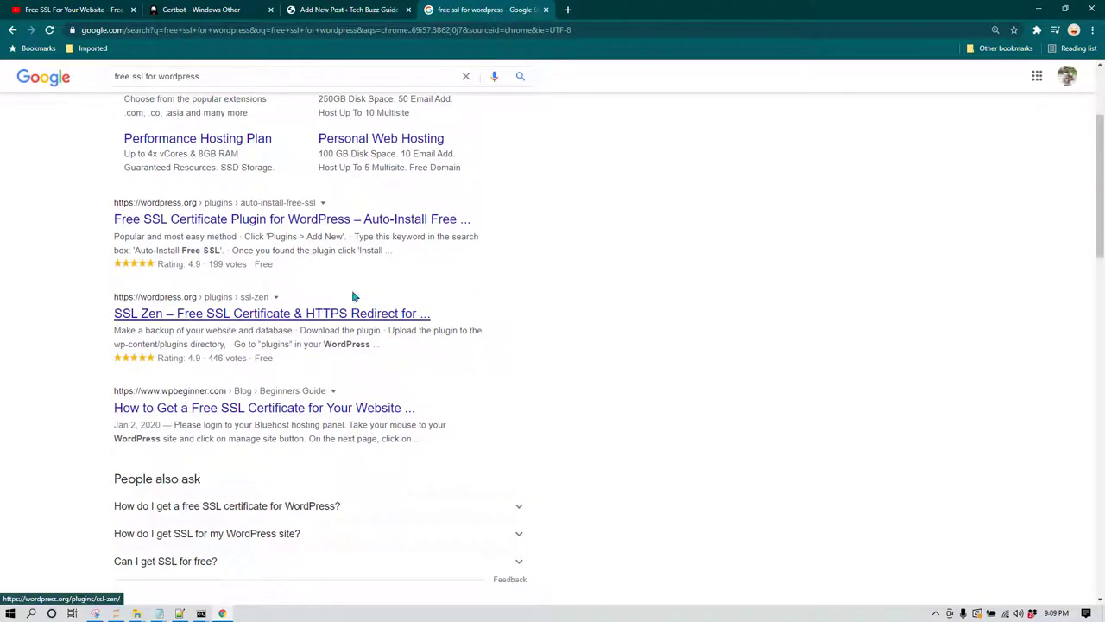
left_click_drag(393, 354, 156, 328)
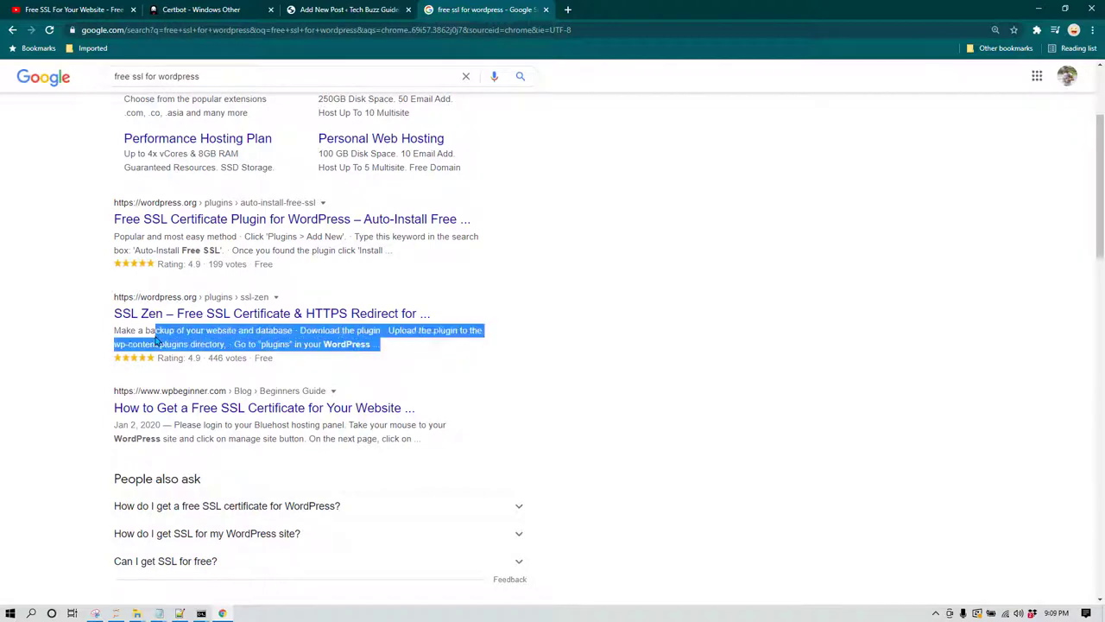
left_click(156, 341)
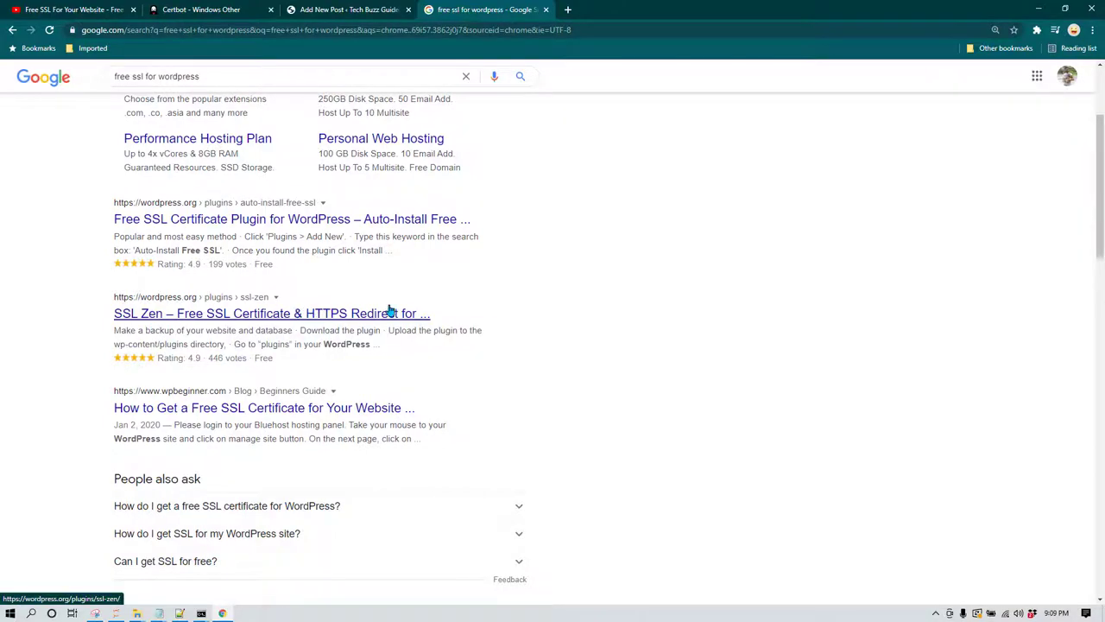
scroll(388, 329, "up", 5)
left_click(349, 9)
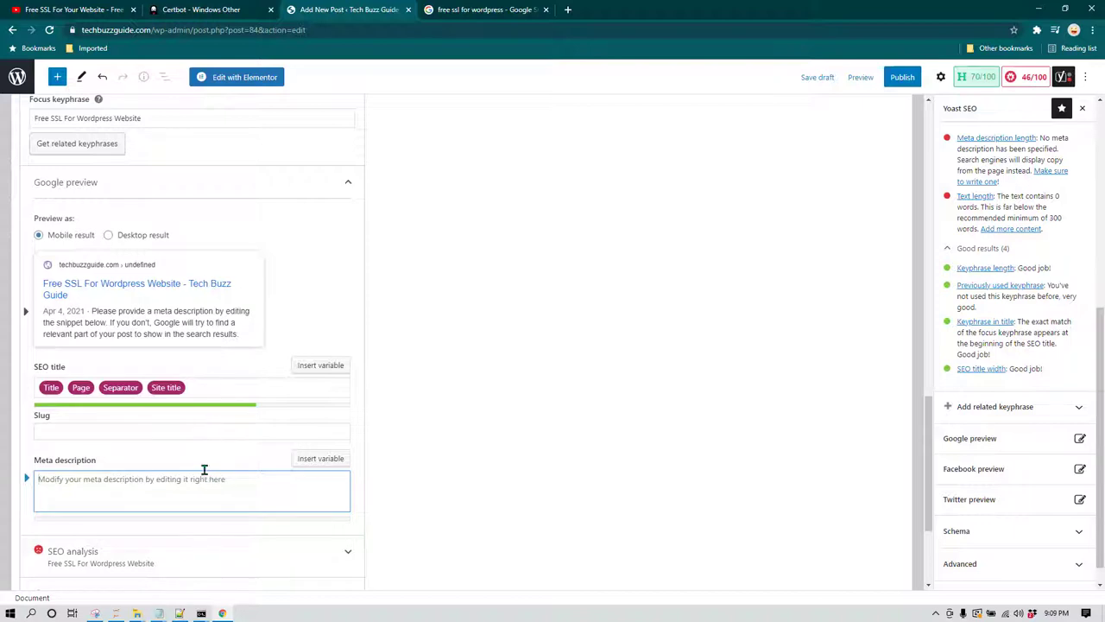
Insert "Easy TIPS 2021 -" between the separator and the site title in the post's Yoast SEO title
left_click(232, 417)
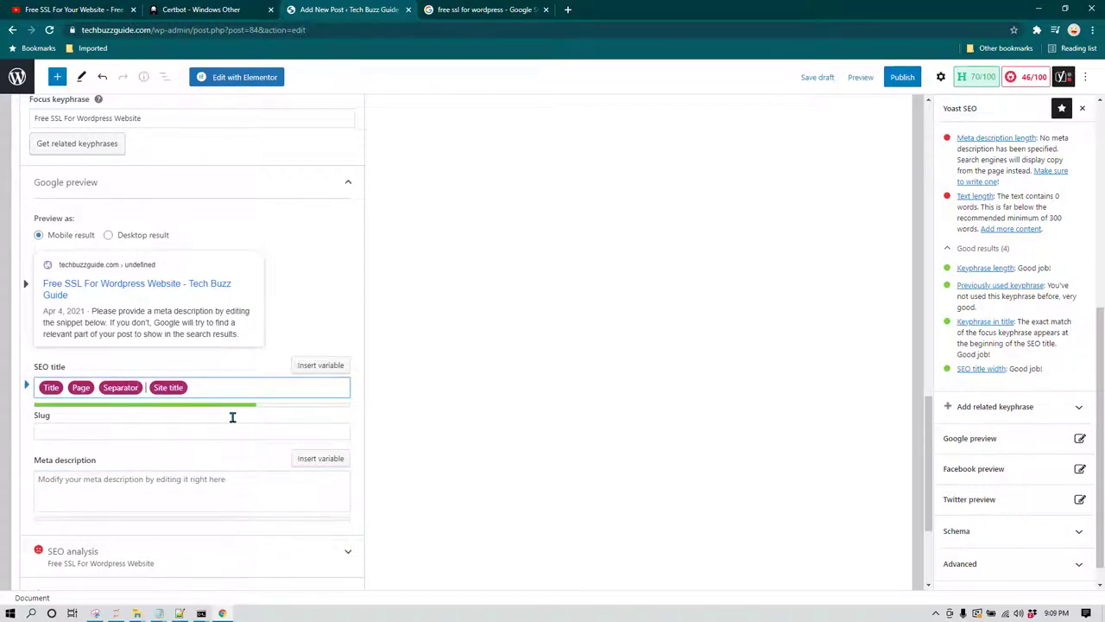
type("-")
key("BackSpace")
type("Easy")
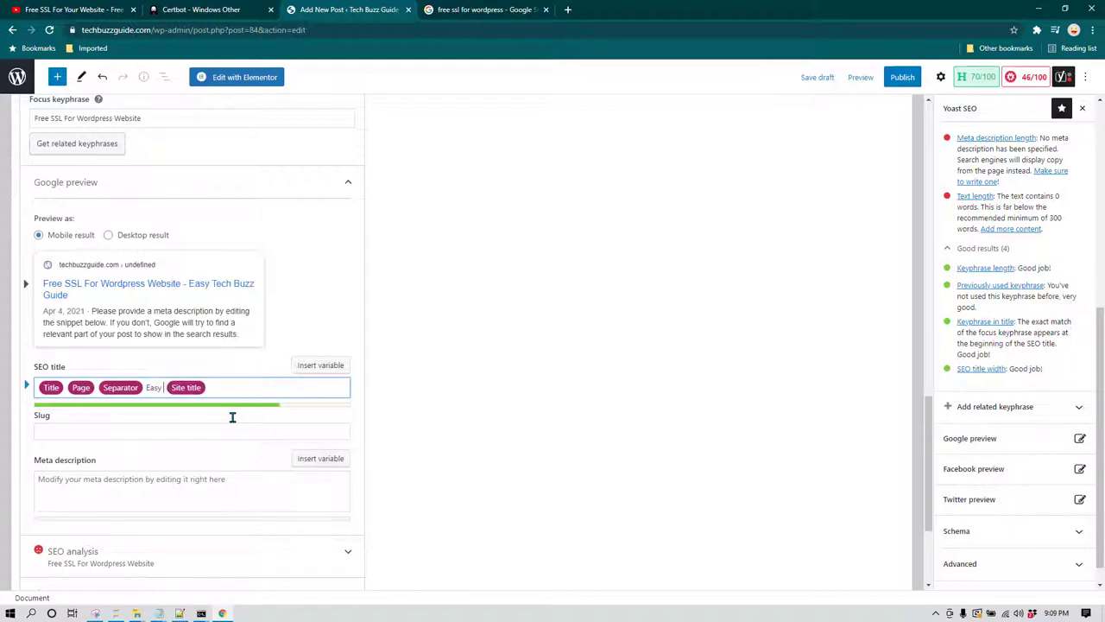
type(" TIPS")
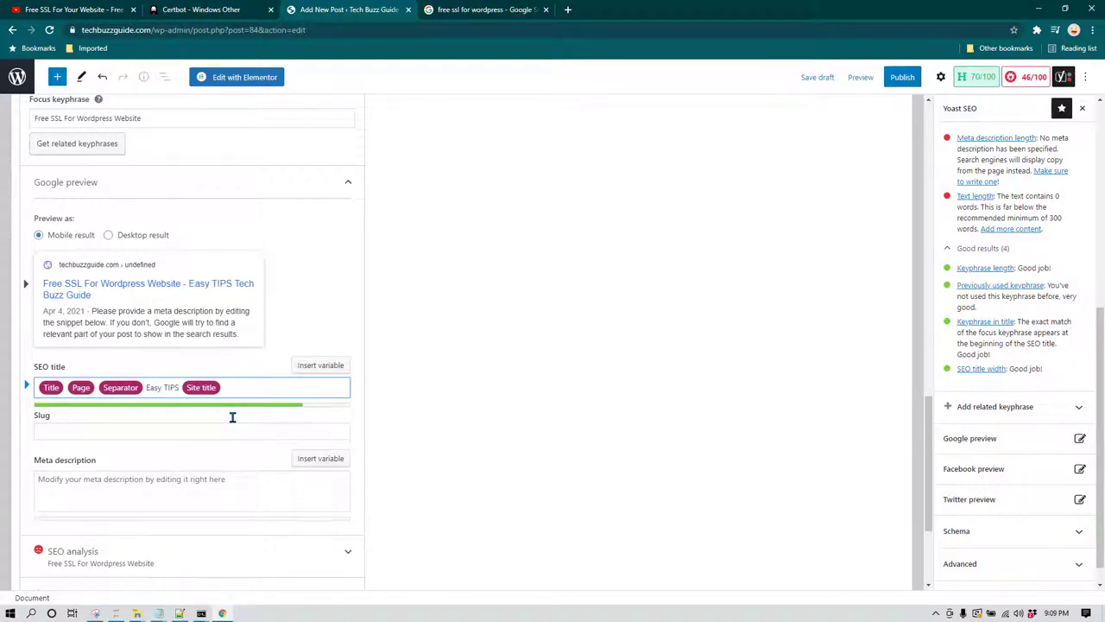
type(" 2021-")
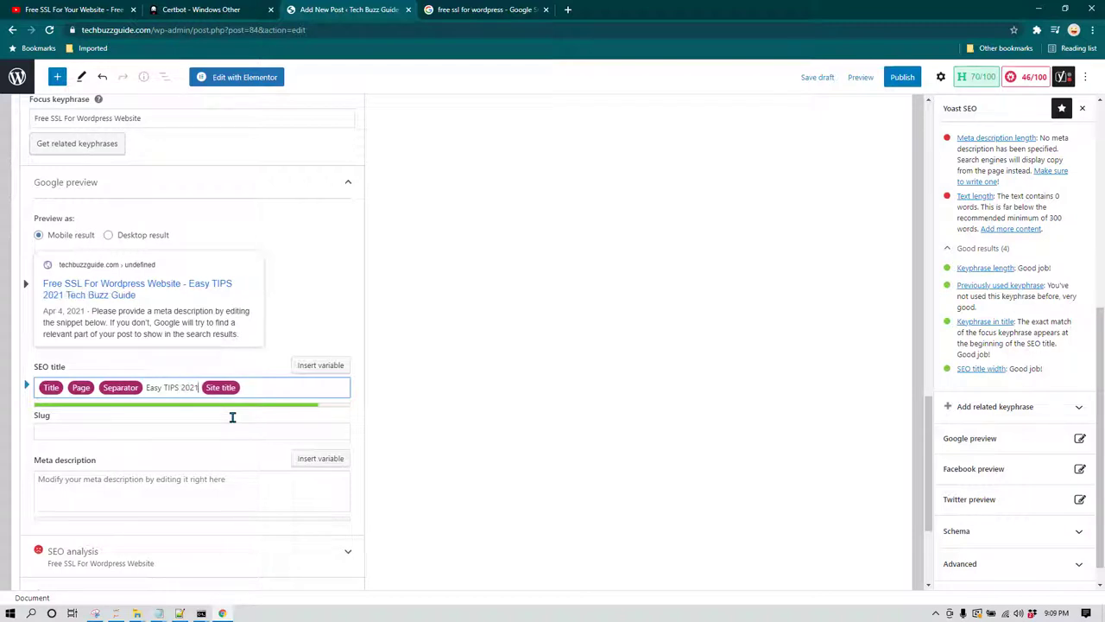
key("BackSpace")
type("-")
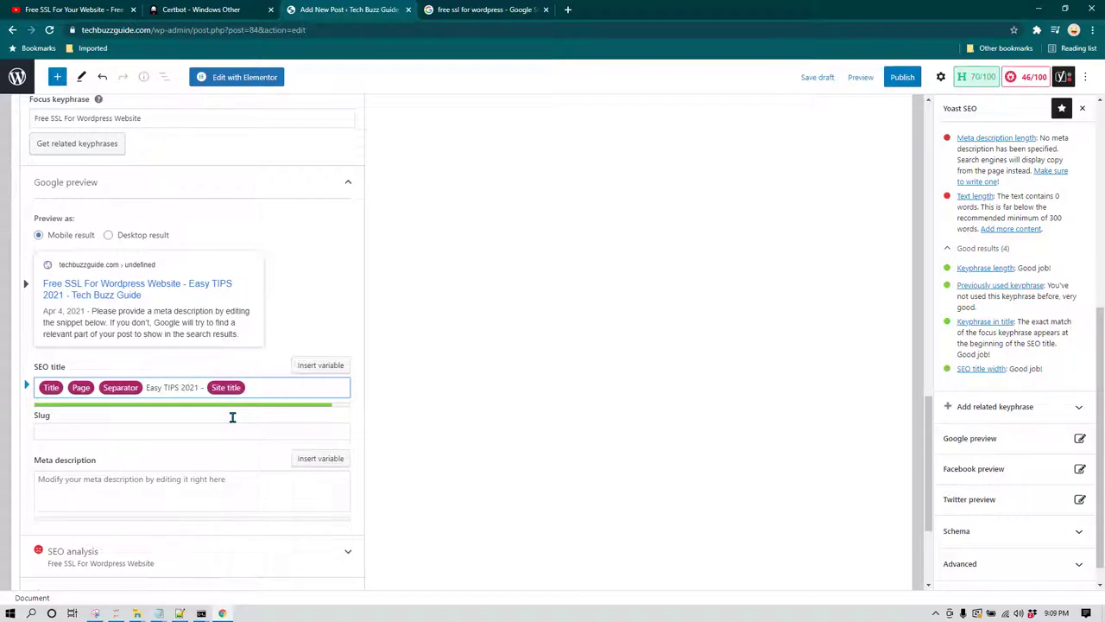
left_click(383, 420)
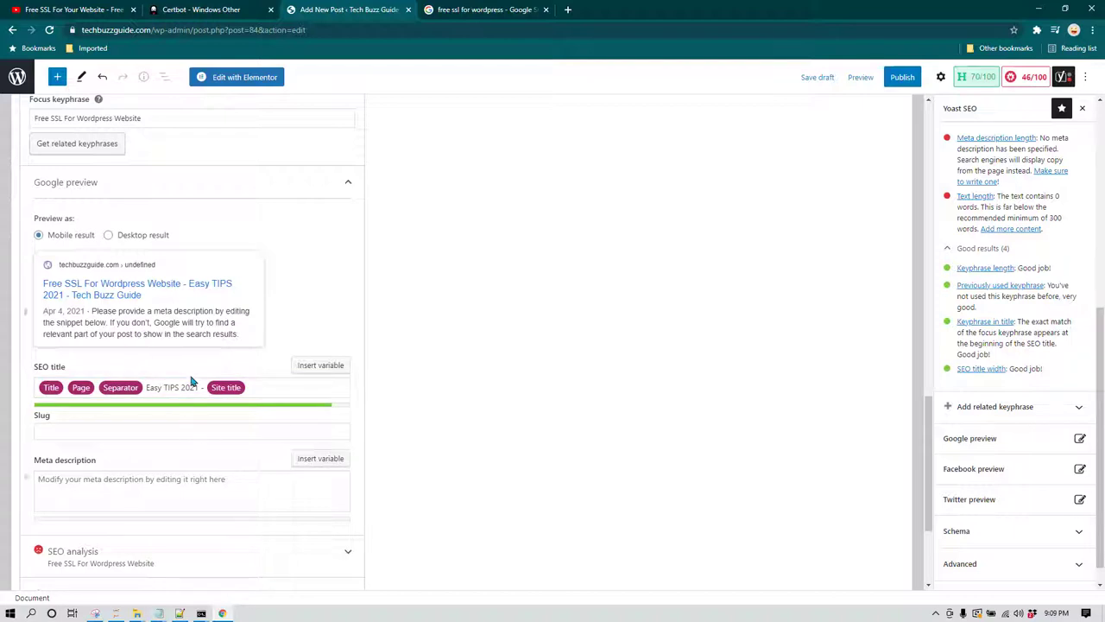
left_click(152, 491)
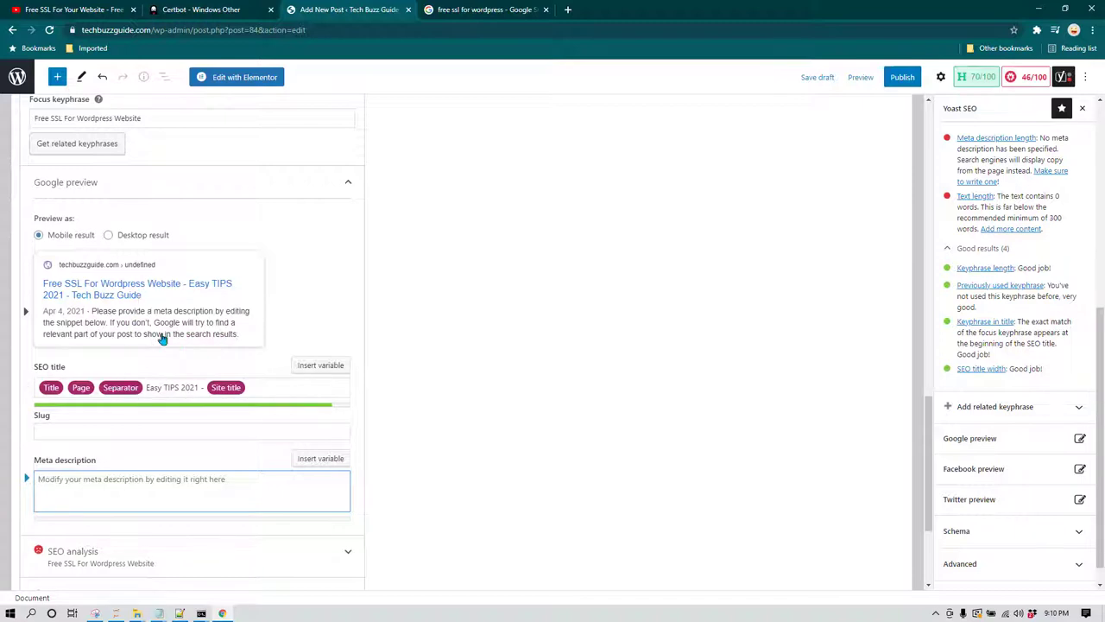
scroll(115, 495, "up", 1)
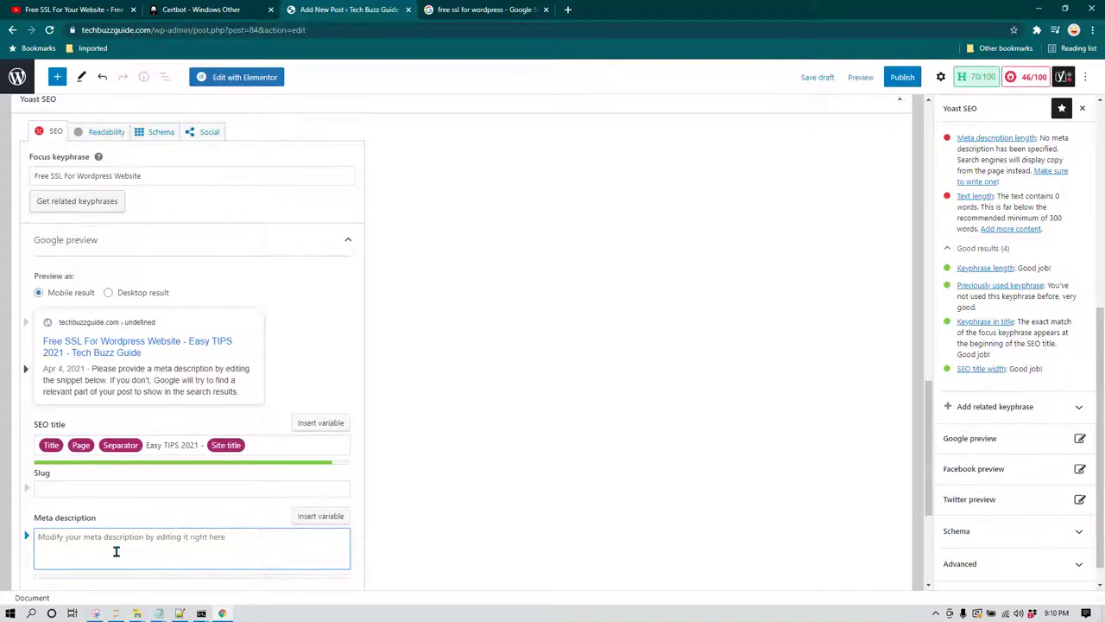
type("Learn")
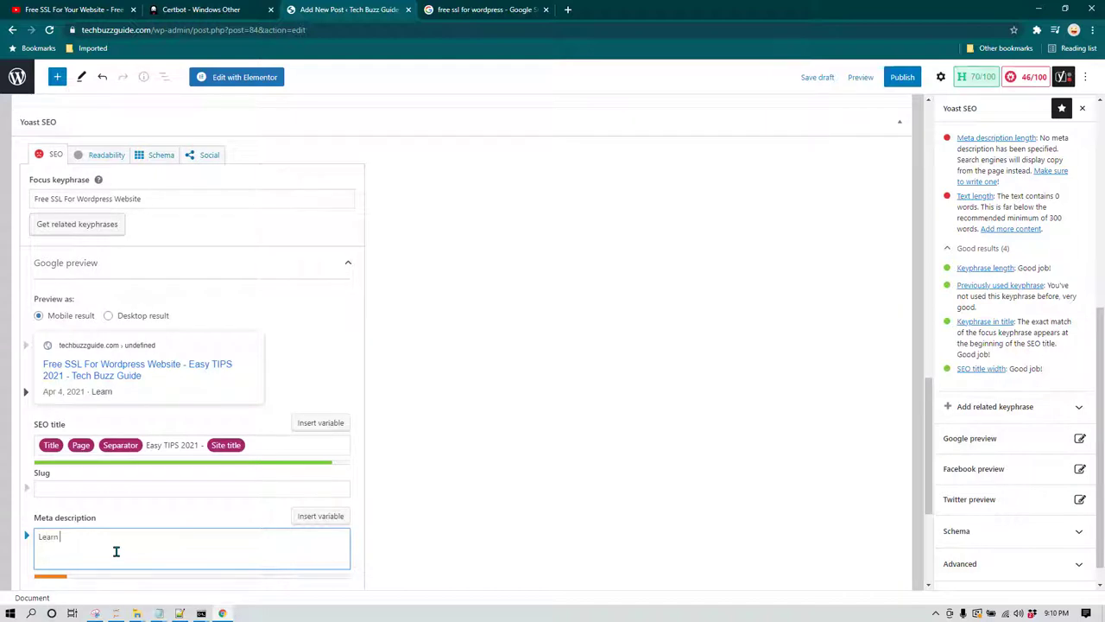
type(" to")
key("ctrl+a")
key("BackSpace")
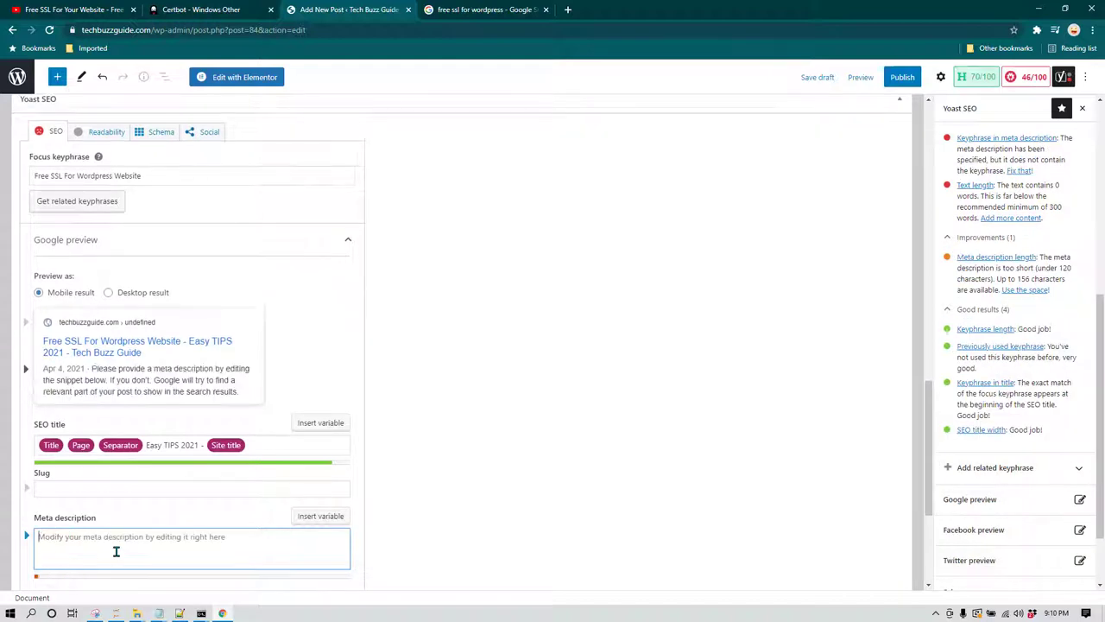
type("Never")
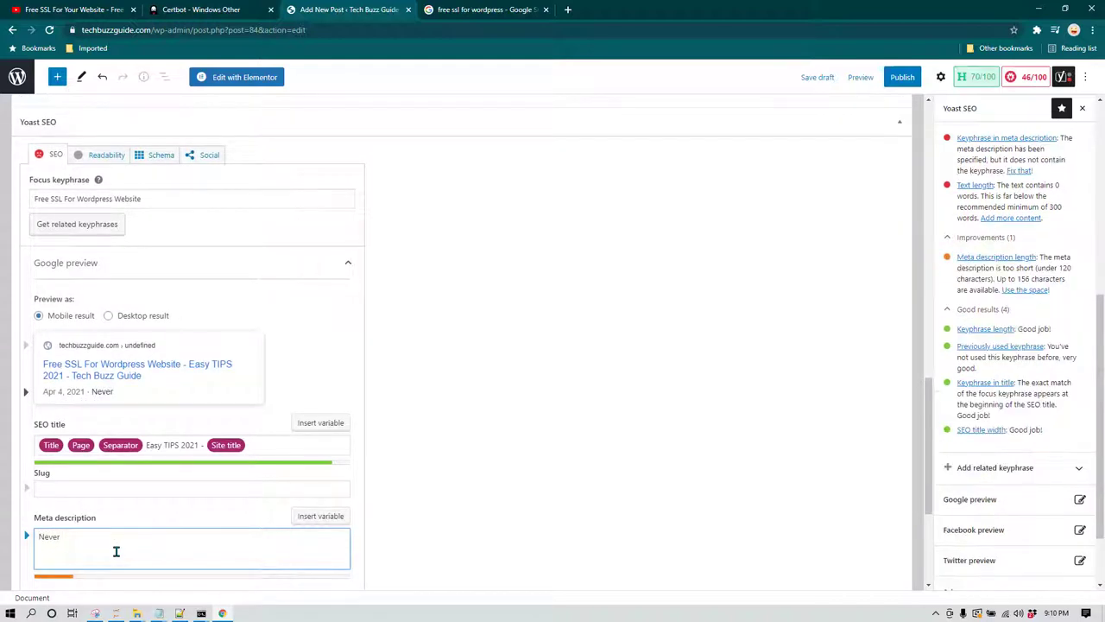
type(" busy SSL")
Set the meta description to "Now you will Never need to buy SSL. Learn to create Free SSL for Wordpress or any other website. These are latest Free SSL Tips of 2021"
key("ctrl+a")
type("Now you will Never need to buy SSL. Learn to create Free SSL for Wordpress or any other website. These are latest Free SSL Tips of 2021")
left_click(409, 546)
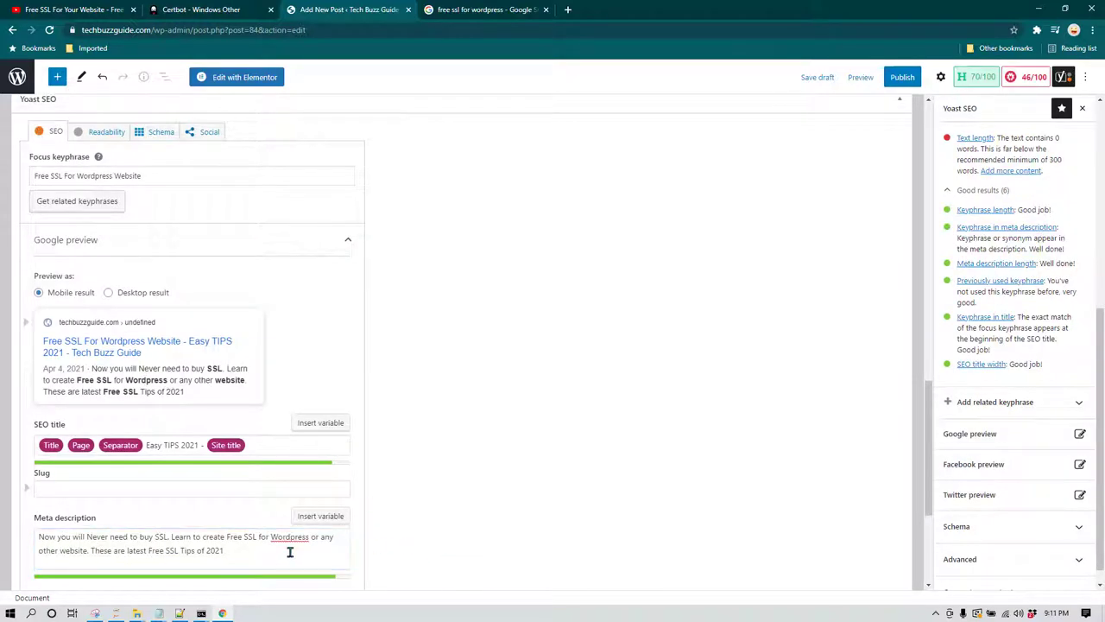
scroll(274, 551, "down", 1)
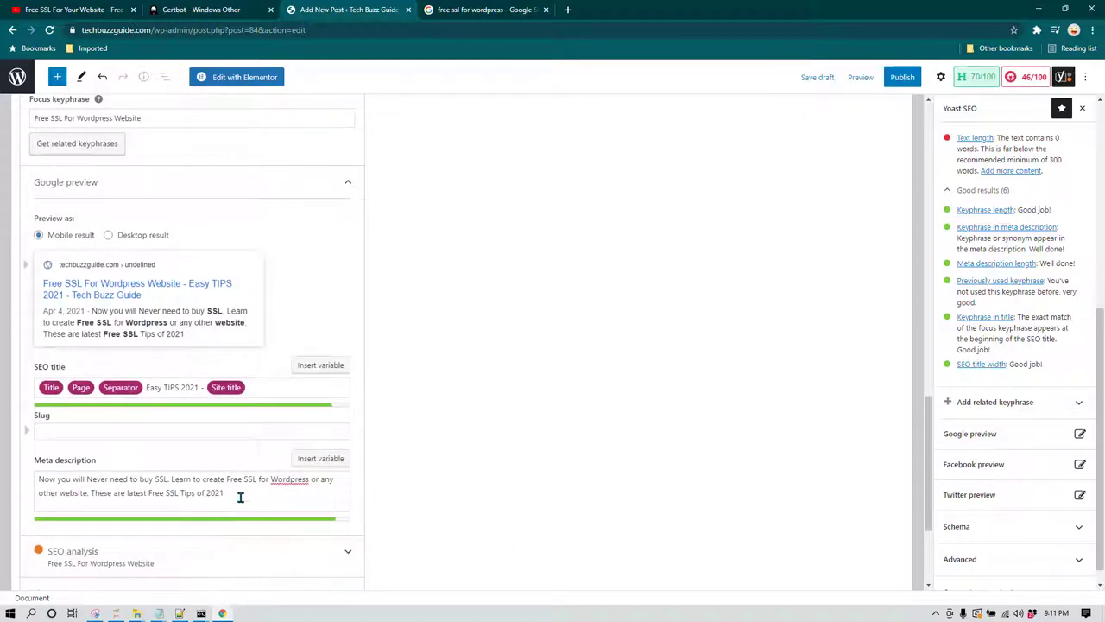
left_click(247, 503)
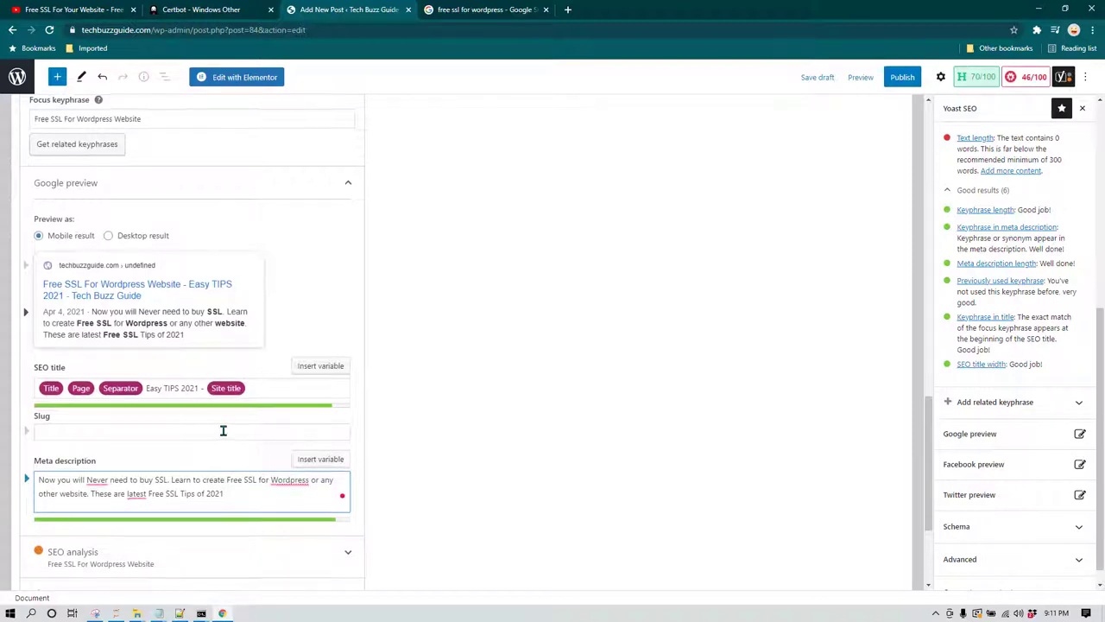
Review the updated Google preview, then expand the Yoast SEO analysis and examine its text length problem and good results
scroll(222, 432, "up", 1)
scroll(211, 391, "up", 1)
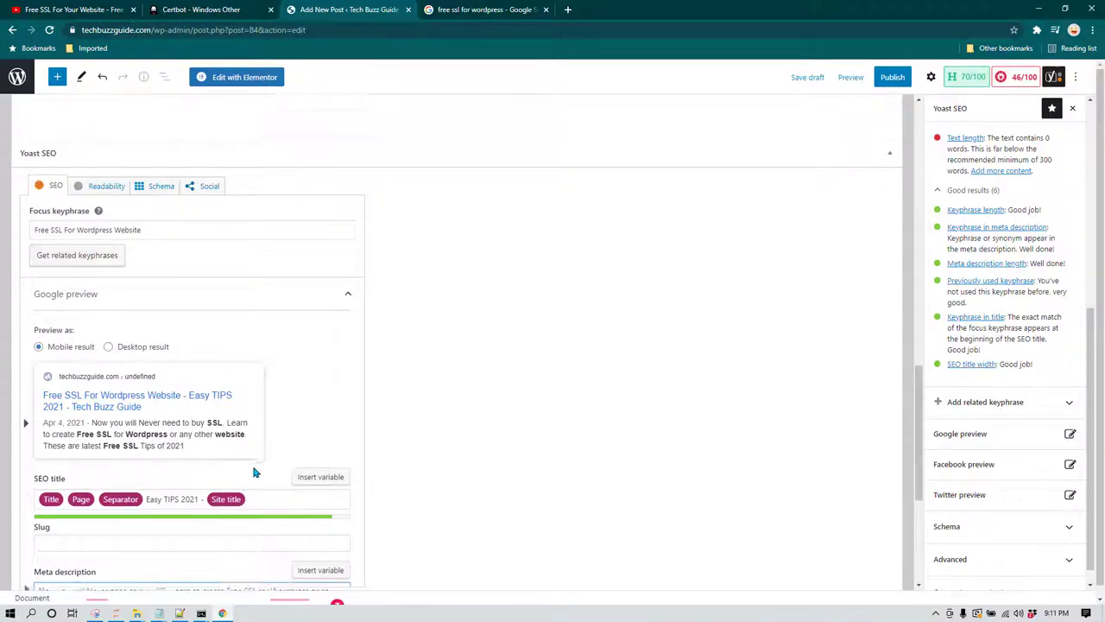
scroll(253, 472, "down", 3)
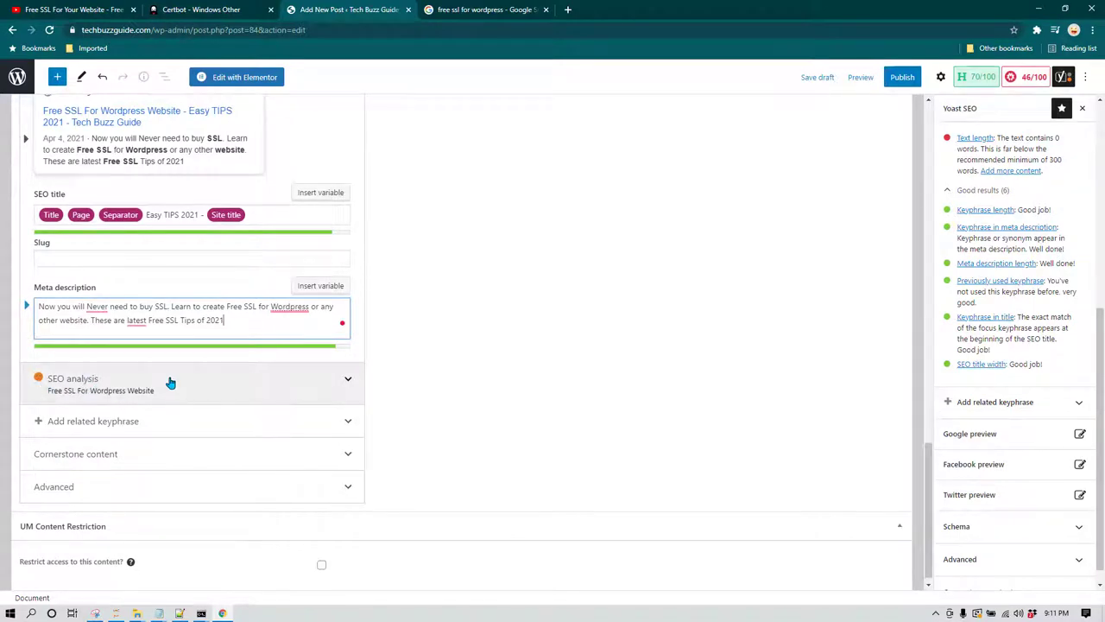
left_click(37, 382)
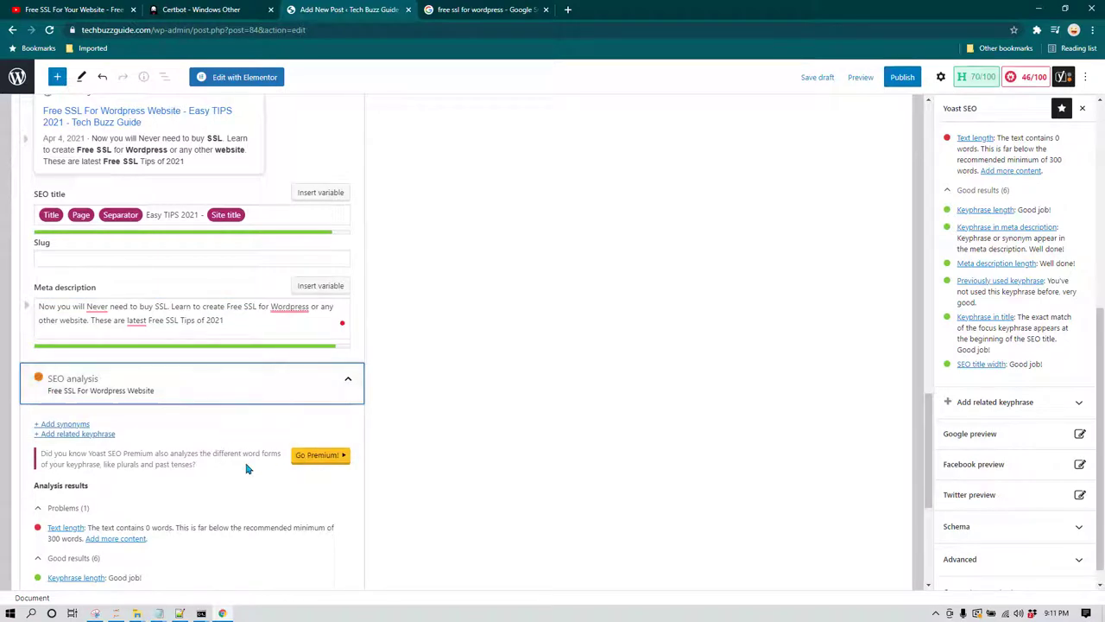
scroll(246, 468, "down", 1)
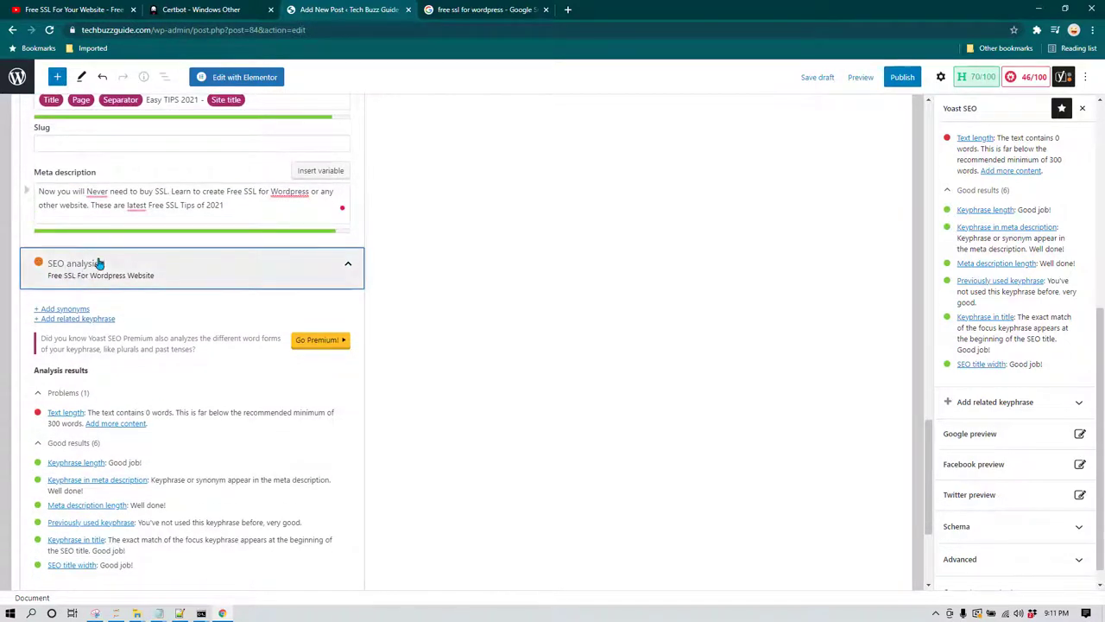
scroll(238, 386, "down", 1)
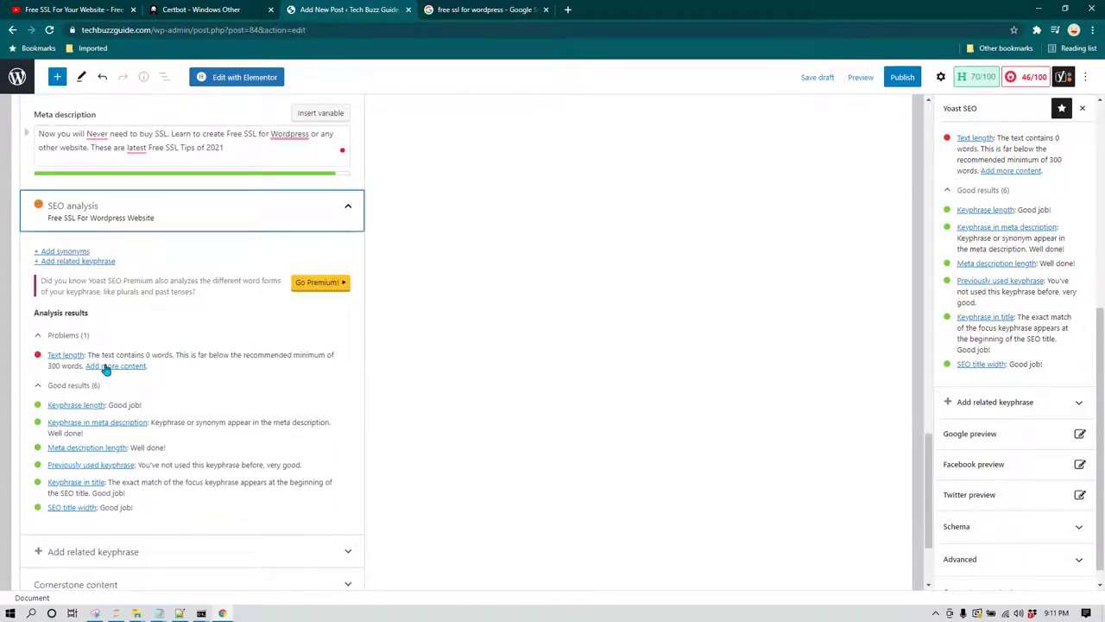
left_click(341, 212)
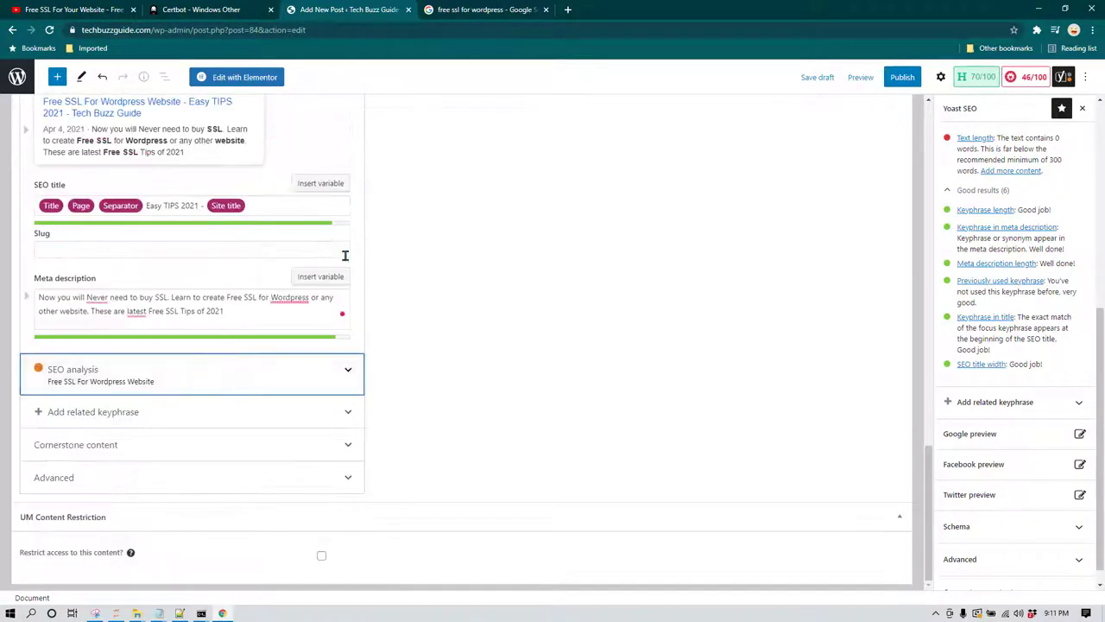
left_click(316, 387)
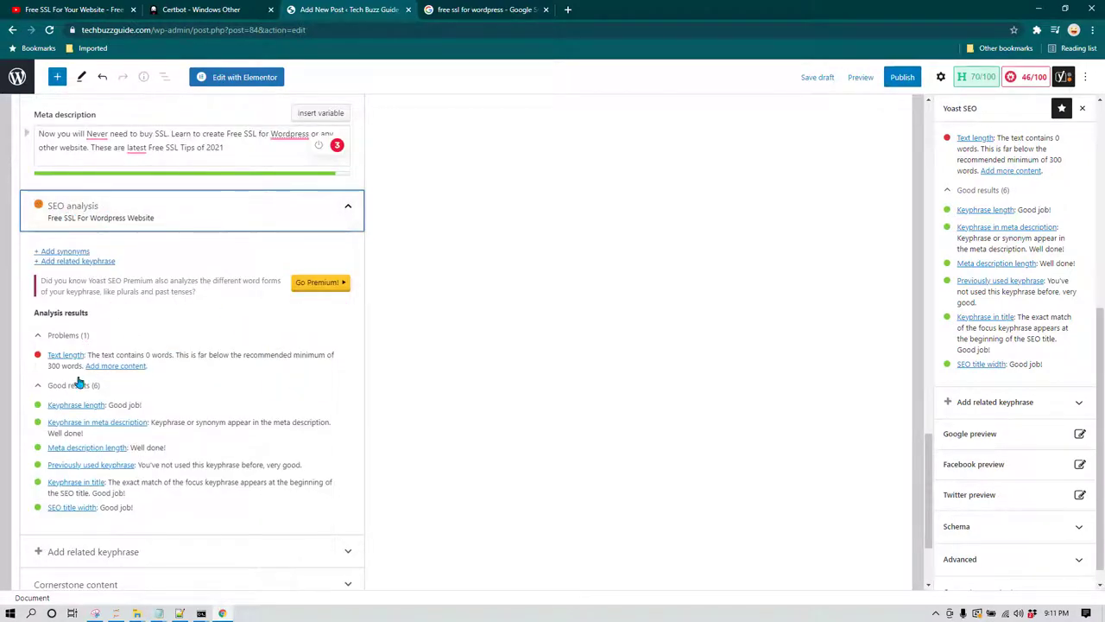
left_click_drag(95, 355, 174, 355)
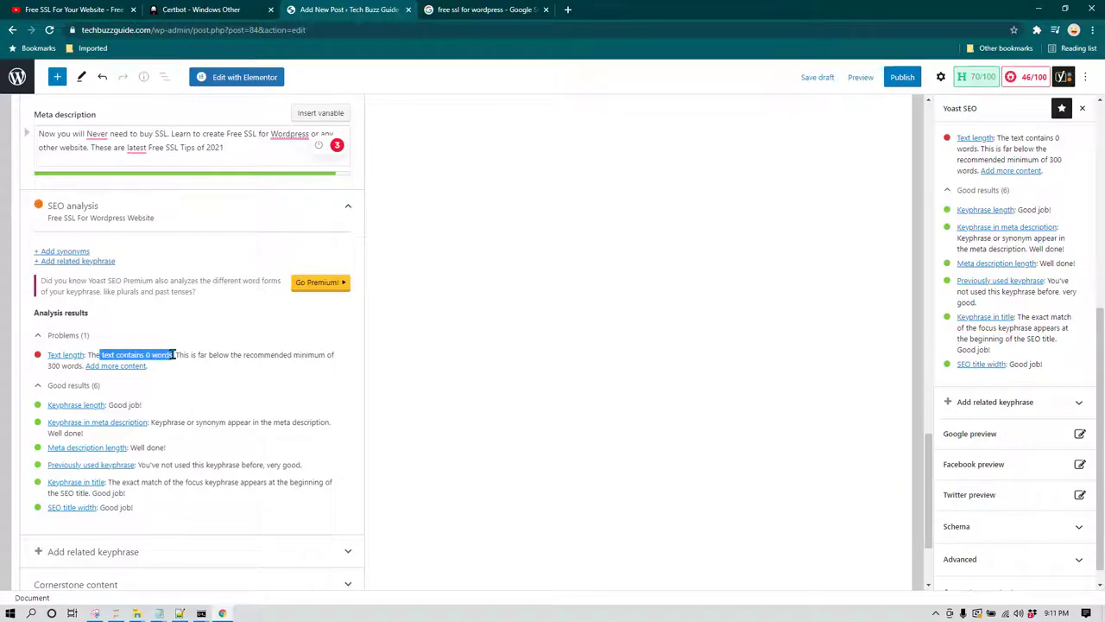
left_click(192, 355)
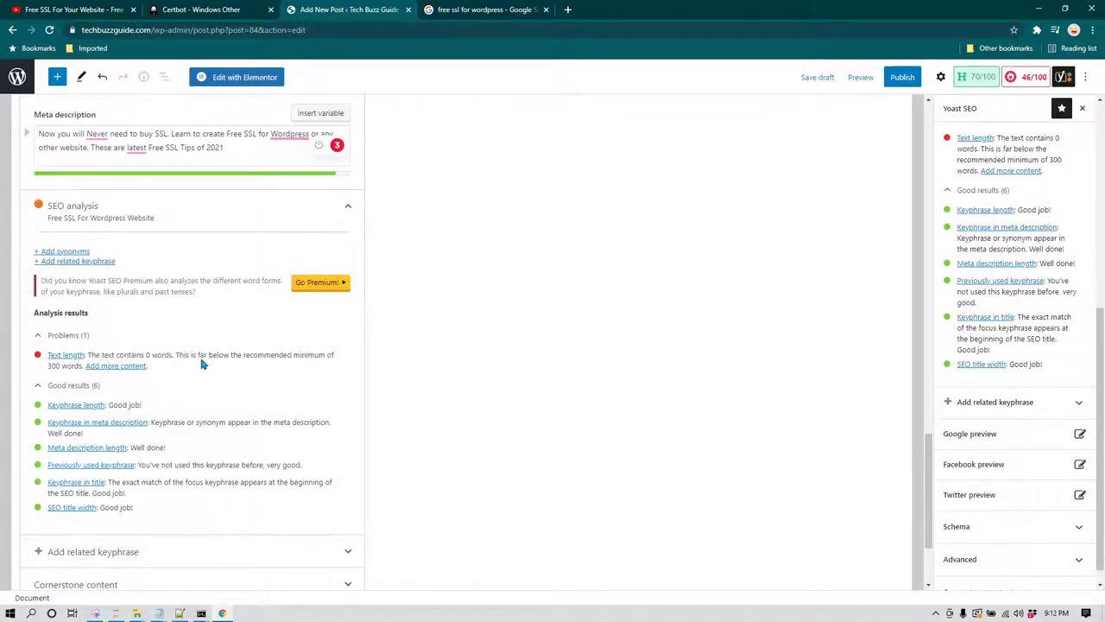
Go back to the start of the post and place the cursor in the empty paragraph below the title
scroll(251, 442, "up", 8)
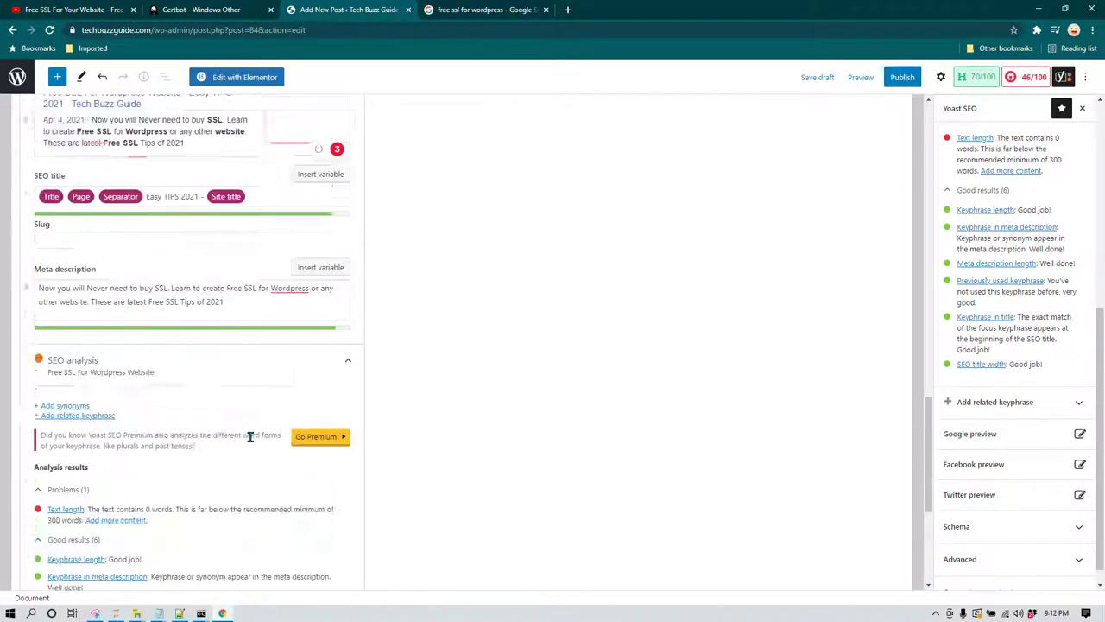
scroll(424, 496, "down", 3)
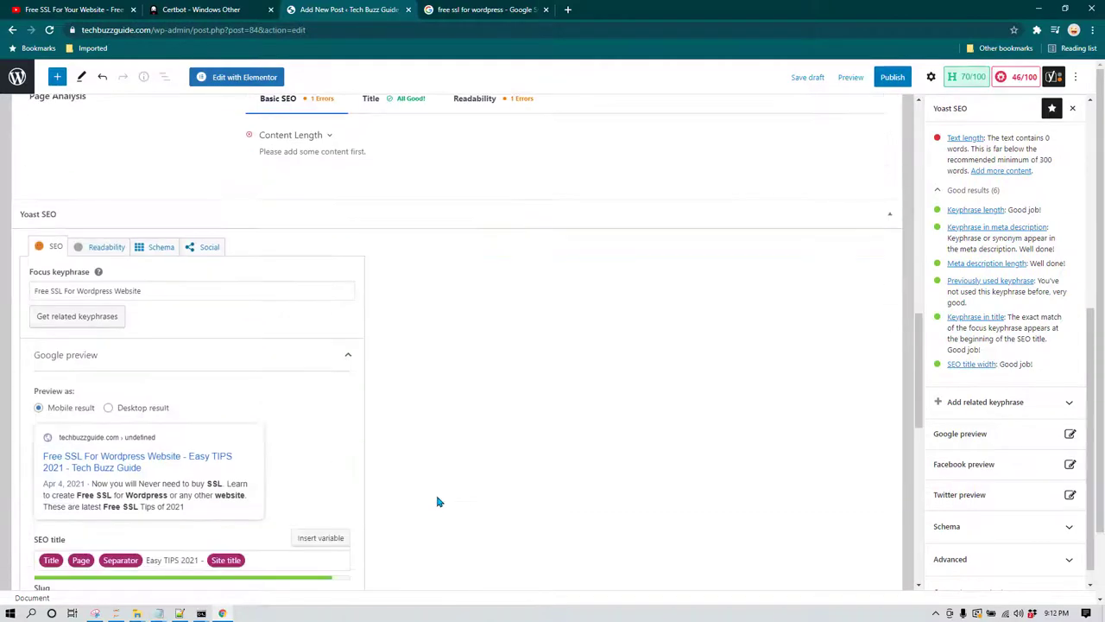
scroll(434, 501, "up", 12)
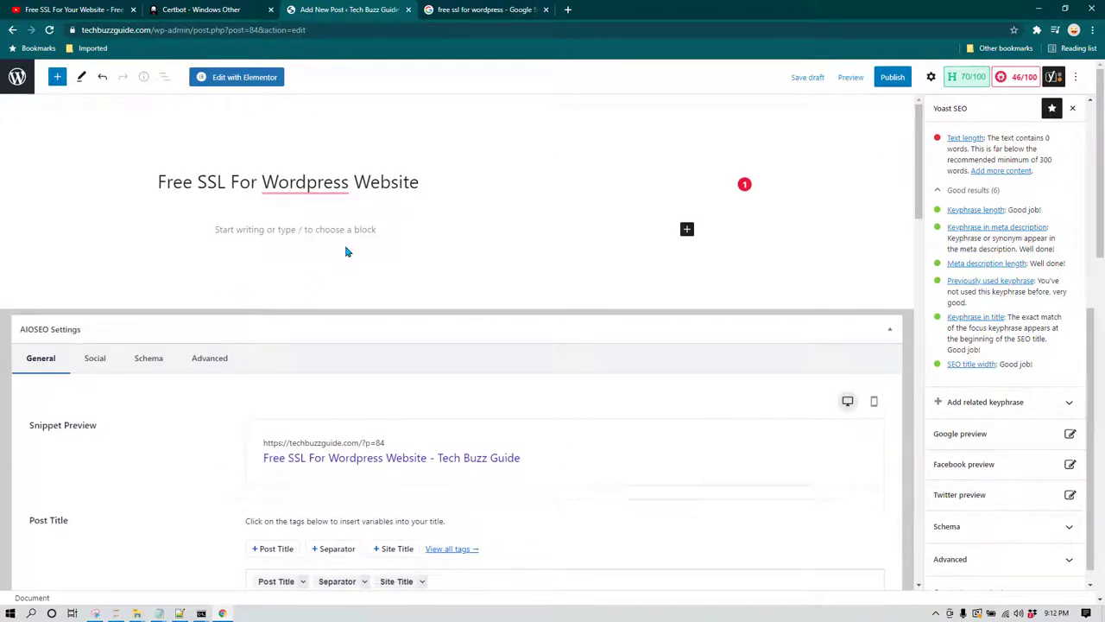
left_click(360, 226)
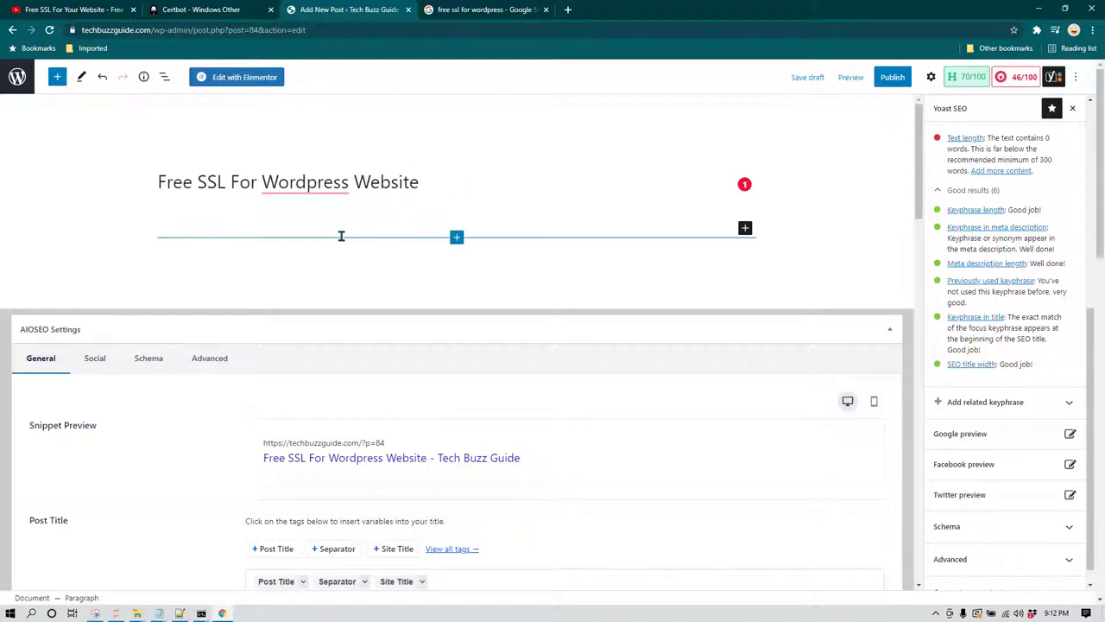
left_click(331, 183)
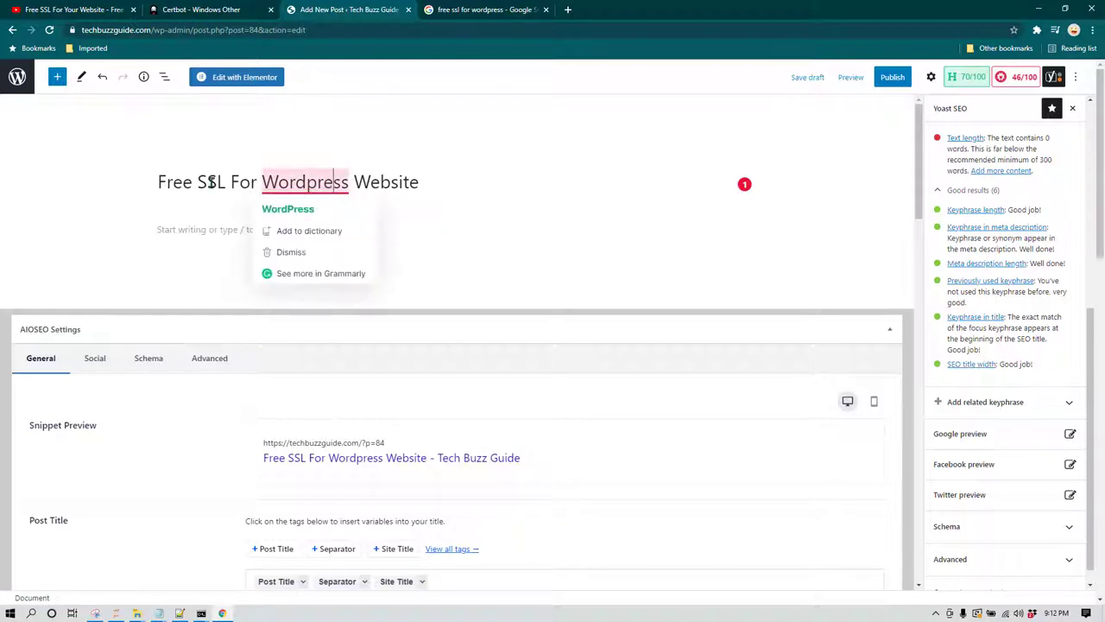
left_click(404, 182)
left_click(308, 226)
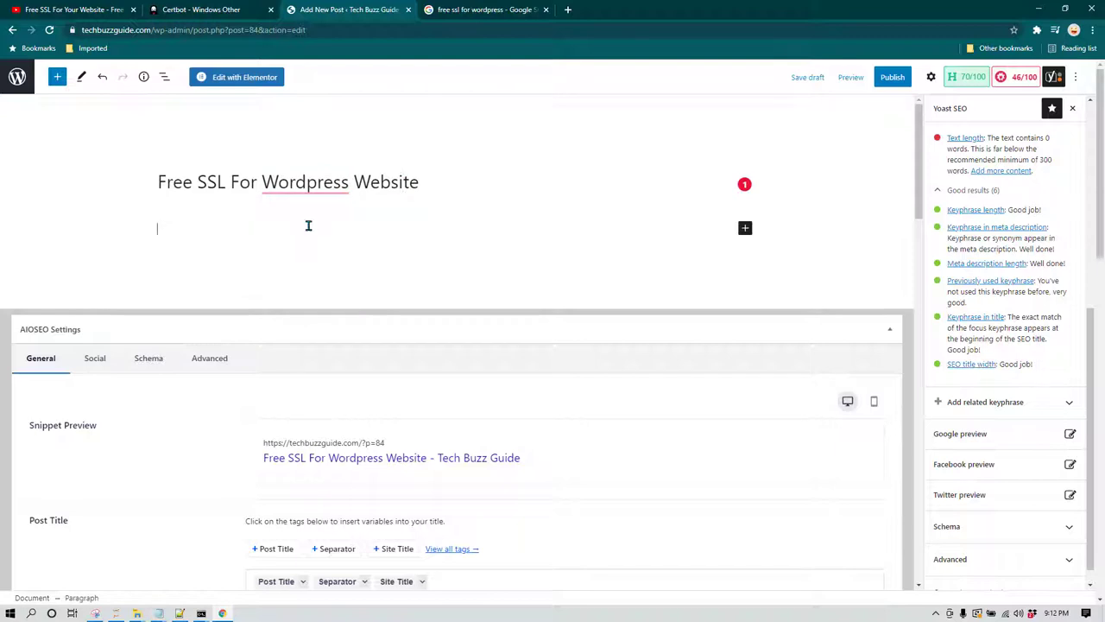
Search Google for "grammarly" in a new browser tab
mouse_move(329, 238)
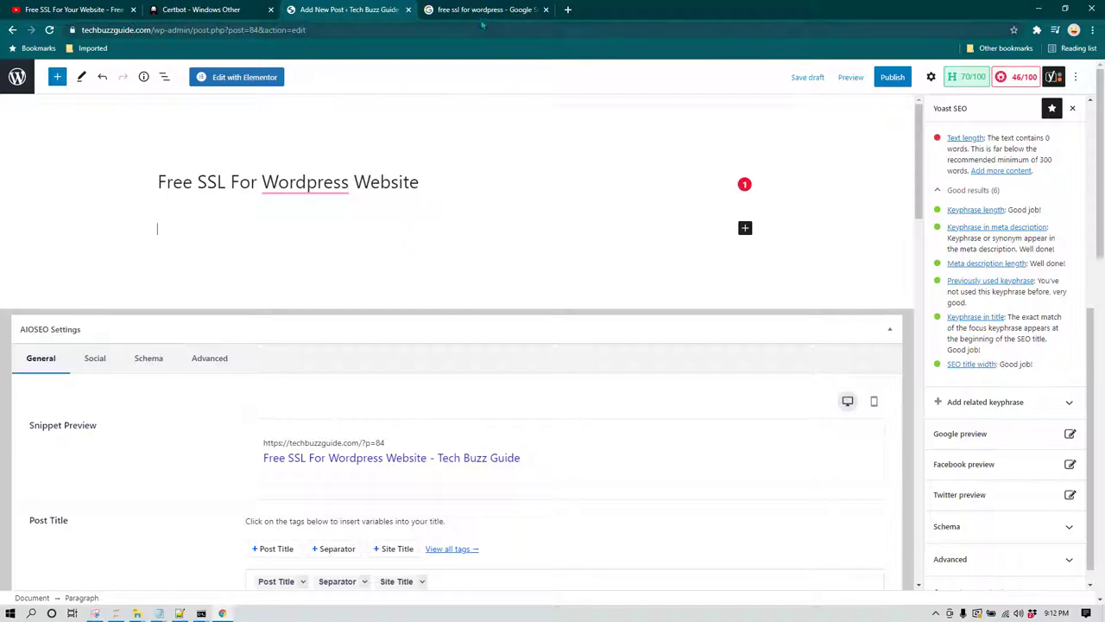
left_click(568, 10)
type("gr")
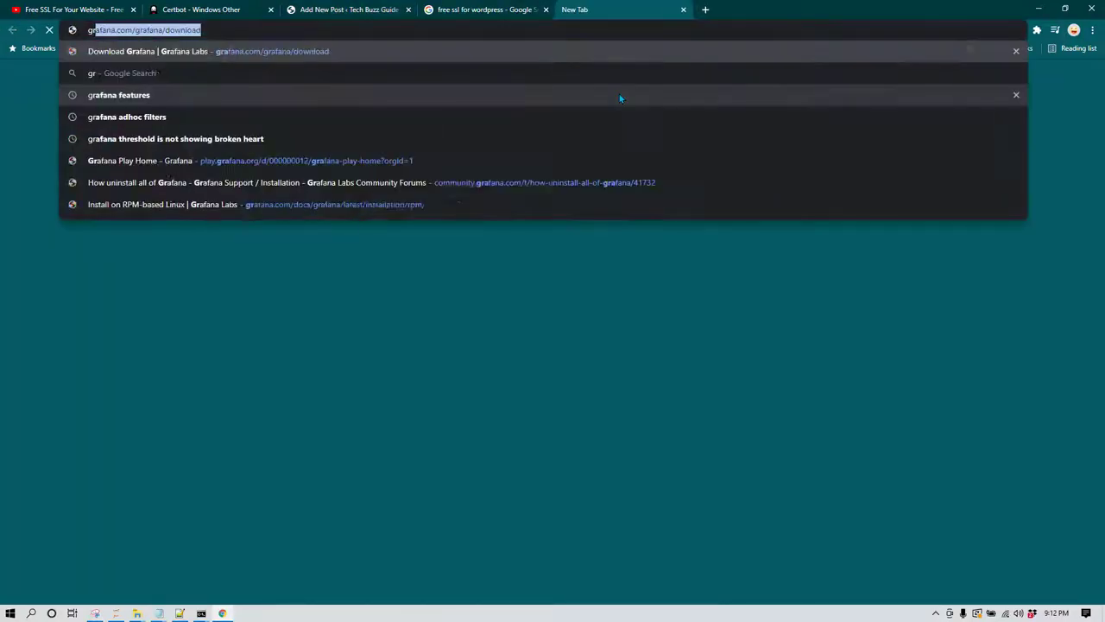
type("ammarly")
key("Return")
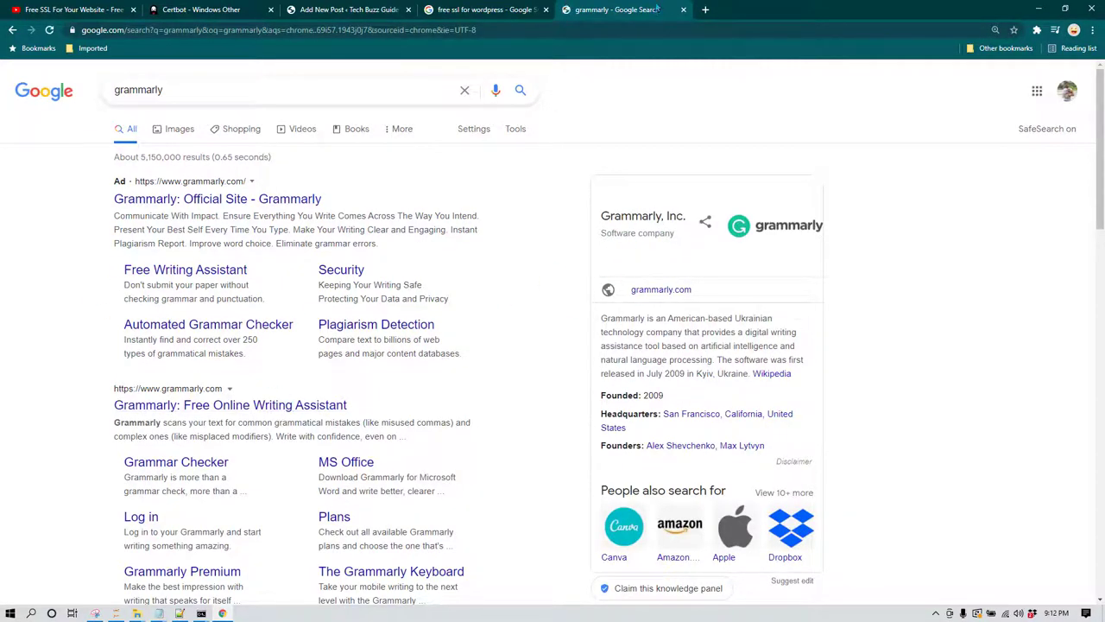
Return to the post editor and begin the paragraph below the title with "Learn to create Free SSL For Wordpress Website"
left_click(402, 9)
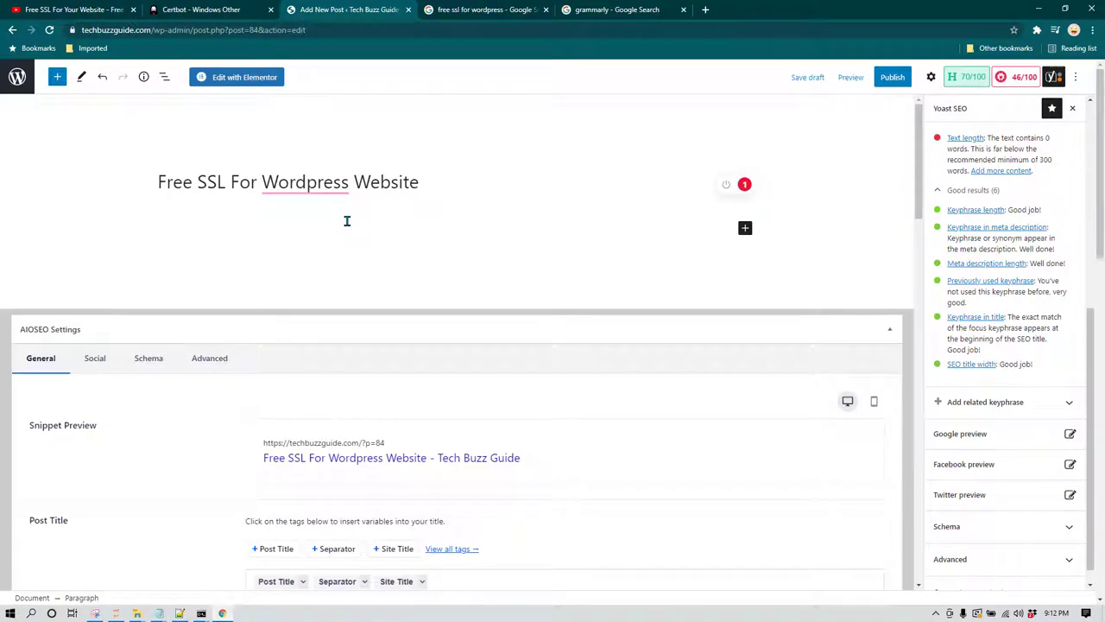
double_click(207, 181)
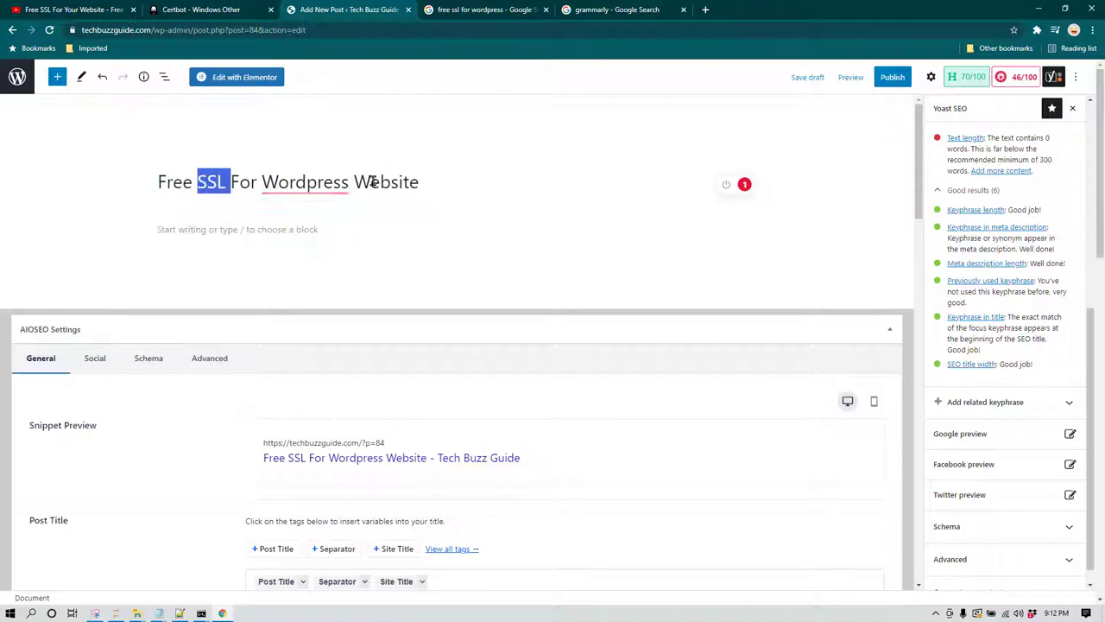
mouse_move(340, 182)
key("ctrl+a")
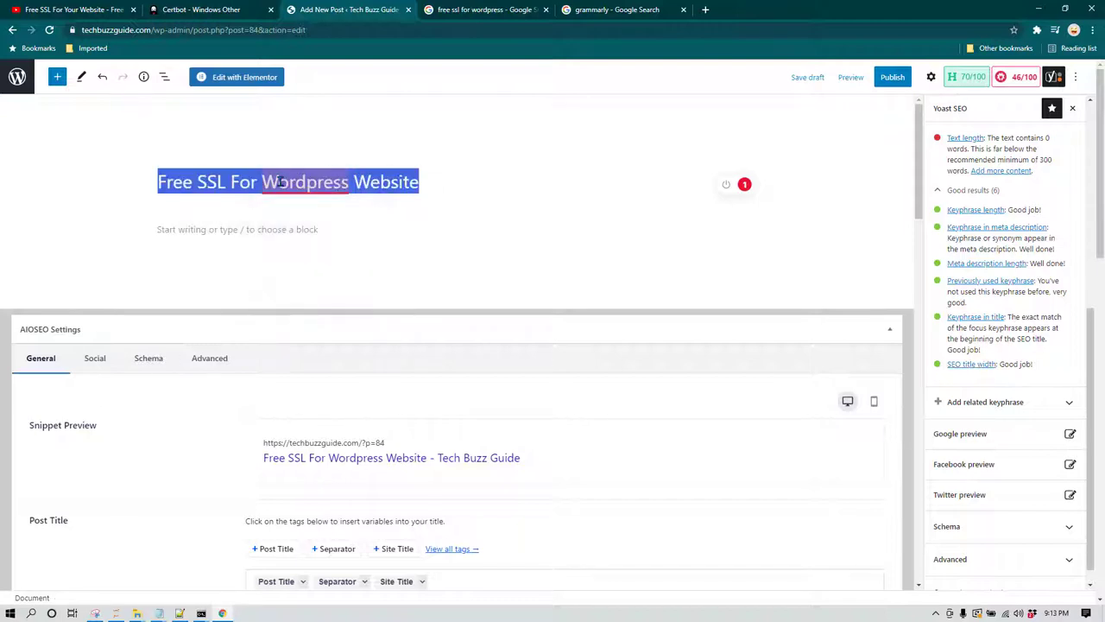
left_click(336, 230)
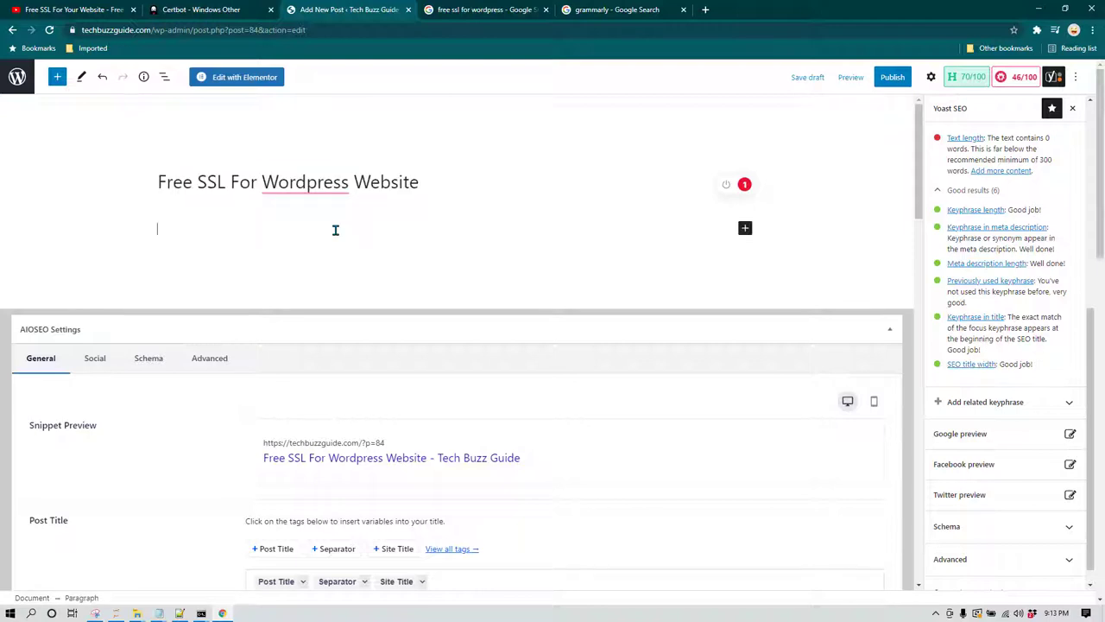
type("Lea")
type("rn to create Free SSL For Wordpress Website")
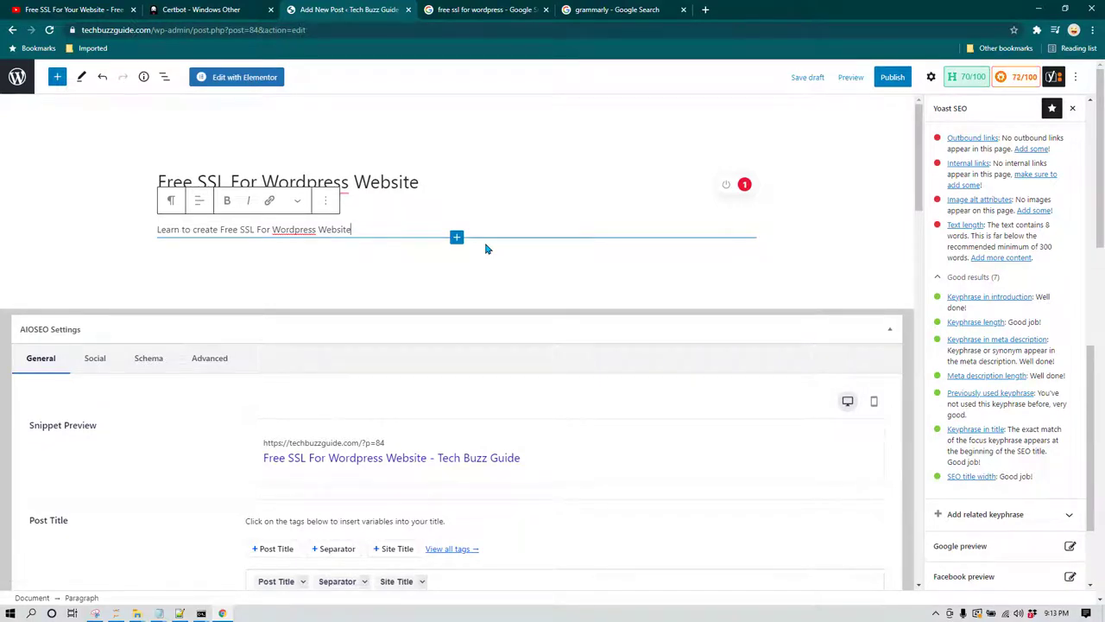
Continue the opening paragraph with ". Now with these simple tips you will never need to buy SSL certificate for your website again."
type(". Now")
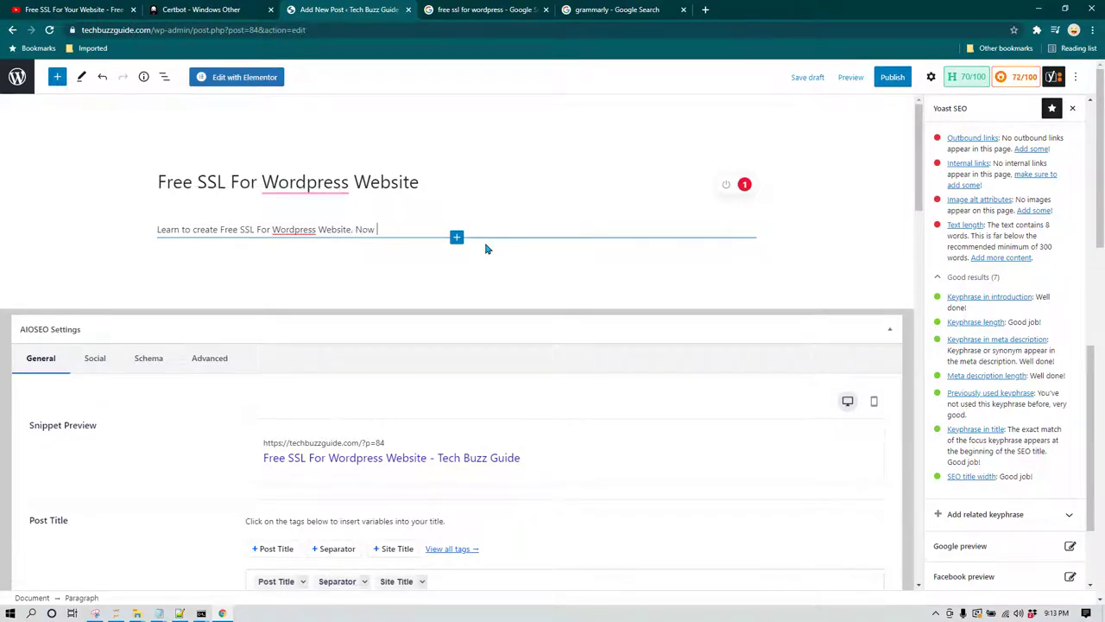
type(" with")
type("these simple tips you will never need to buy SSL certificate for your website again.")
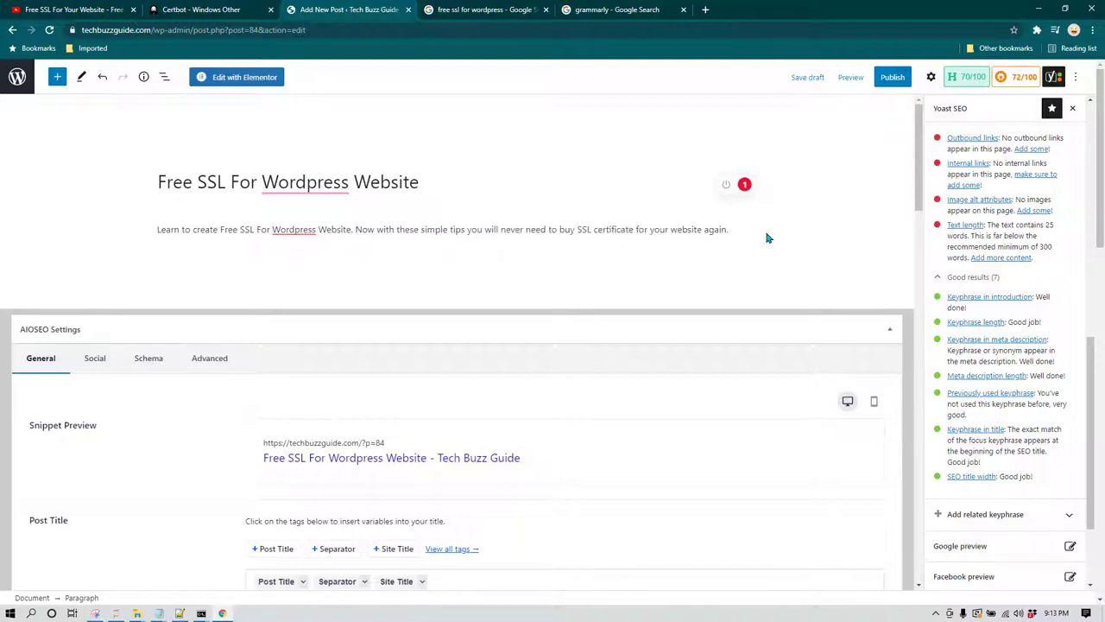
Add an H2 heading block below the opening paragraph with the text "Install Certbot For Windows"
left_click(452, 227)
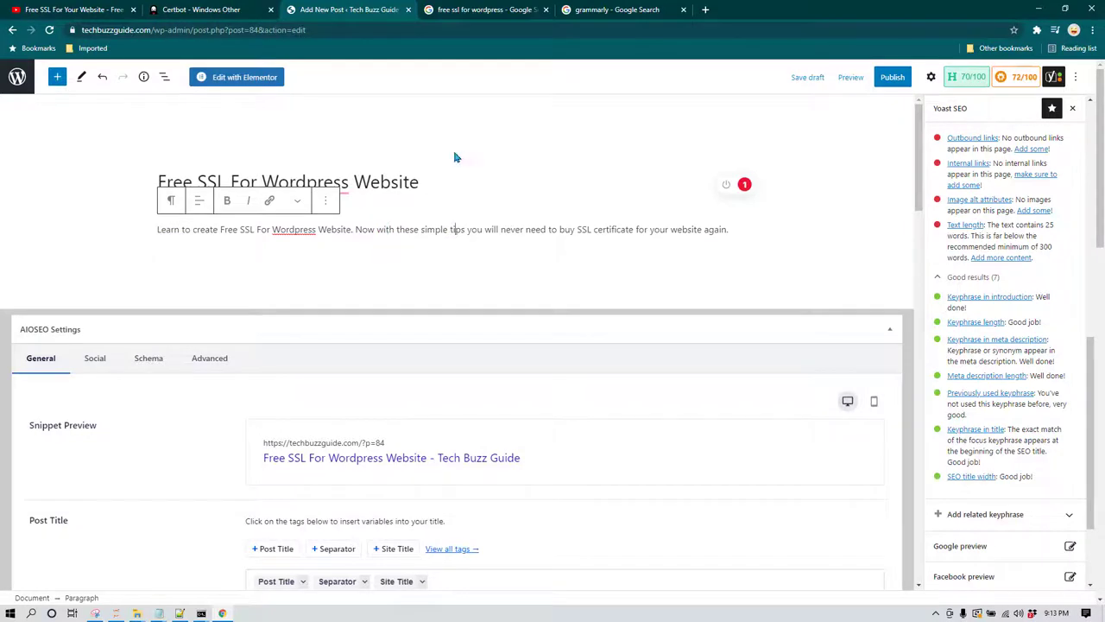
left_click(377, 271)
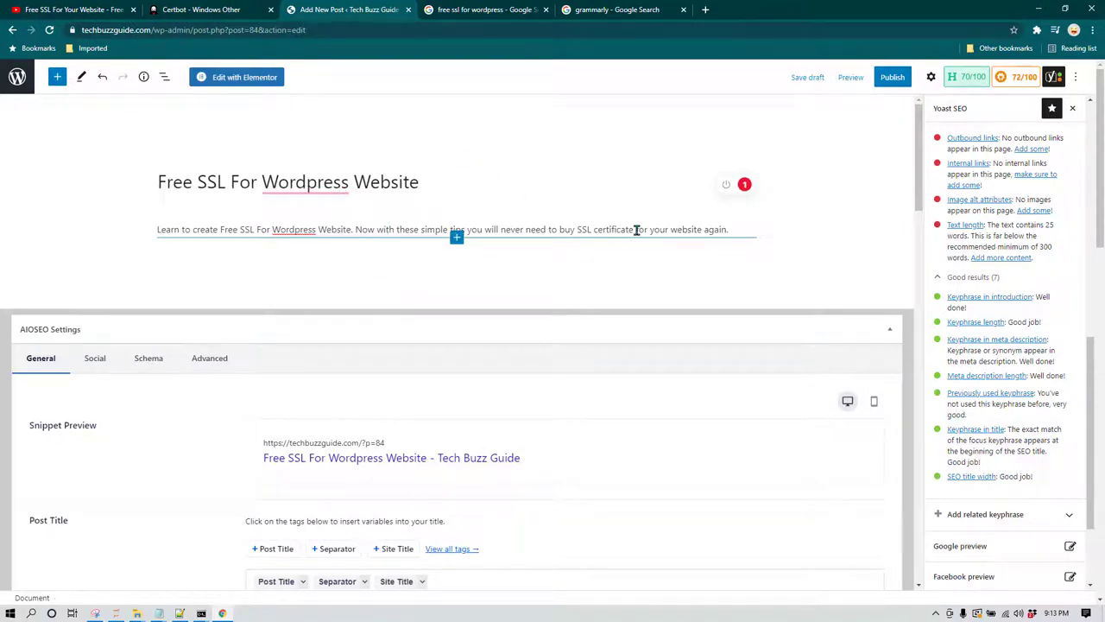
left_click(729, 232)
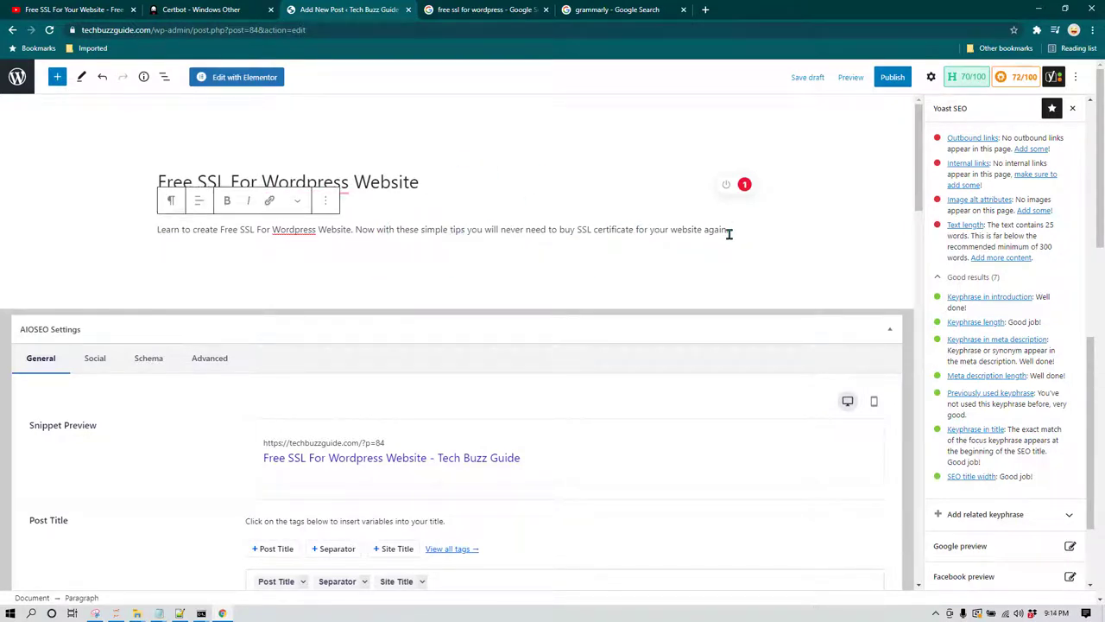
key("Return")
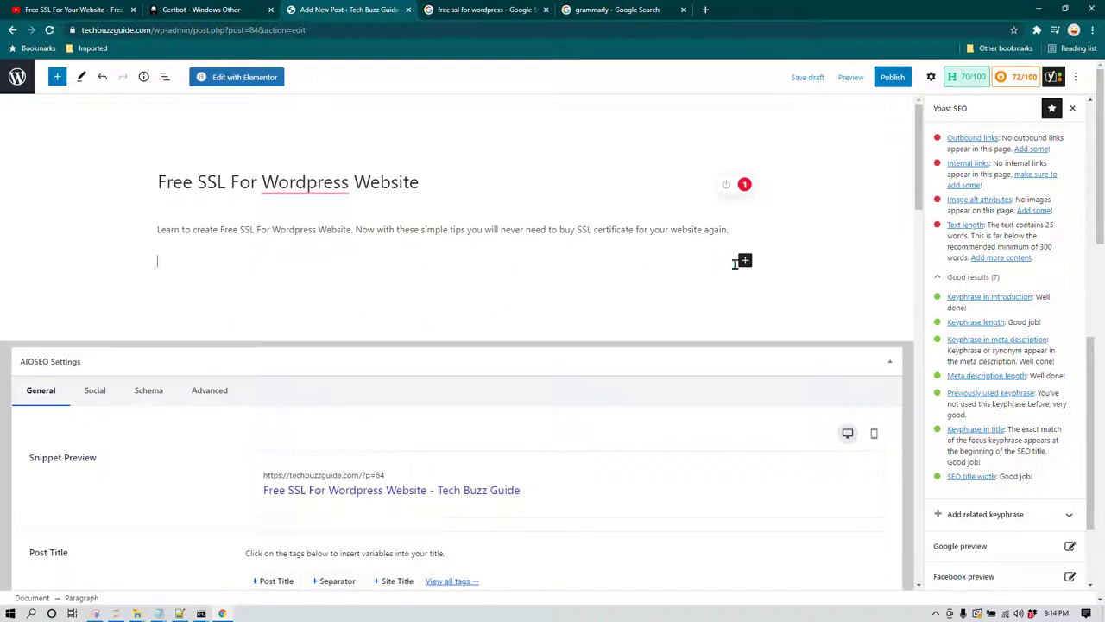
left_click(744, 260)
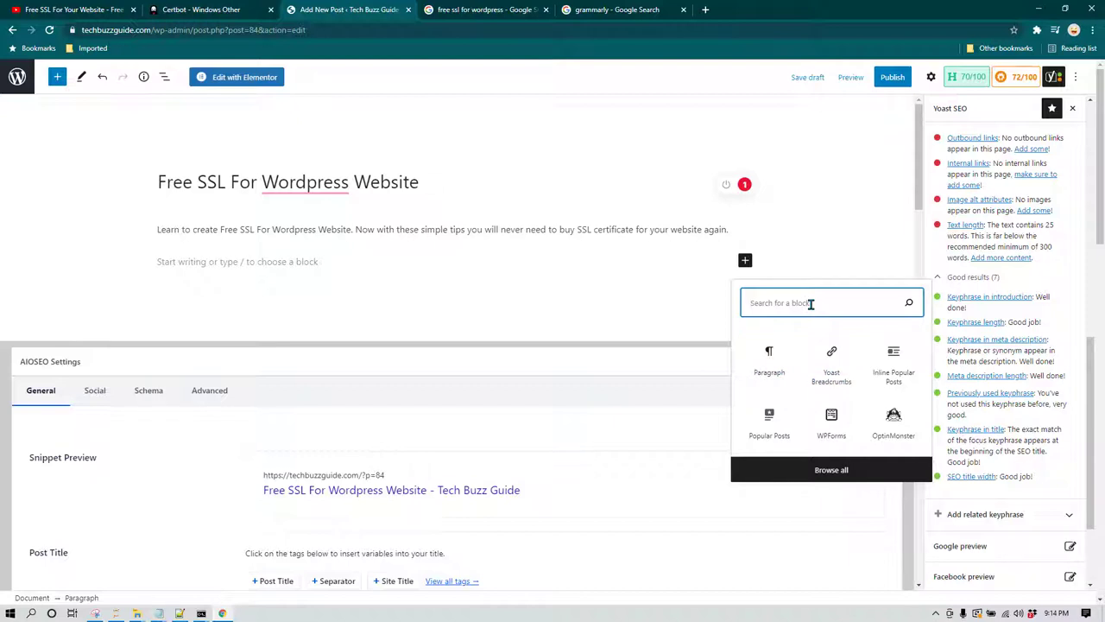
type("heading")
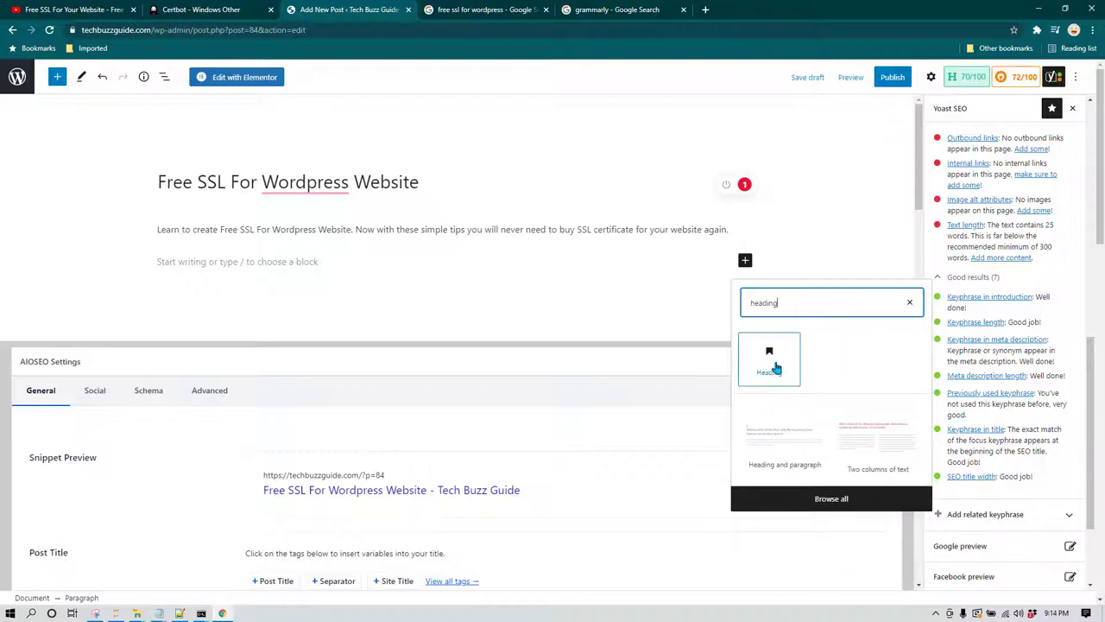
key("Tab")
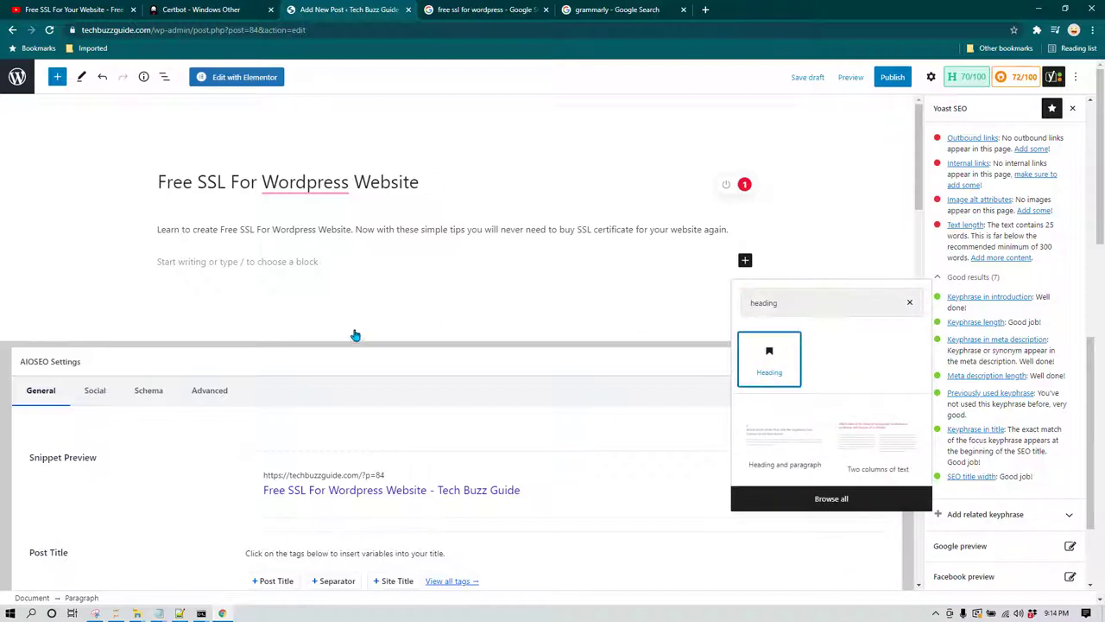
key("Return")
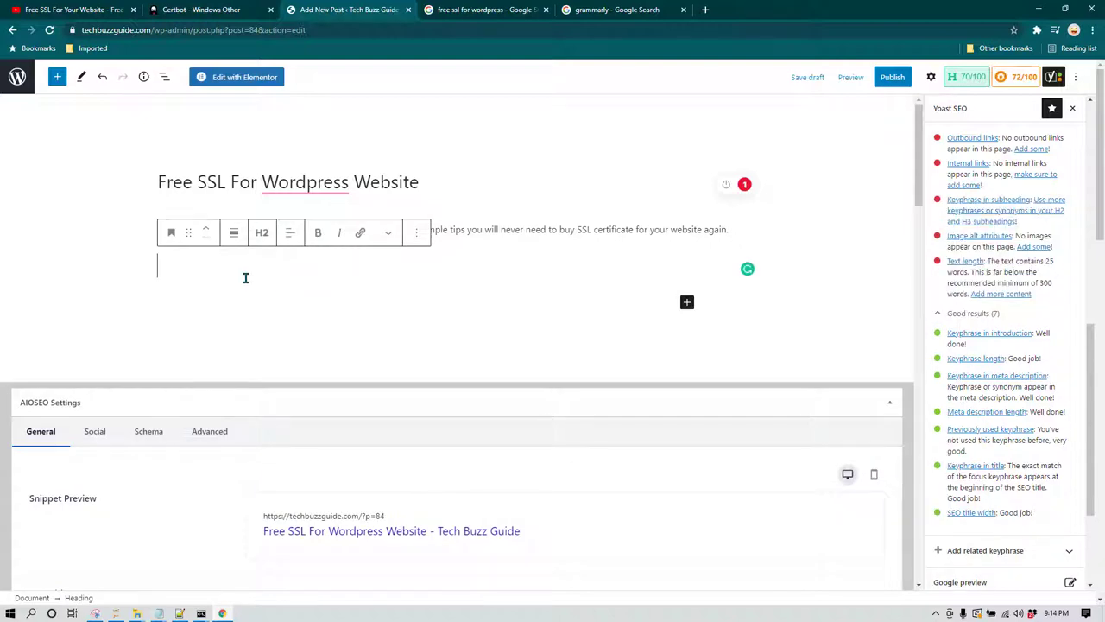
type("Cert")
key("ctrl+a")
type("Install Certbot For Windows")
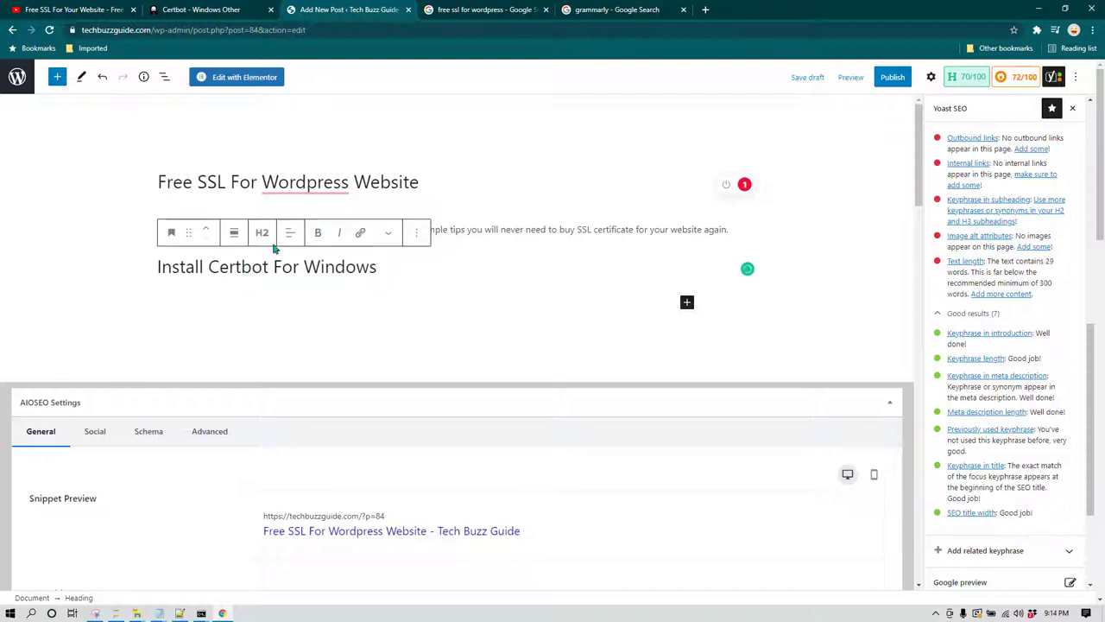
Copy the Windows installer URL from the Certbot page's installation instructions and go back to the paragraph below the post's heading
left_click(181, 7)
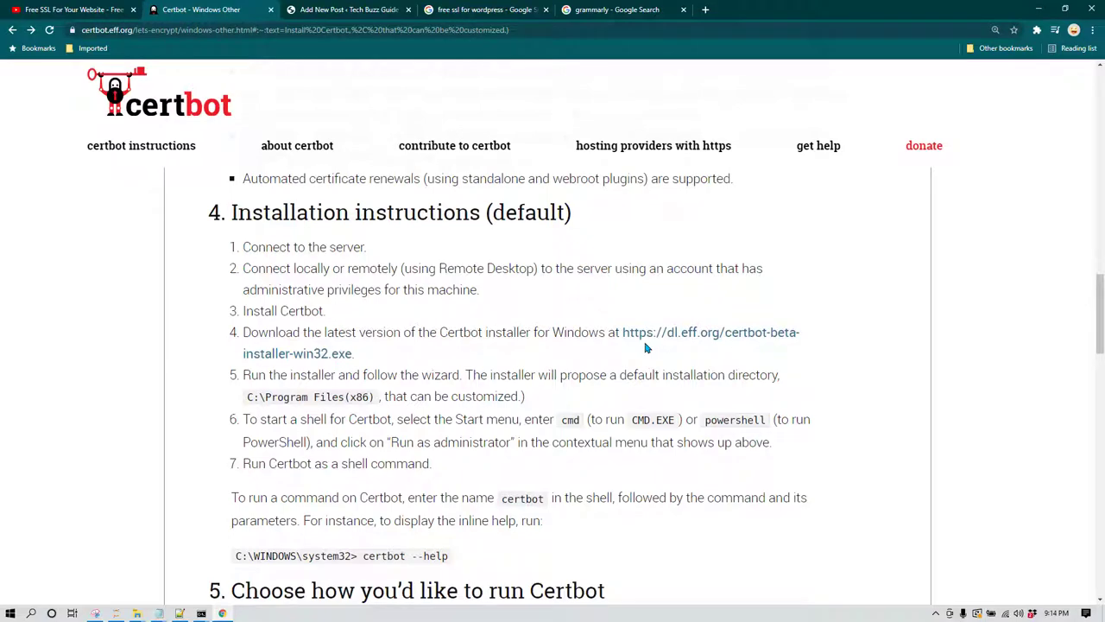
left_click_drag(620, 333, 648, 348)
key("ctrl+c")
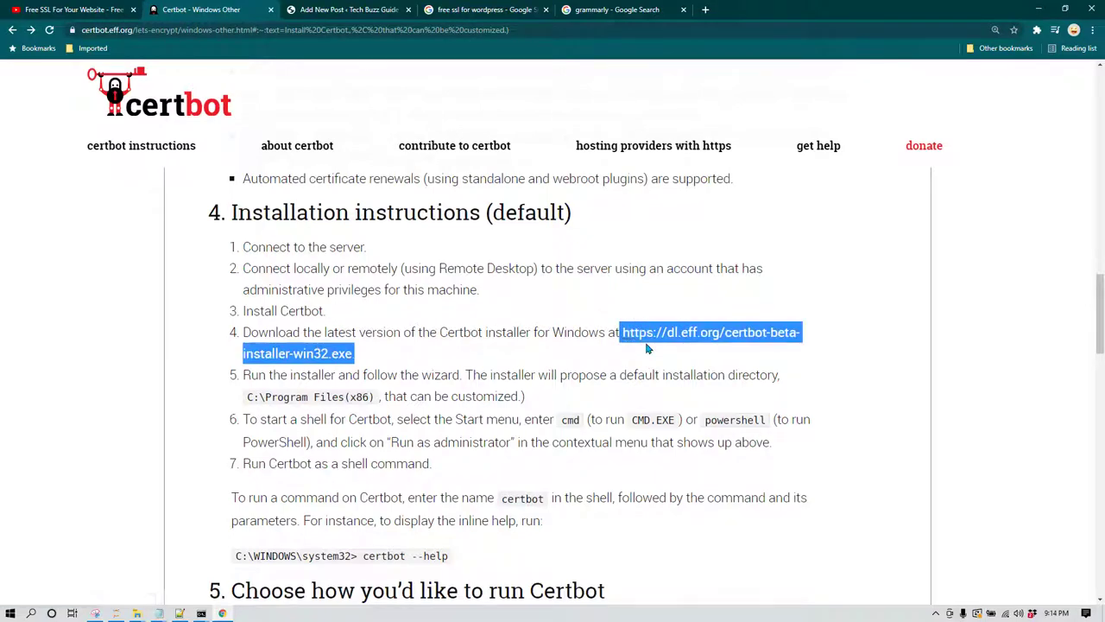
key("ctrl+Tab")
left_click(613, 302)
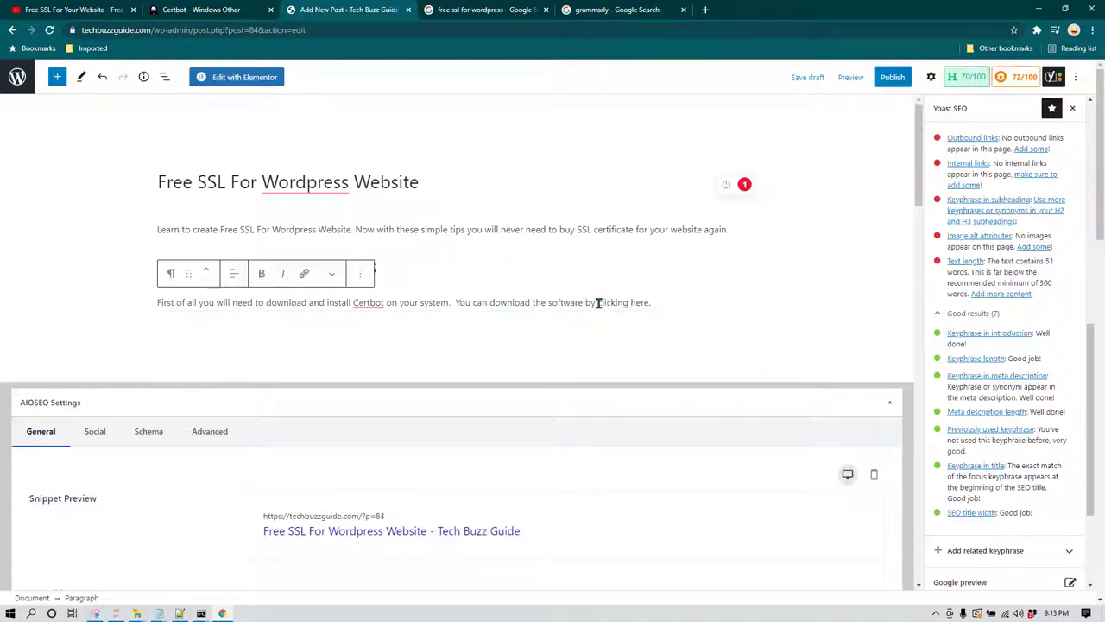
left_click_drag(597, 303, 669, 296)
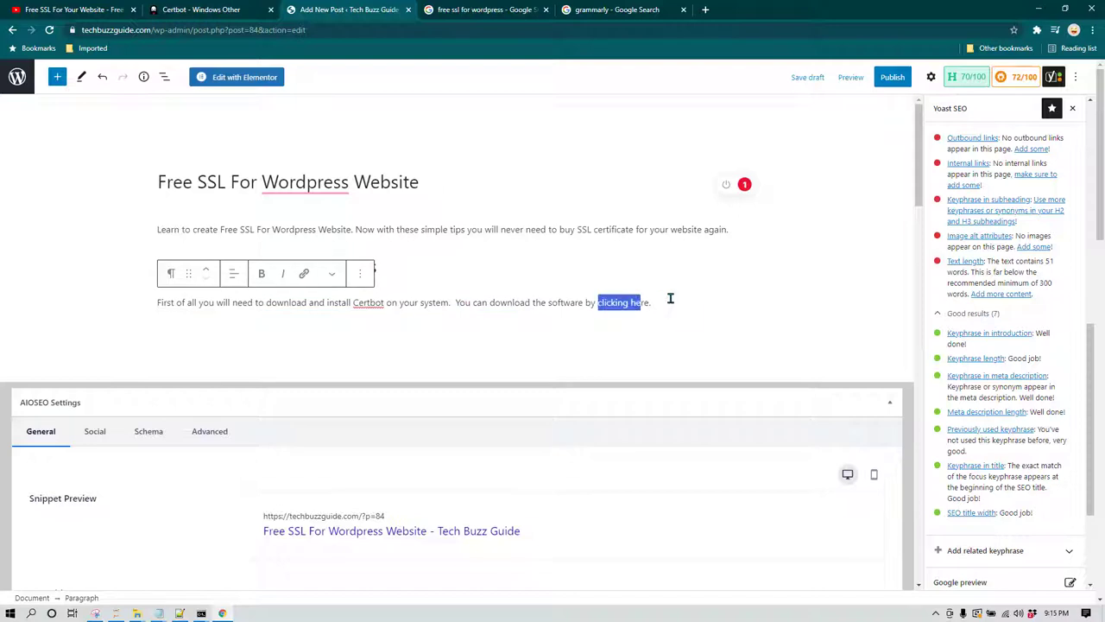
left_click(305, 276)
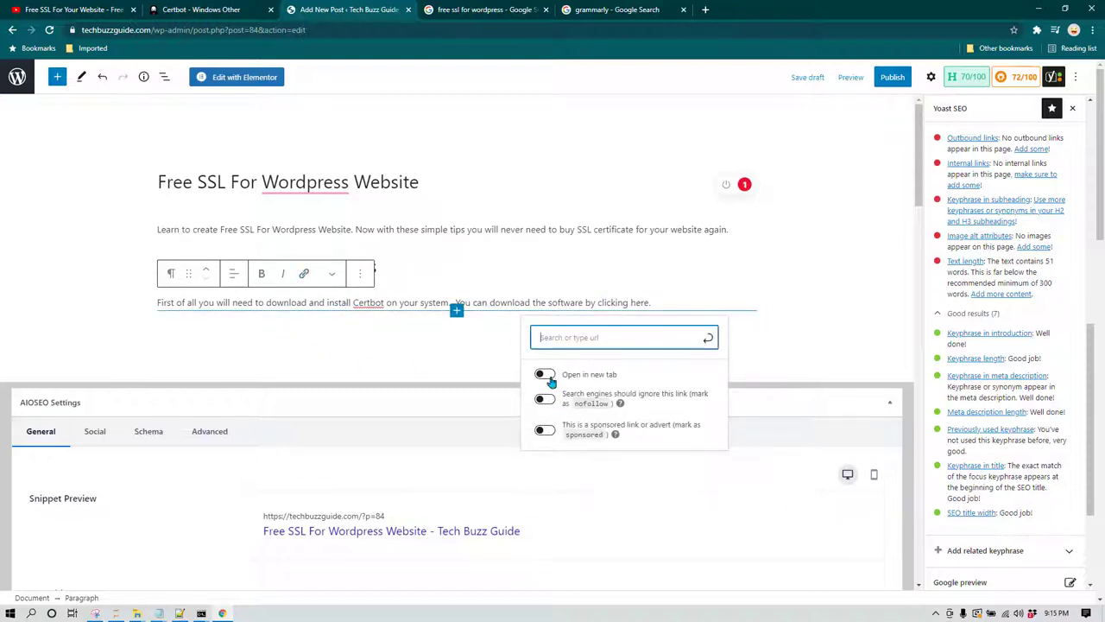
left_click(548, 377)
left_click(626, 341)
key("ctrl+v")
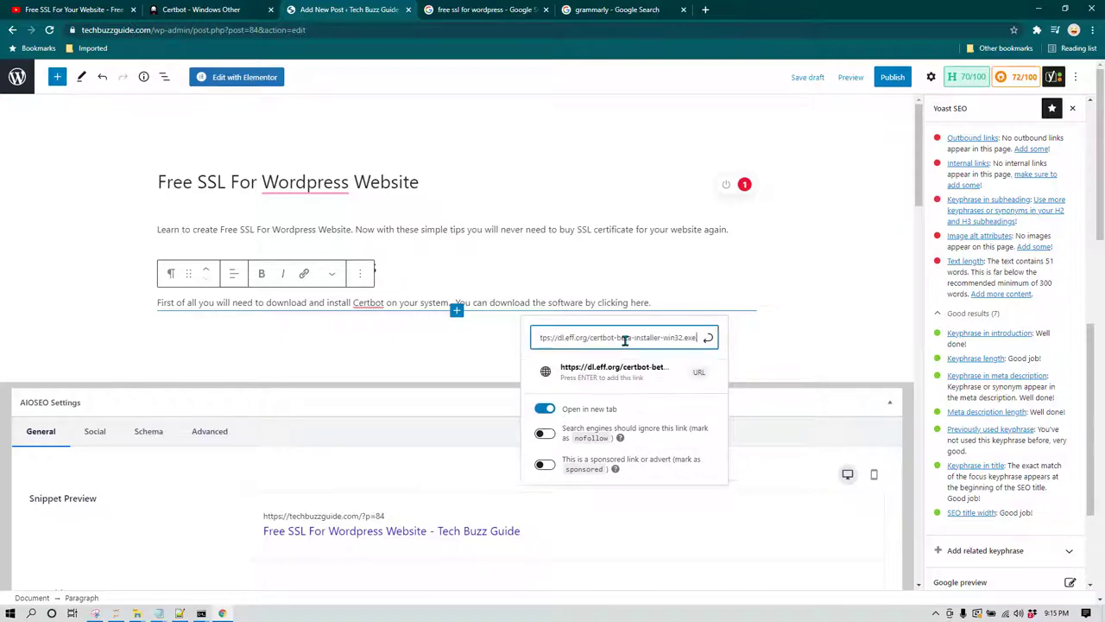
left_click(708, 338)
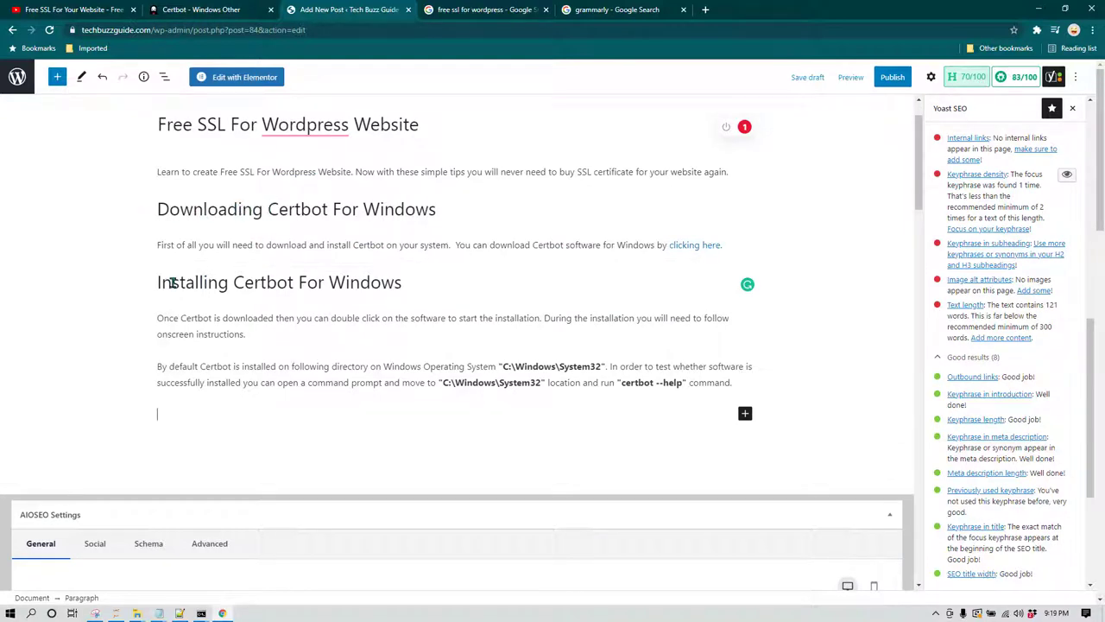
Review the "Installing Certbot For Windows" section, including the default directory and the certbot --help test in its last paragraph
left_click(171, 283)
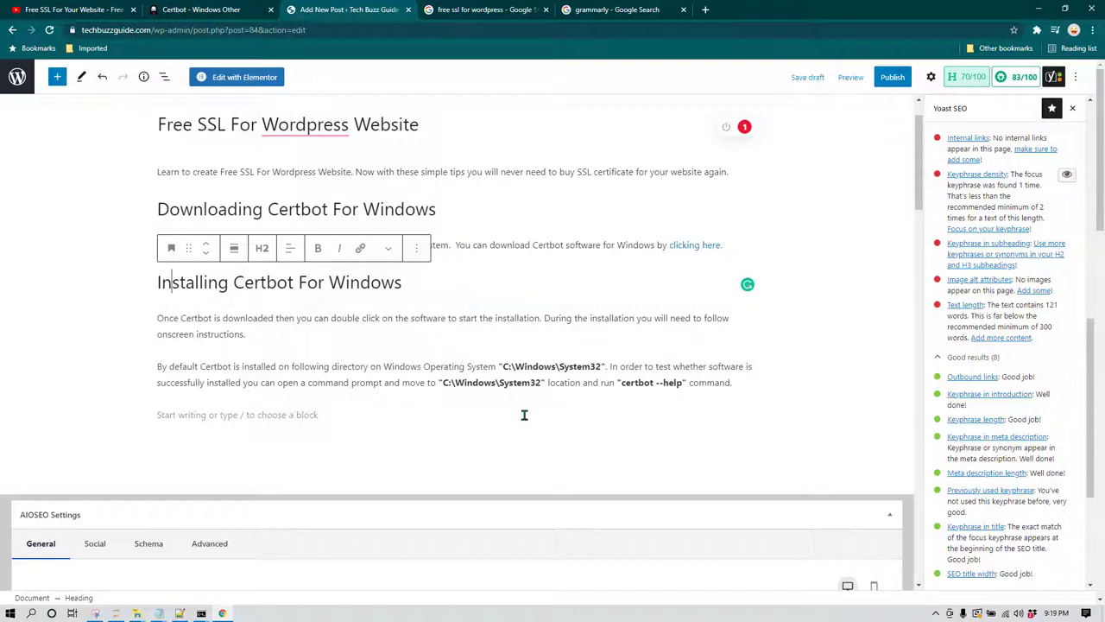
left_click_drag(158, 366, 474, 373)
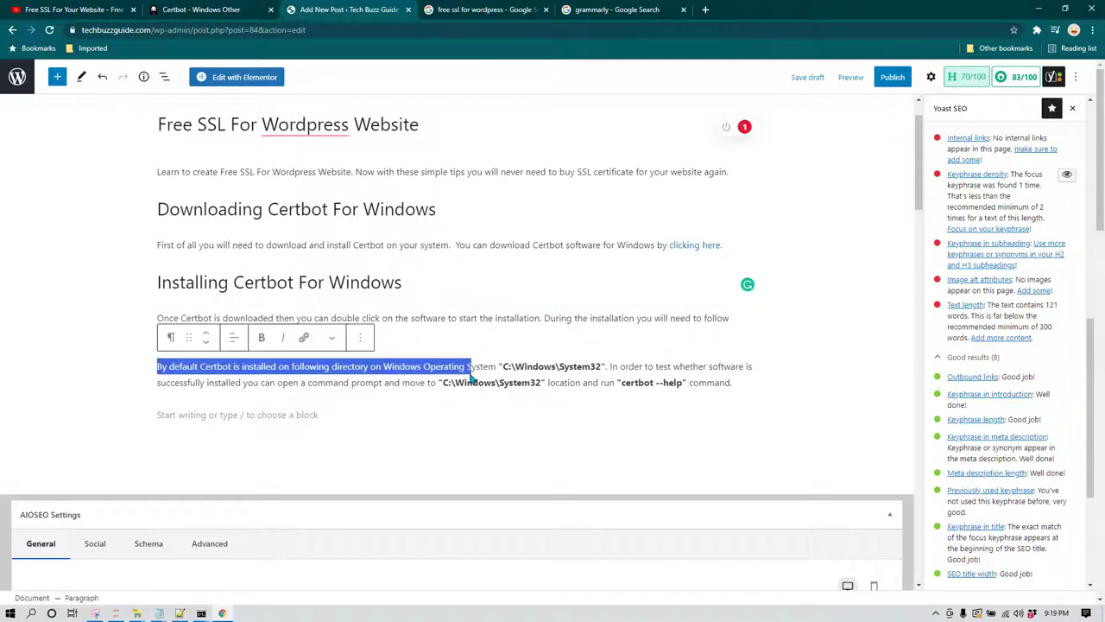
left_click(517, 371)
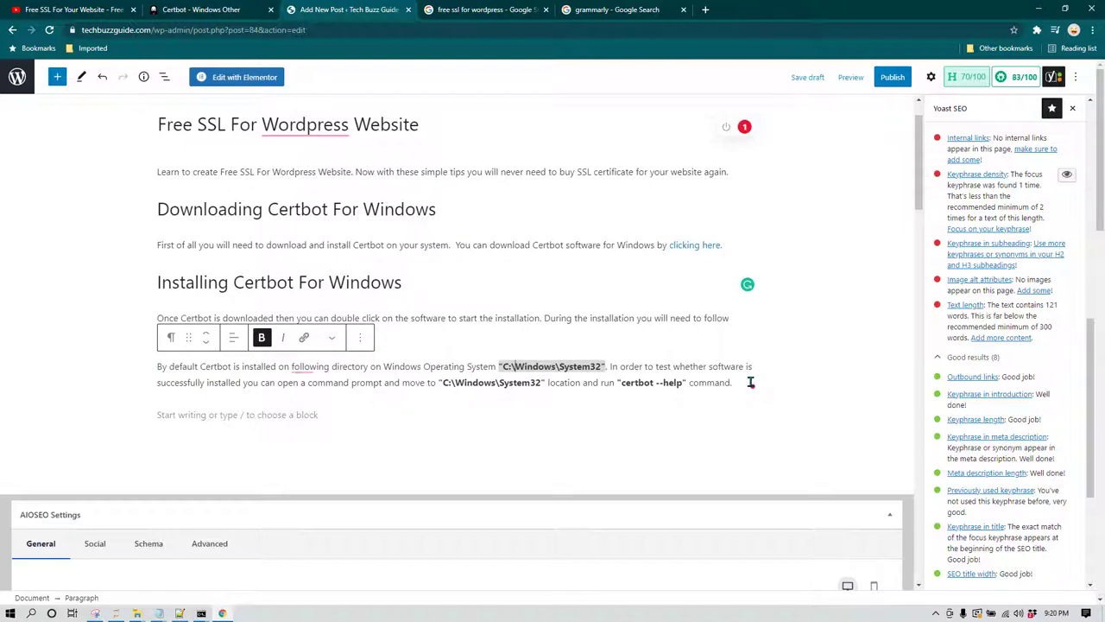
left_click(736, 382)
scroll(466, 311, "up", 1)
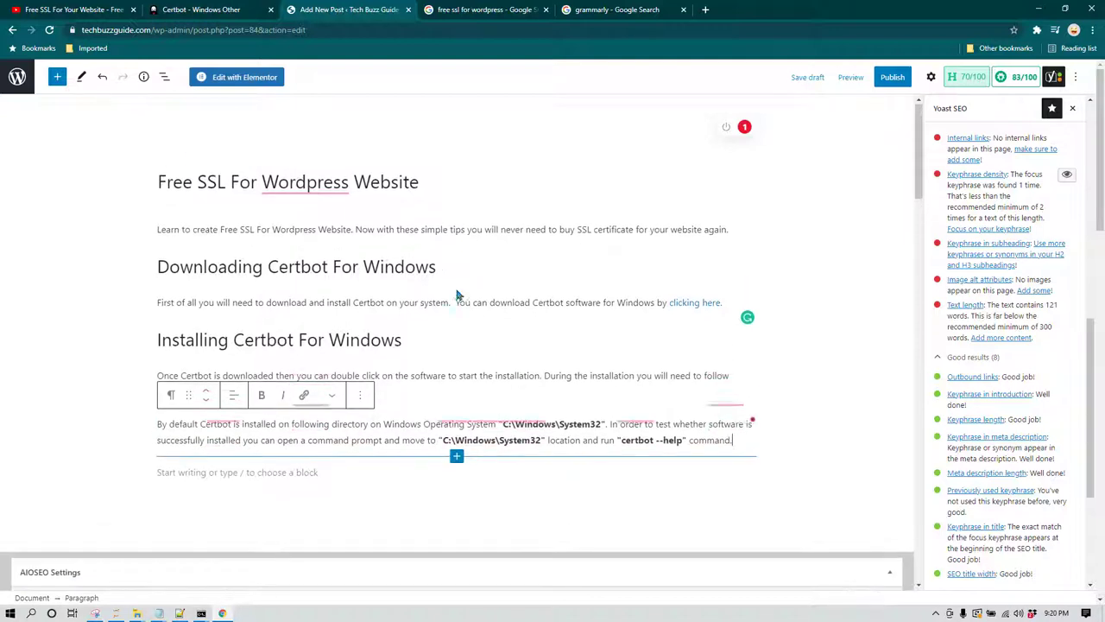
mouse_move(635, 441)
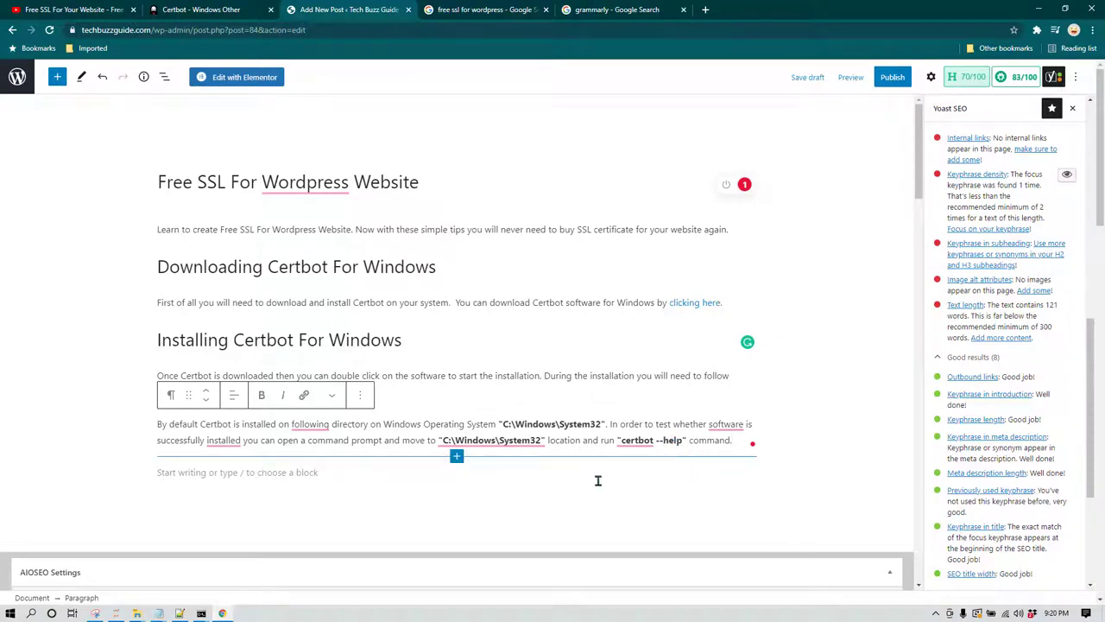
Paste the command prompt screenshot of the certbot --help output below the last installation paragraph and check how it fits
key("ctrl+v")
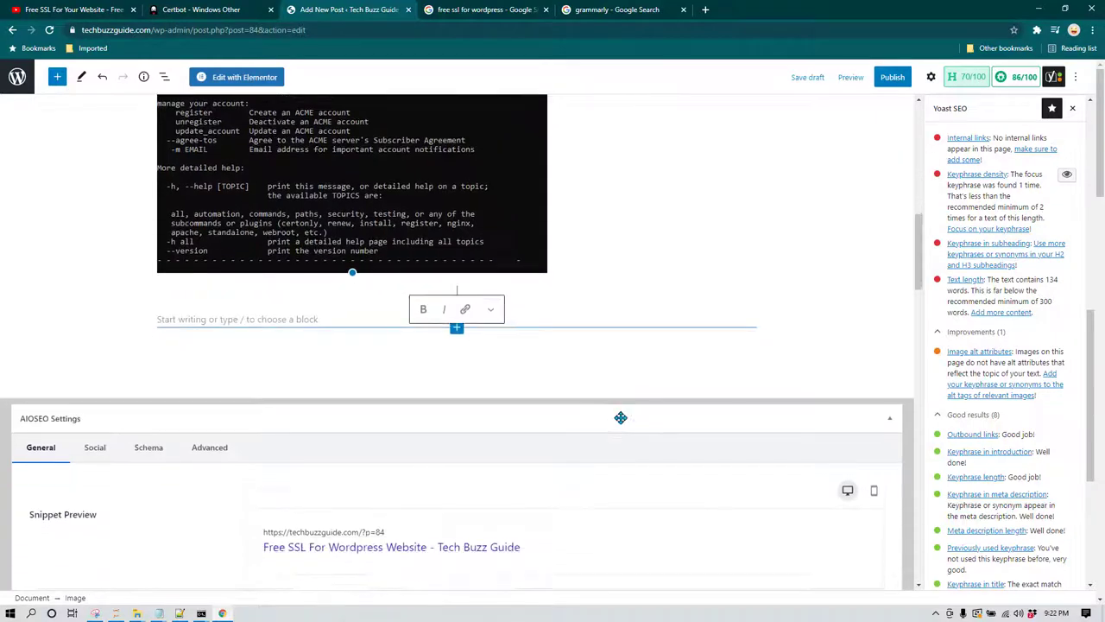
scroll(622, 417, "up", 6)
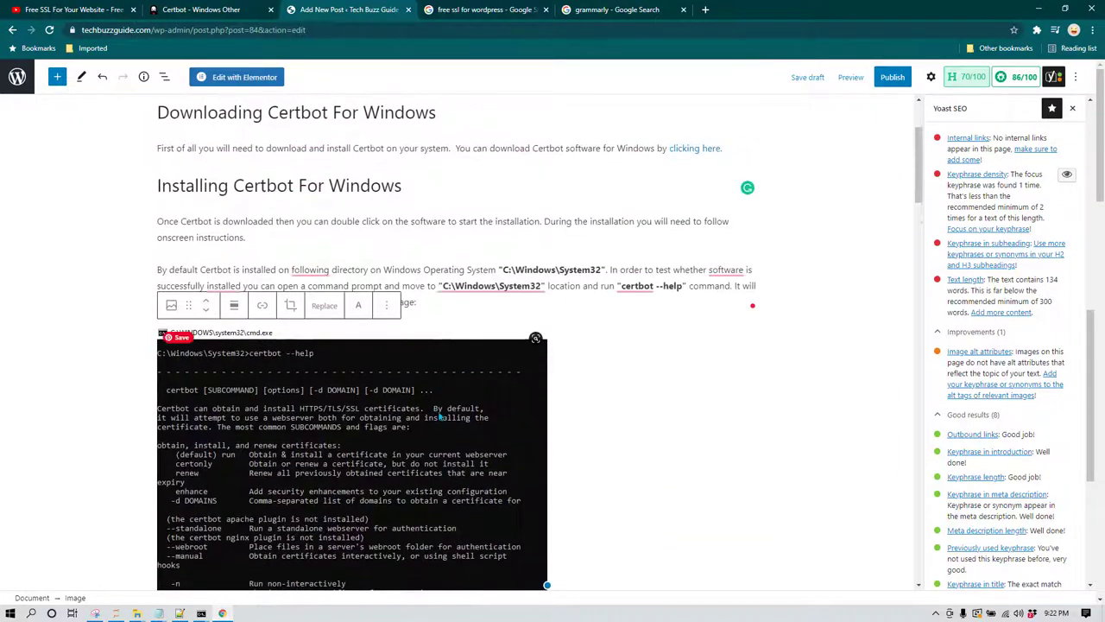
scroll(570, 458, "down", 1)
scroll(568, 456, "down", 1)
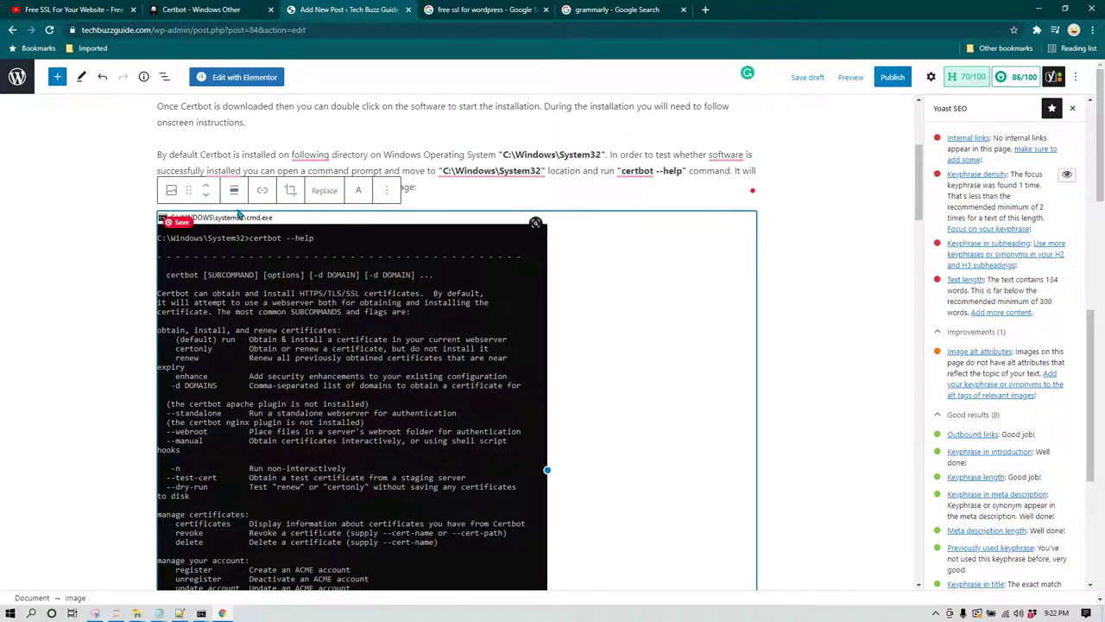
scroll(553, 358, "down", 2)
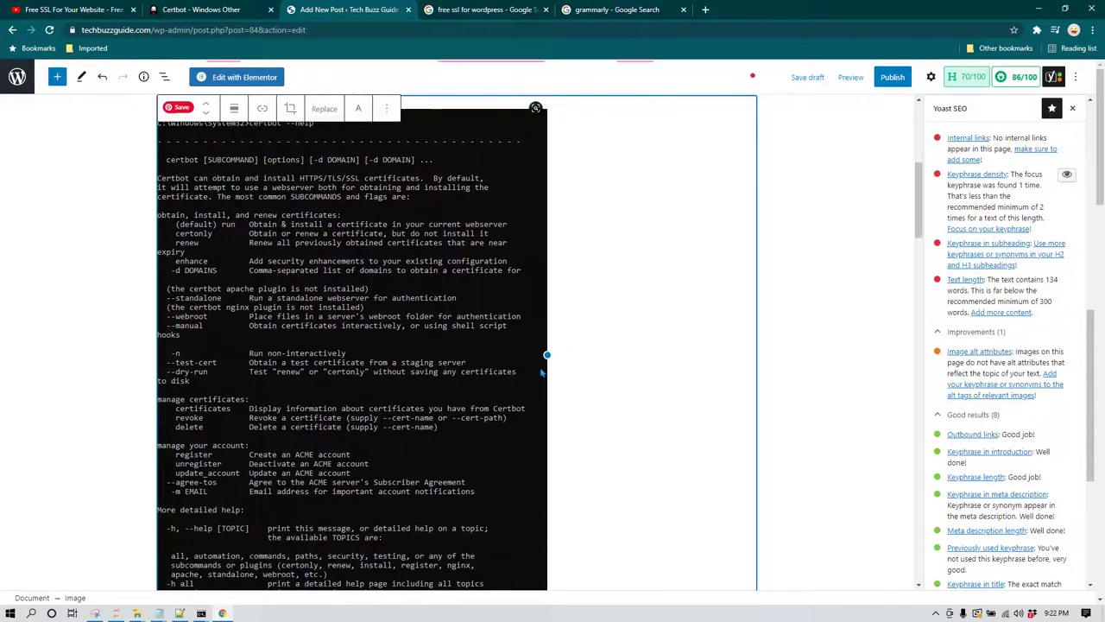
Shrink the certbot --help screenshot slightly and select its image block again
mouse_move(547, 356)
left_mouse_down()
mouse_move(631, 359)
mouse_move(542, 352)
left_mouse_up()
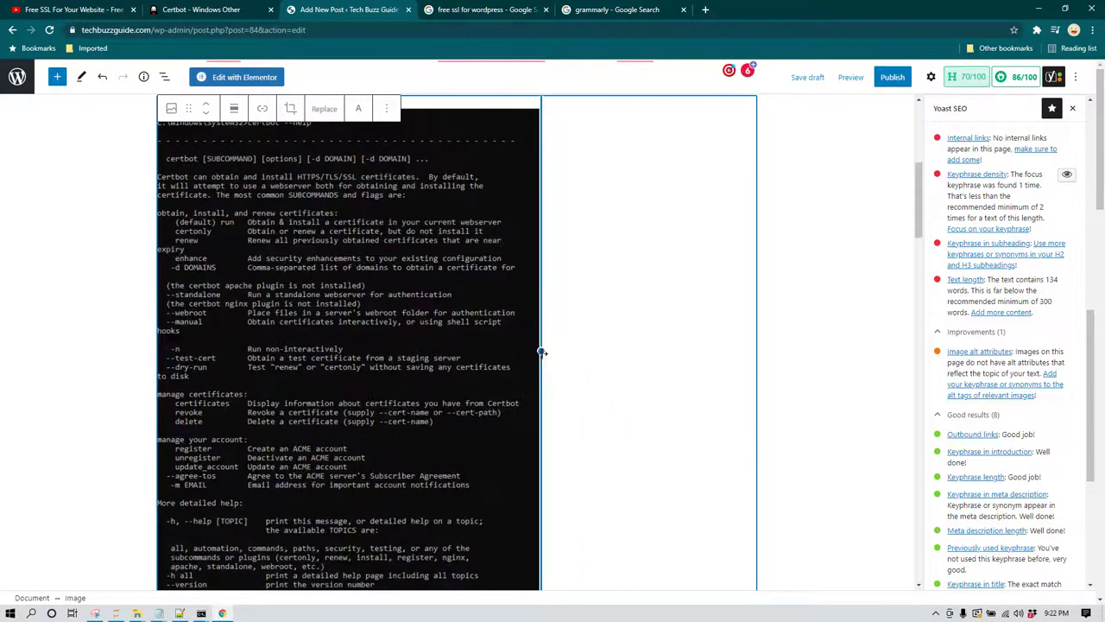
left_click(784, 351)
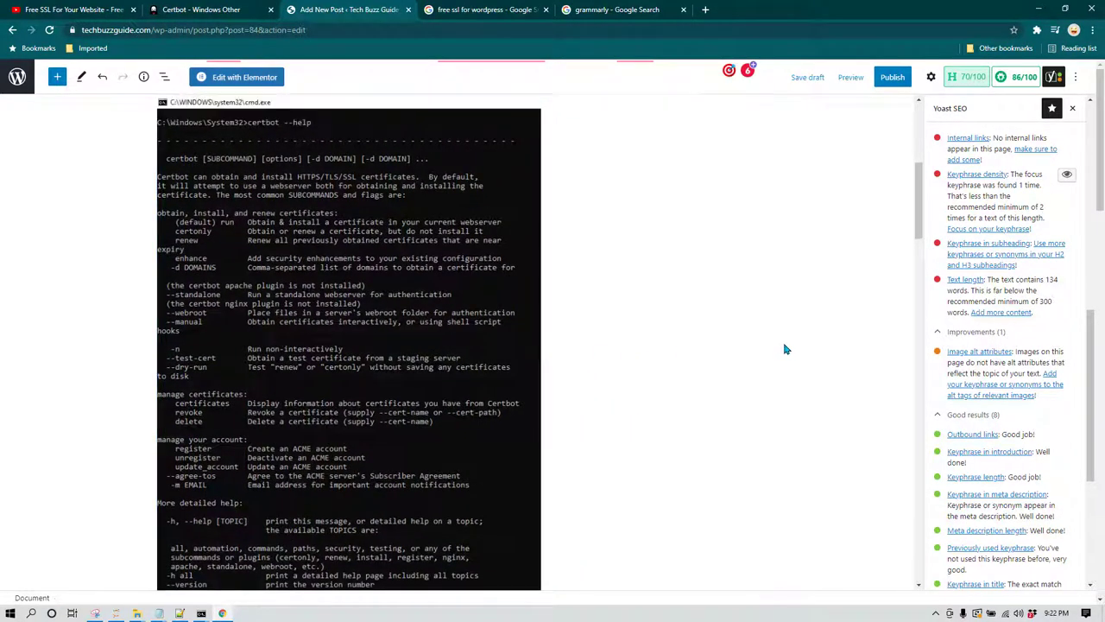
left_click(400, 324)
scroll(400, 324, "up", 2)
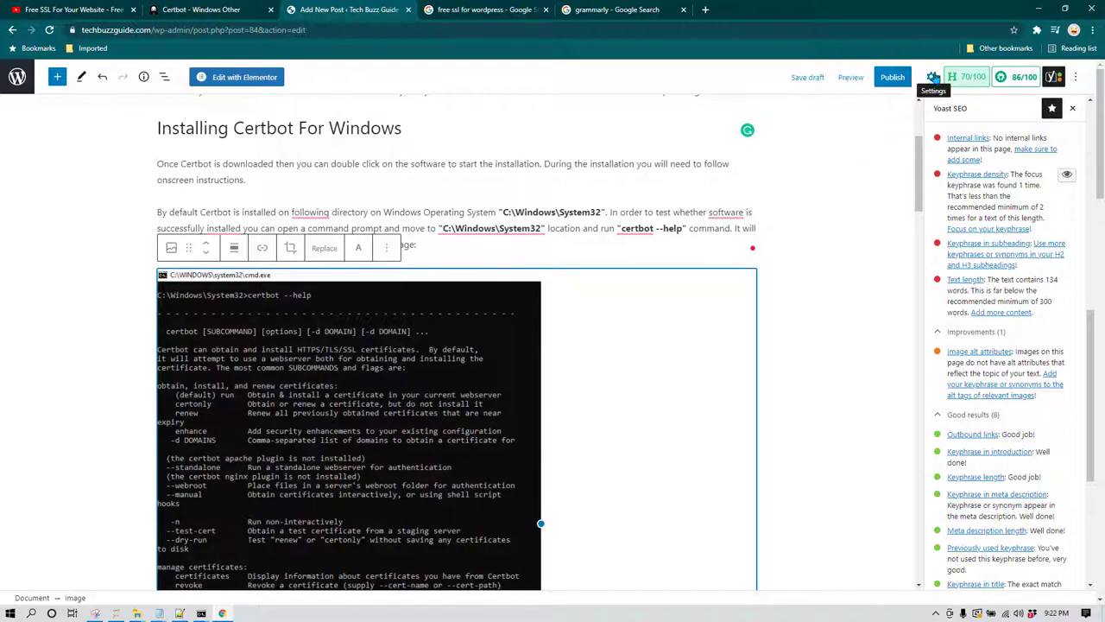
Set the alt text of the certbot --help screenshot to "Certbot Help Command" in the image block's settings
left_click(932, 79)
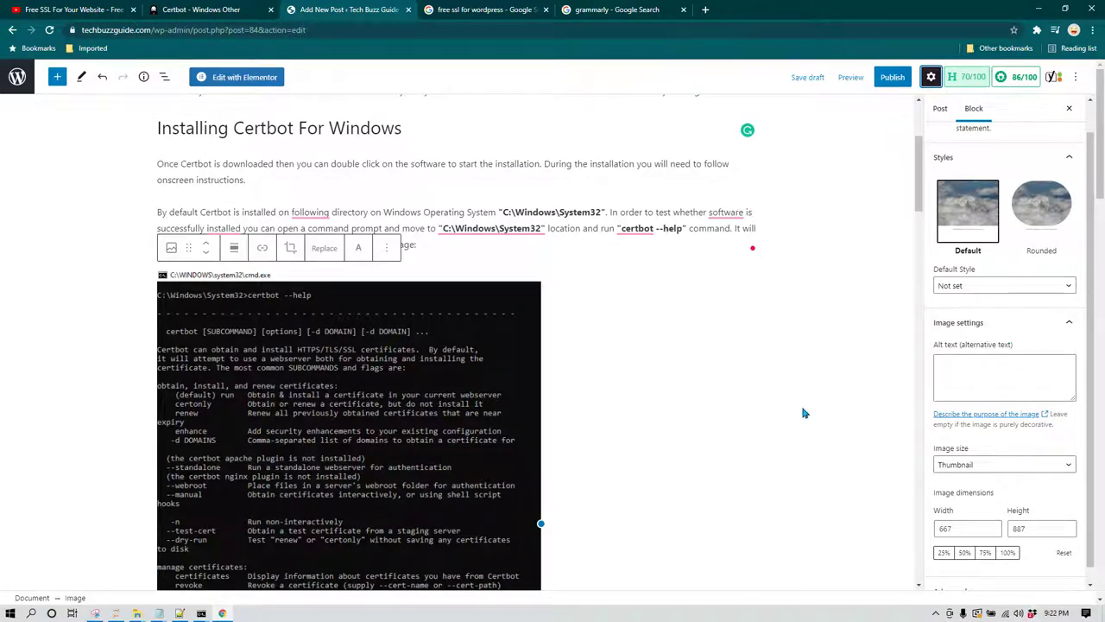
left_click(959, 377)
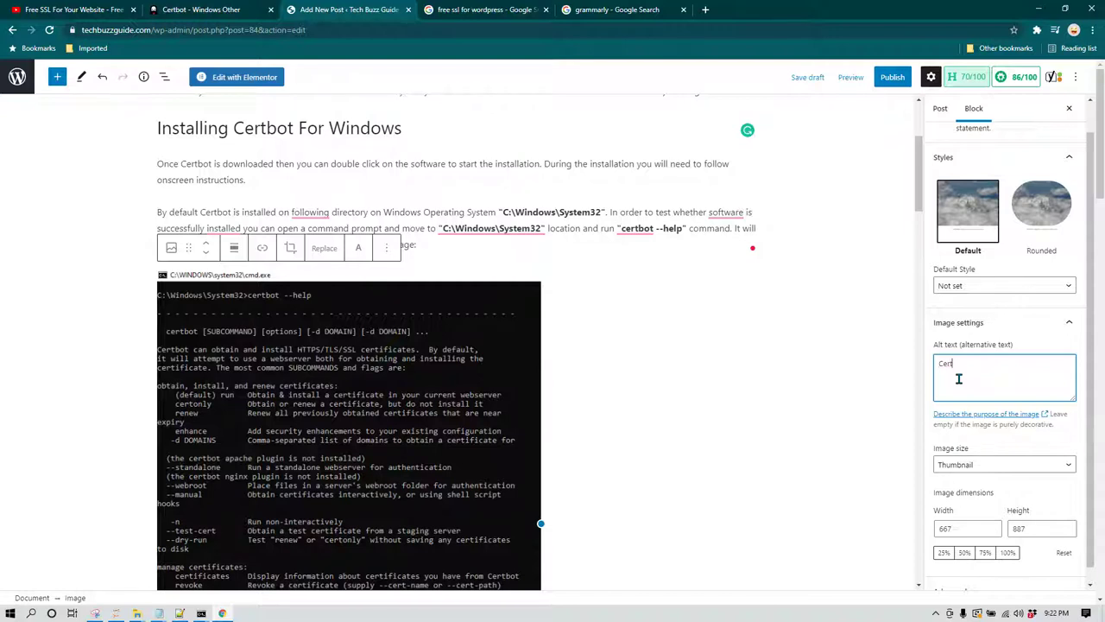
type("Certbot Help Command")
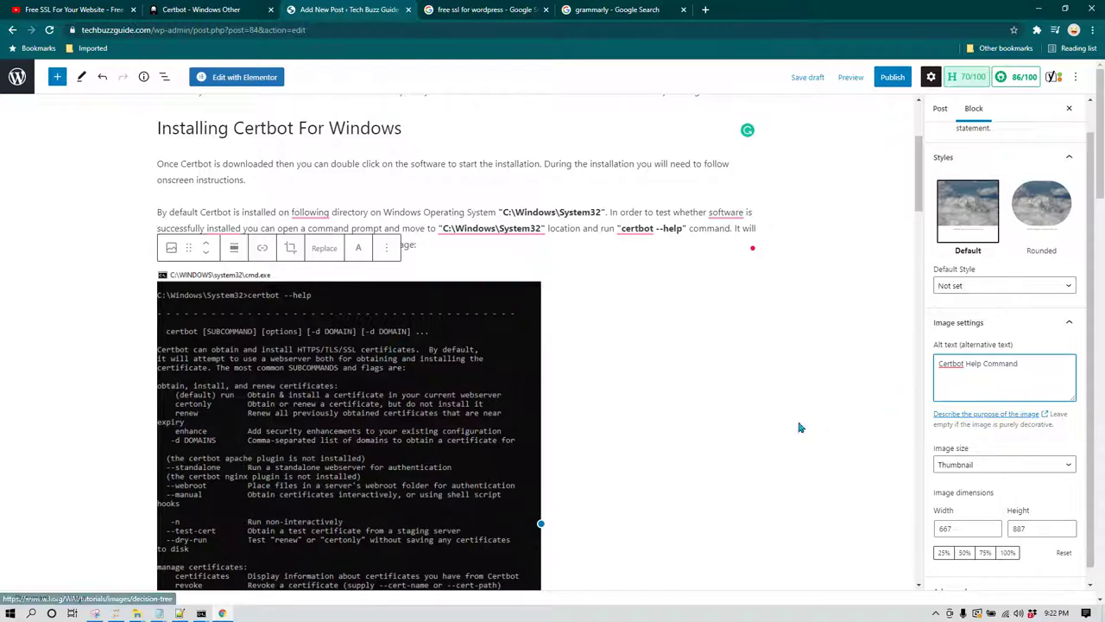
Review the Yoast SEO analysis below the post, especially its problems and improvements, and return to the introduction
scroll(661, 365, "down", 2)
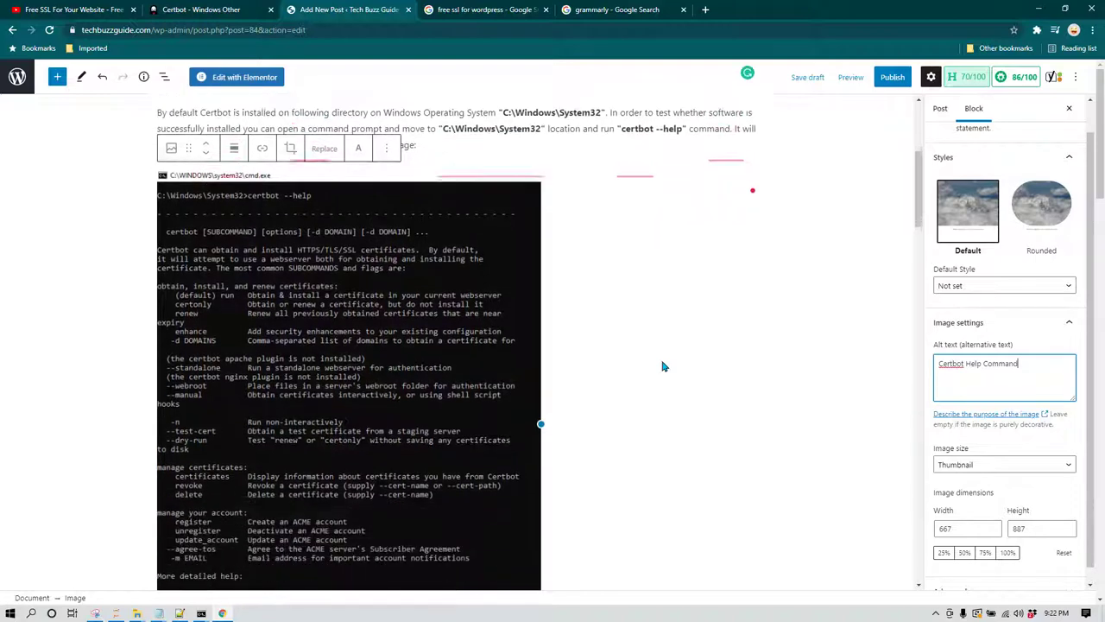
scroll(661, 365, "down", 6)
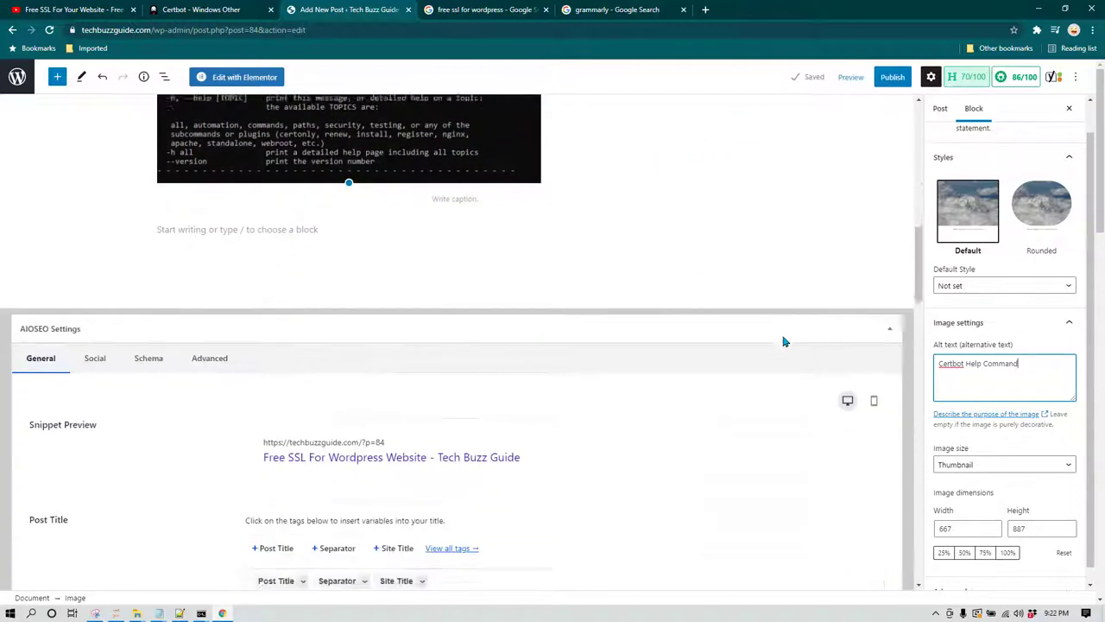
scroll(785, 342, "down", 8)
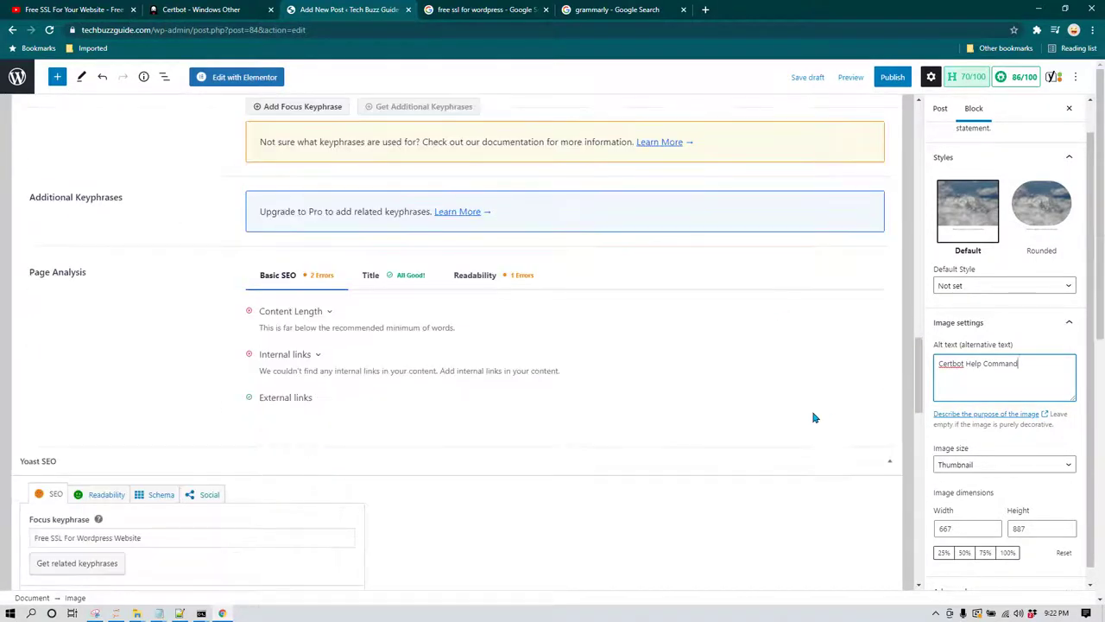
scroll(723, 511, "down", 4)
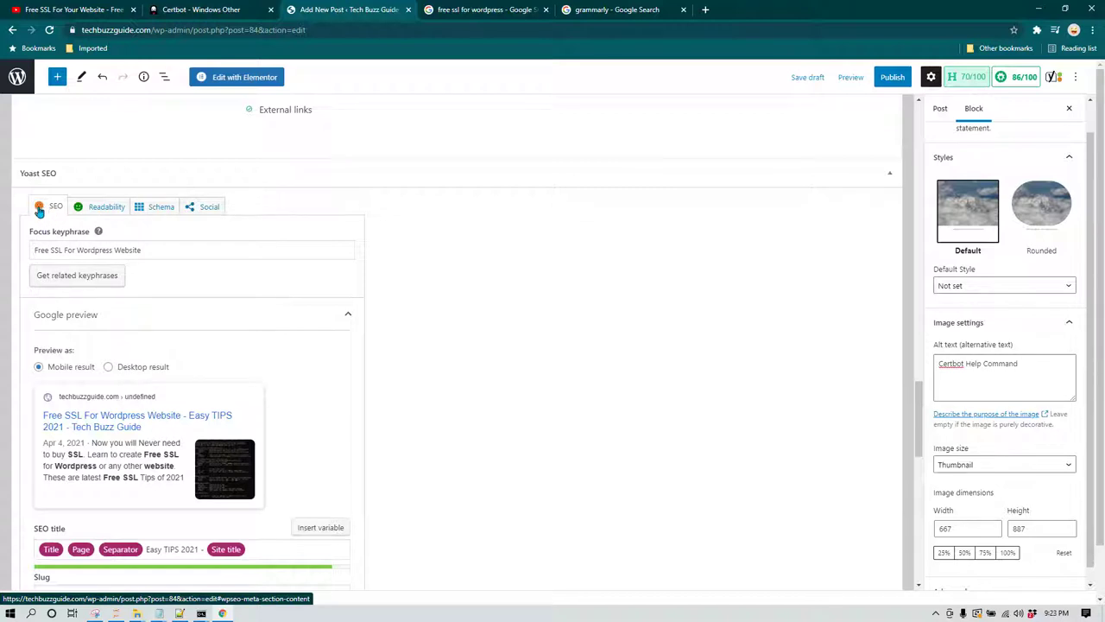
scroll(44, 164, "down", 2)
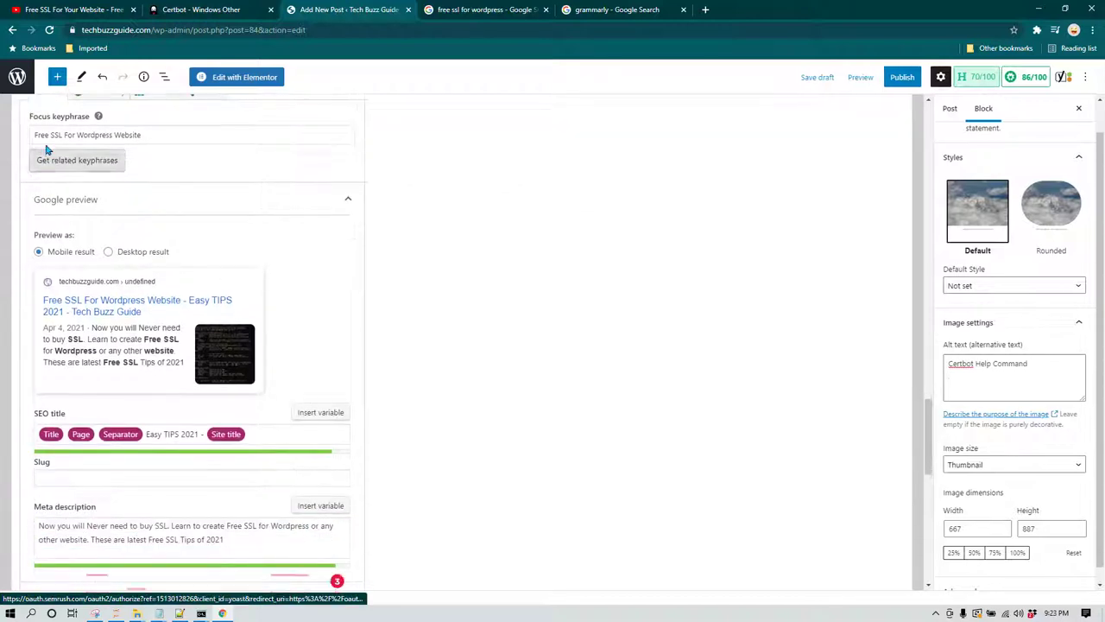
scroll(54, 201, "up", 2)
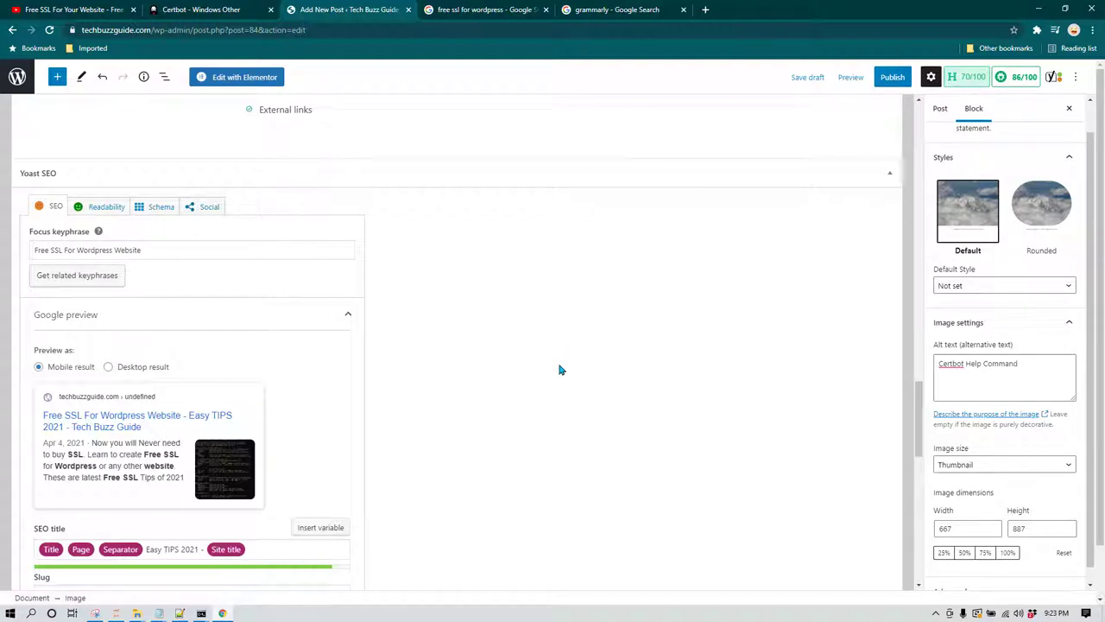
scroll(558, 369, "down", 5)
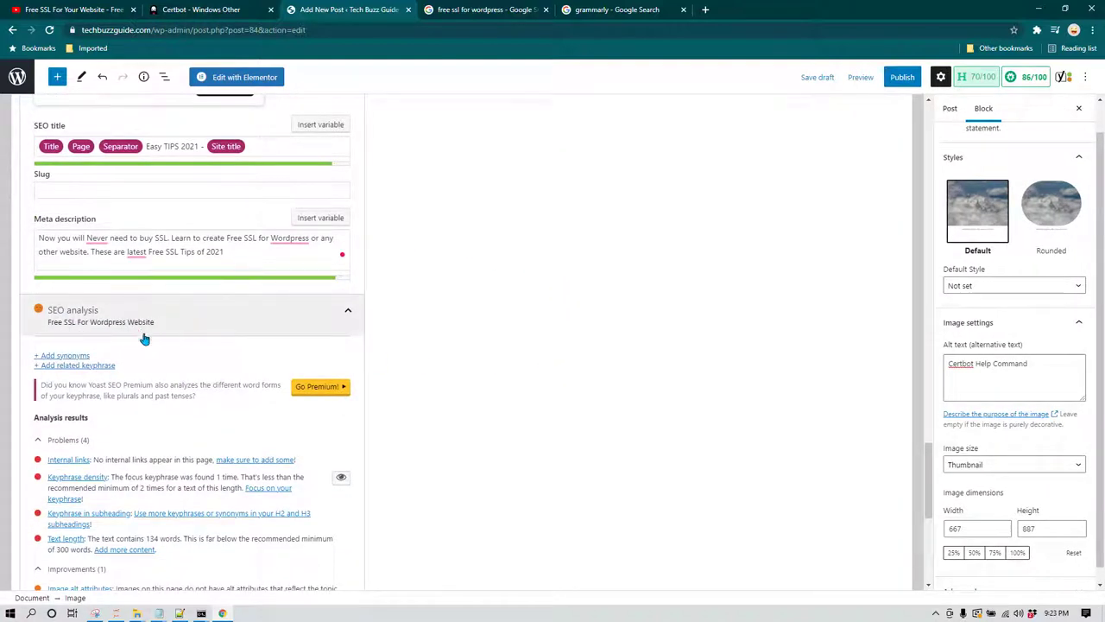
scroll(143, 336, "down", 2)
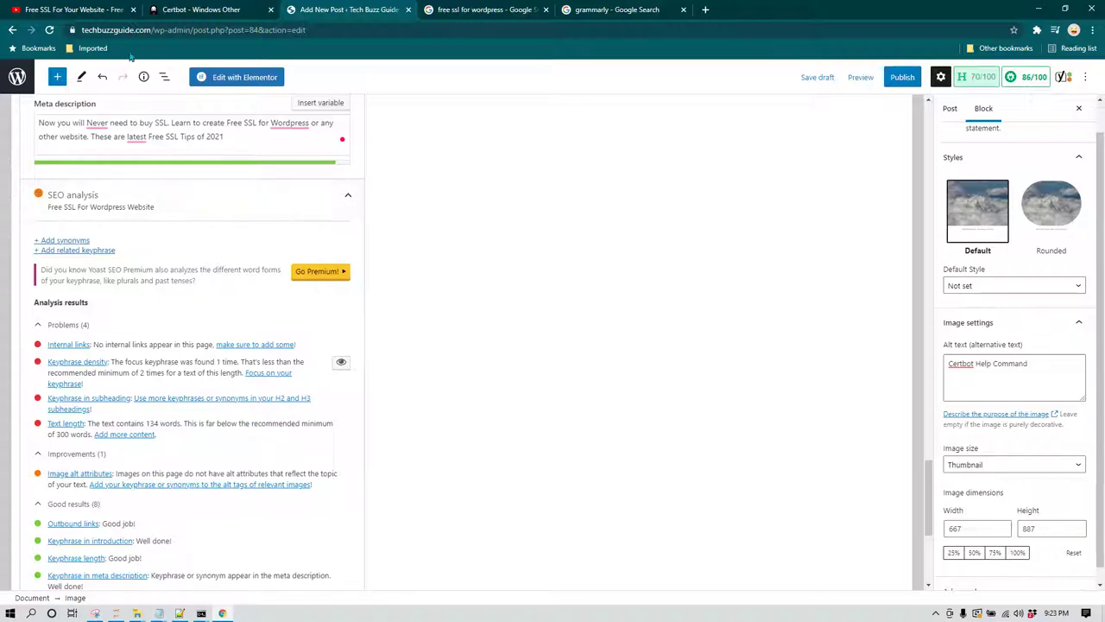
scroll(533, 368, "up", 10)
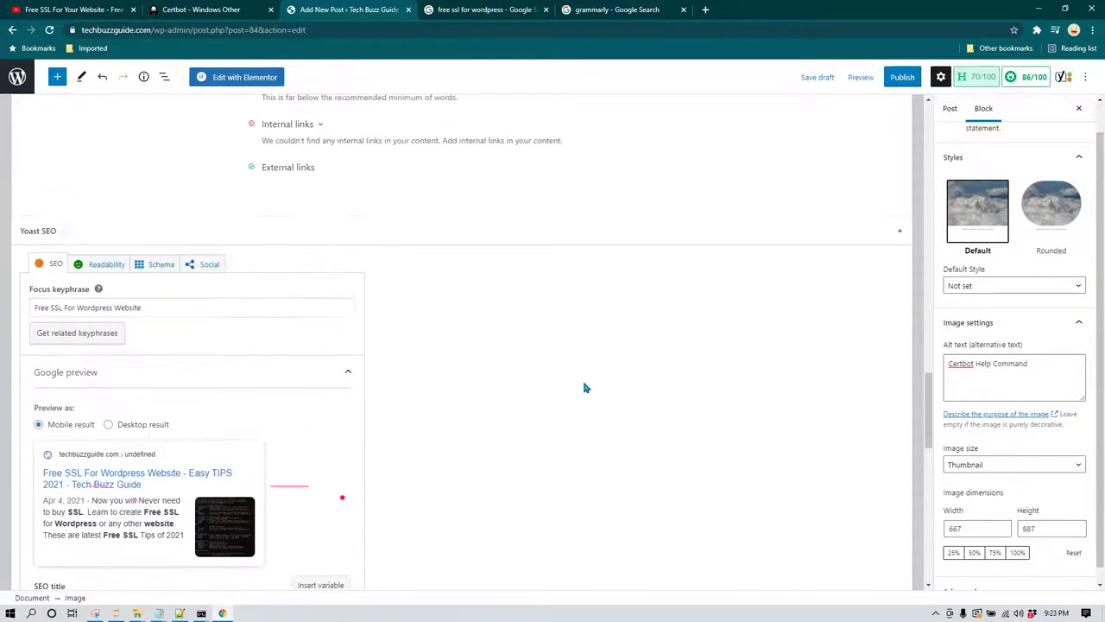
scroll(586, 386, "up", 15)
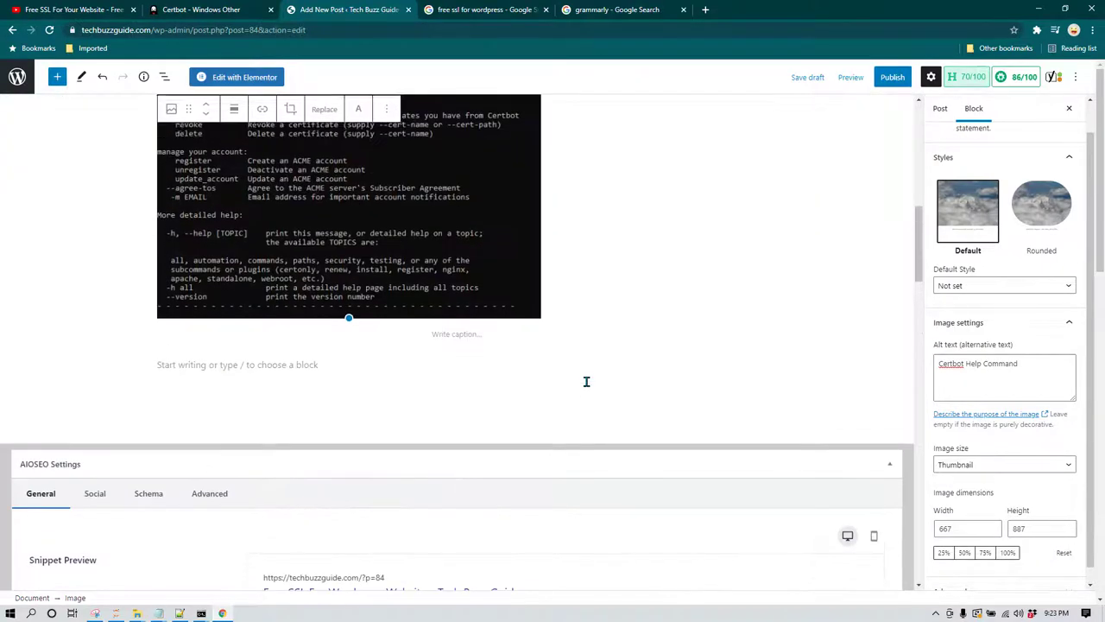
scroll(516, 391, "up", 5)
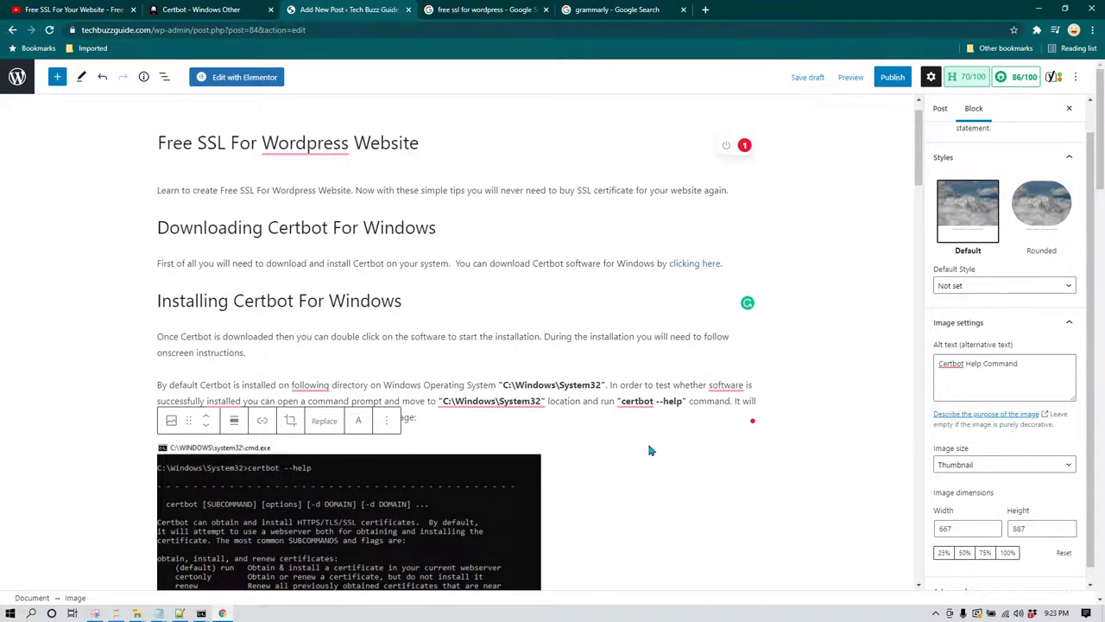
scroll(651, 450, "down", 1)
scroll(651, 450, "up", 2)
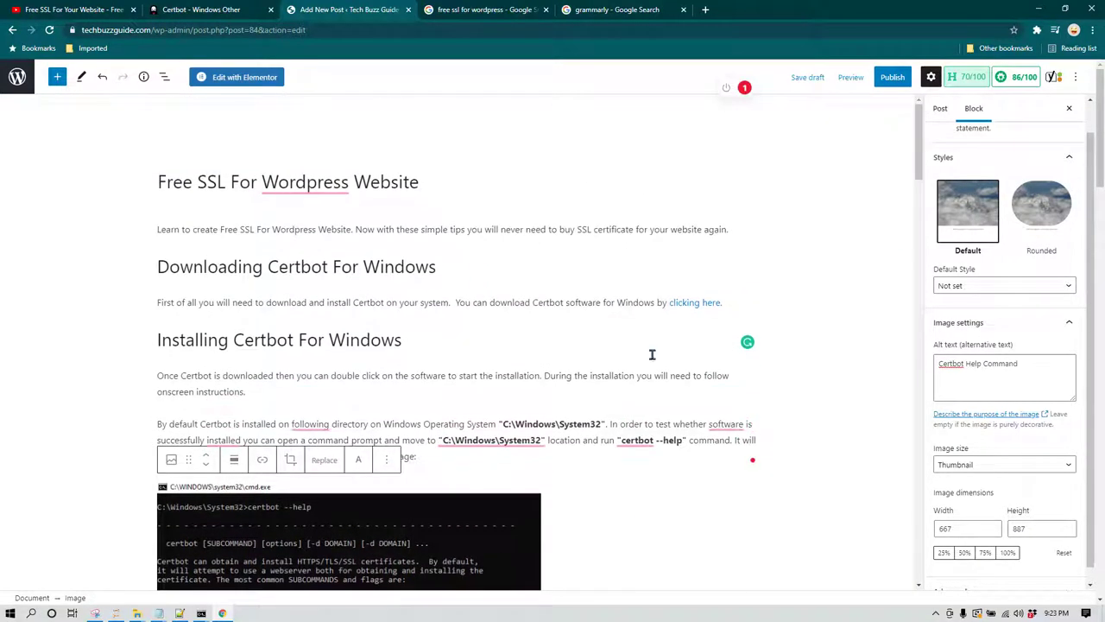
left_click(741, 227)
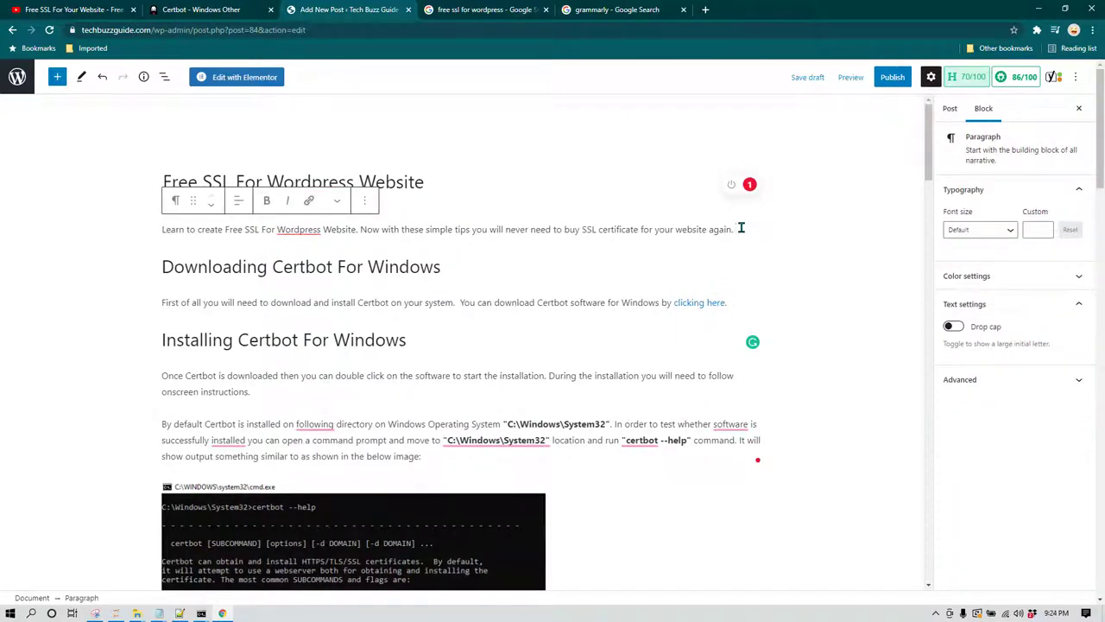
type("For more tips you can read ar")
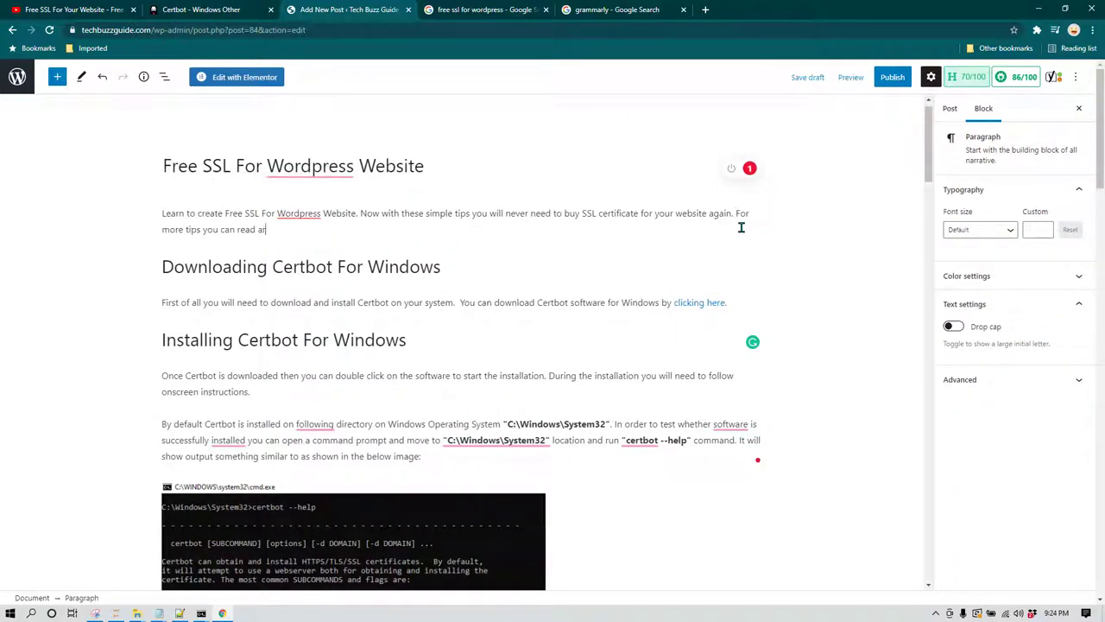
type("tic")
key("BackSpace")
key("BackSpace")
key("BackSpace")
key("BackSpace")
key("BackSpace")
key("BackSpace")
key("BackSpace")
key("BackSpace")
key("BackSpace")
key("BackSpace")
key("BackSpace")
key("BackSpace")
key("BackSpace")
key("BackSpace")
key("BackSpace")
key("BackSpace")
key("BackSpace")
key("BackSpace")
key("BackSpace")
key("BackSpace")
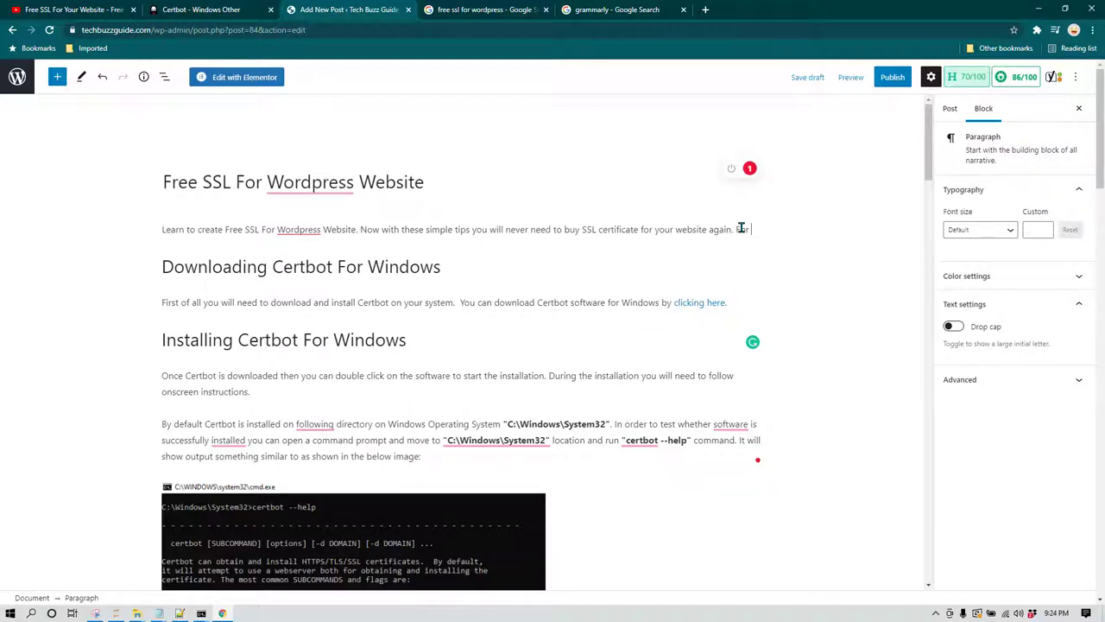
key("BackSpace")
key("BackSpace")
key("BackSpace")
key("BackSpace")
Append "You can read more articles here." to the introductory paragraph and link "articles here." to /blogs, opening in a new tab
type("You can read more articles here.")
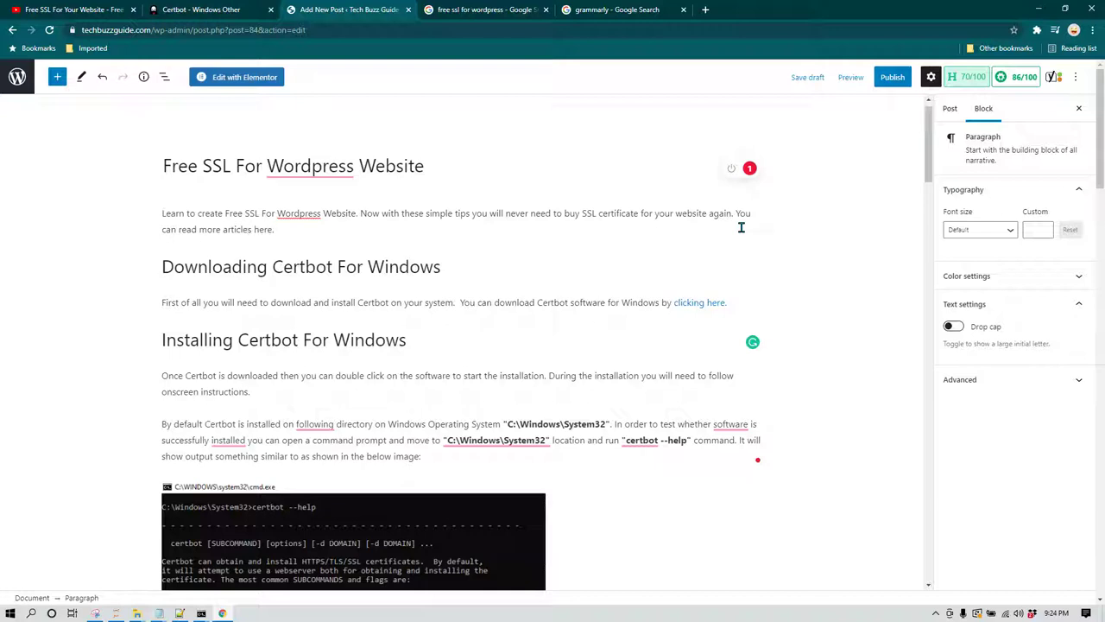
key("ctrl+shift+Left")
key("ctrl+shift+Left")
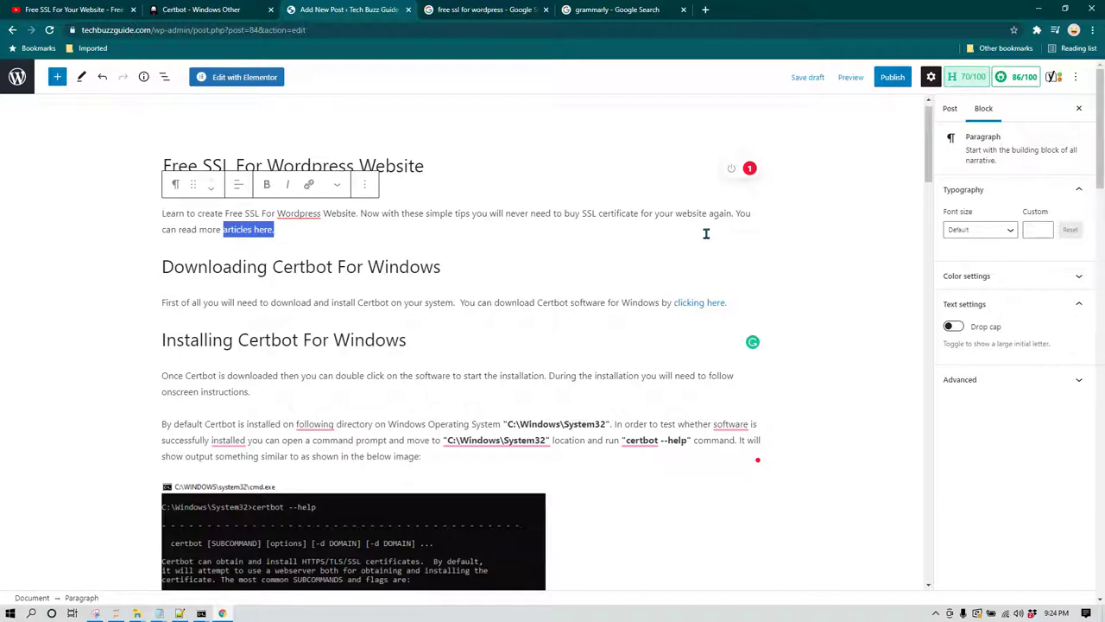
left_click(308, 185)
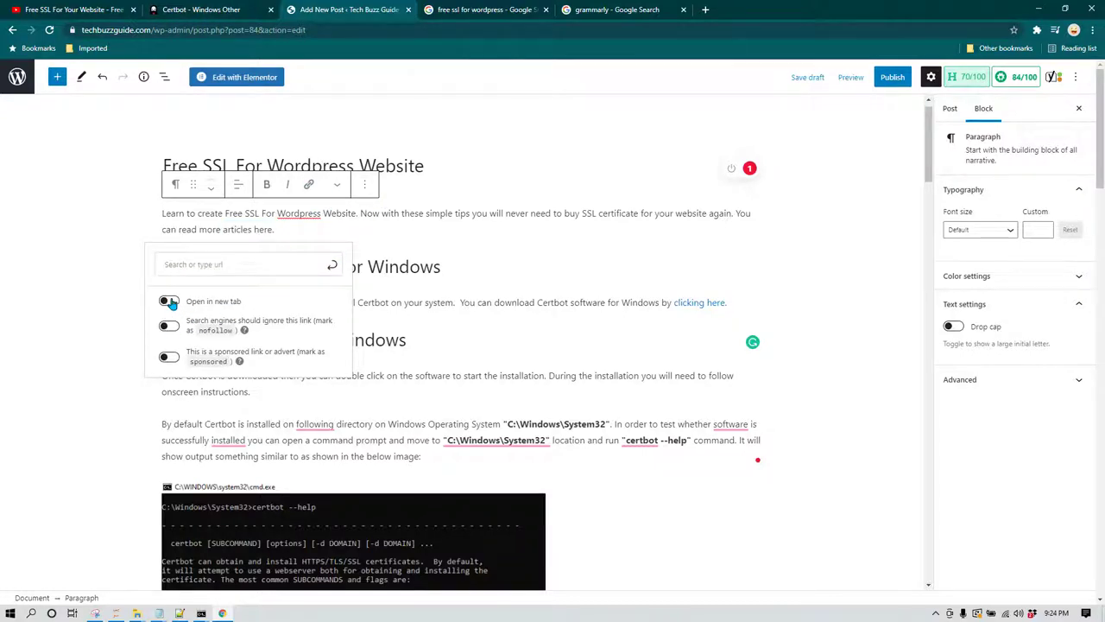
left_click(168, 300)
left_click(216, 267)
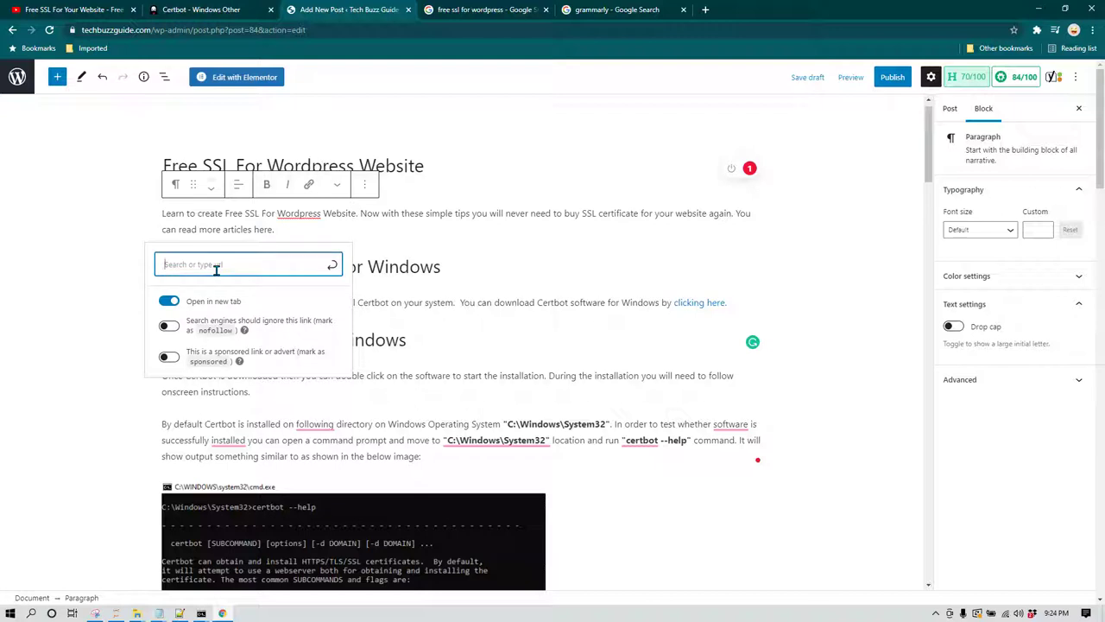
type("/blogs")
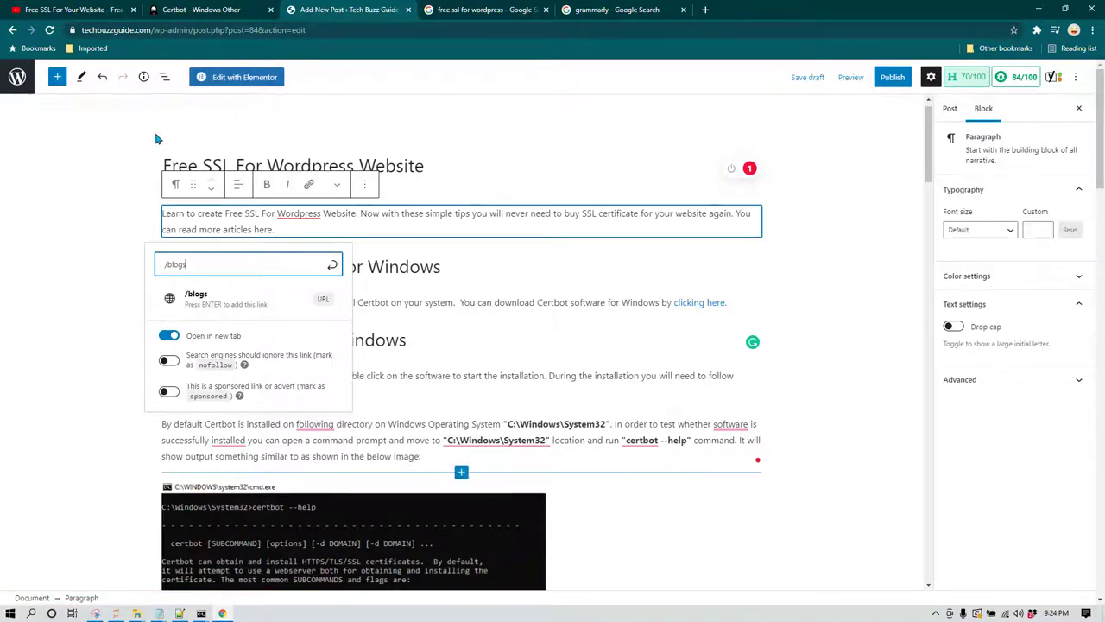
left_click(332, 264)
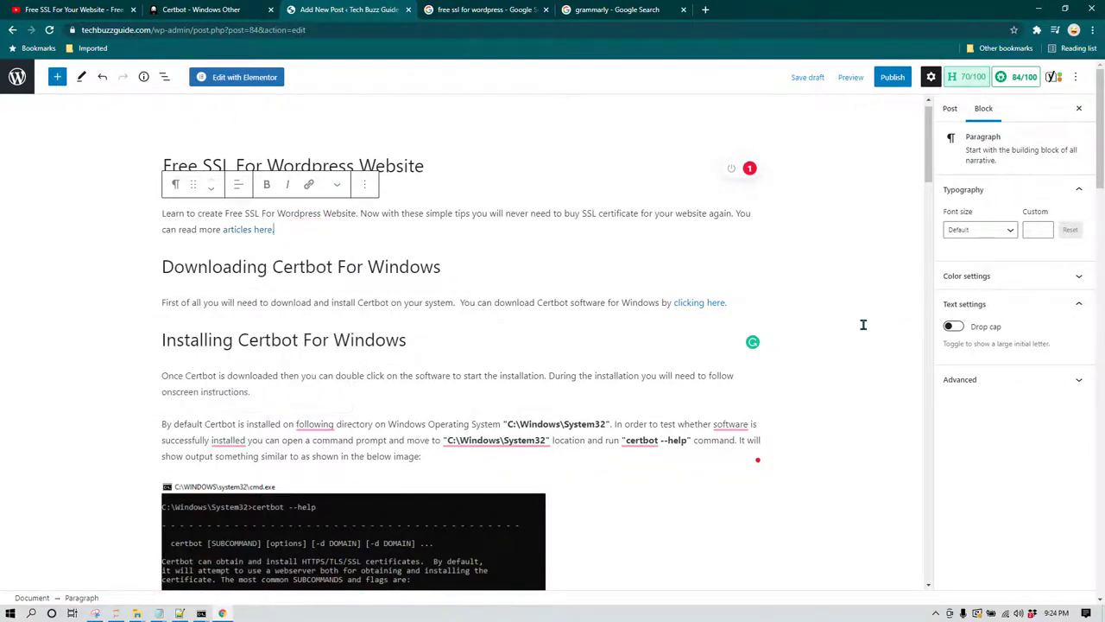
Extend the "Downloading Certbot For Windows" heading with " - Free SSL For Wordpress Website", copied from the post title
scroll(765, 337, "down", 20)
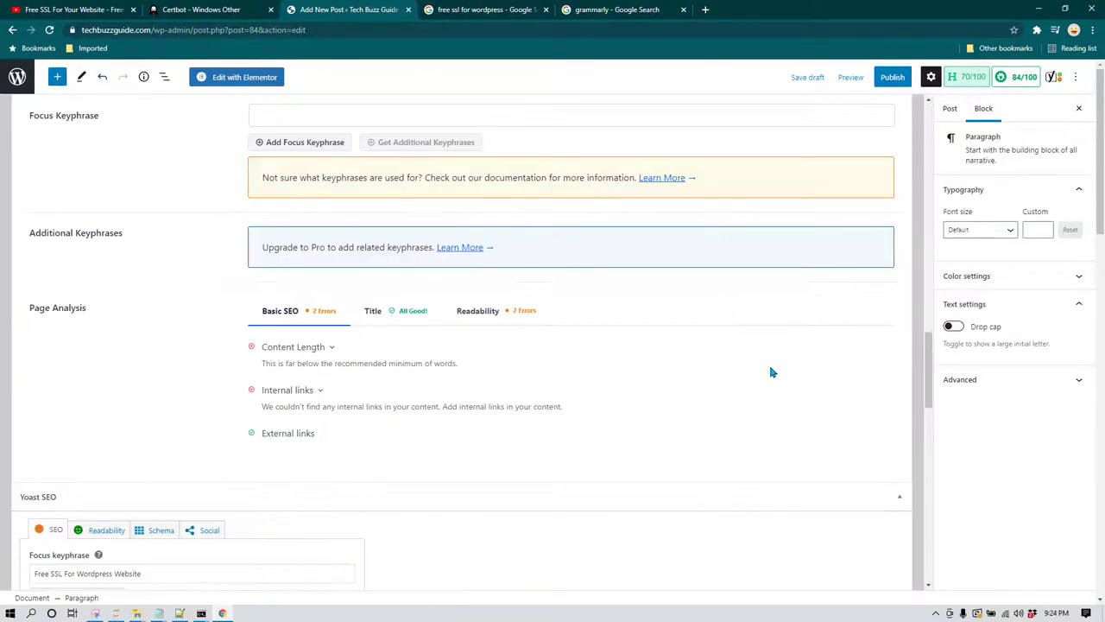
scroll(435, 377, "down", 5)
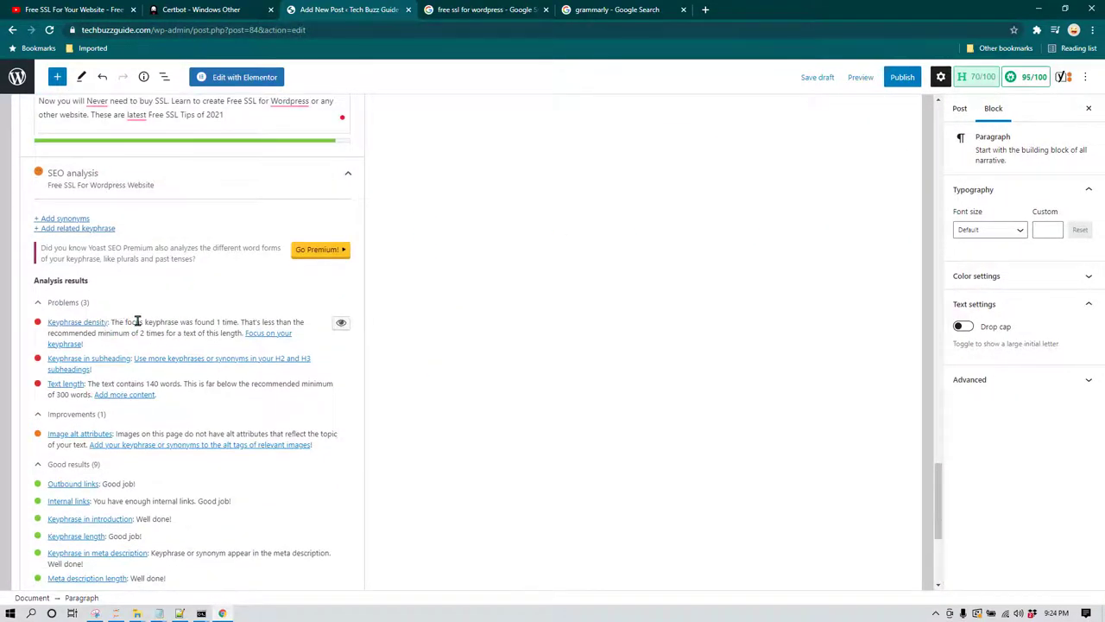
scroll(95, 492, "down", 1)
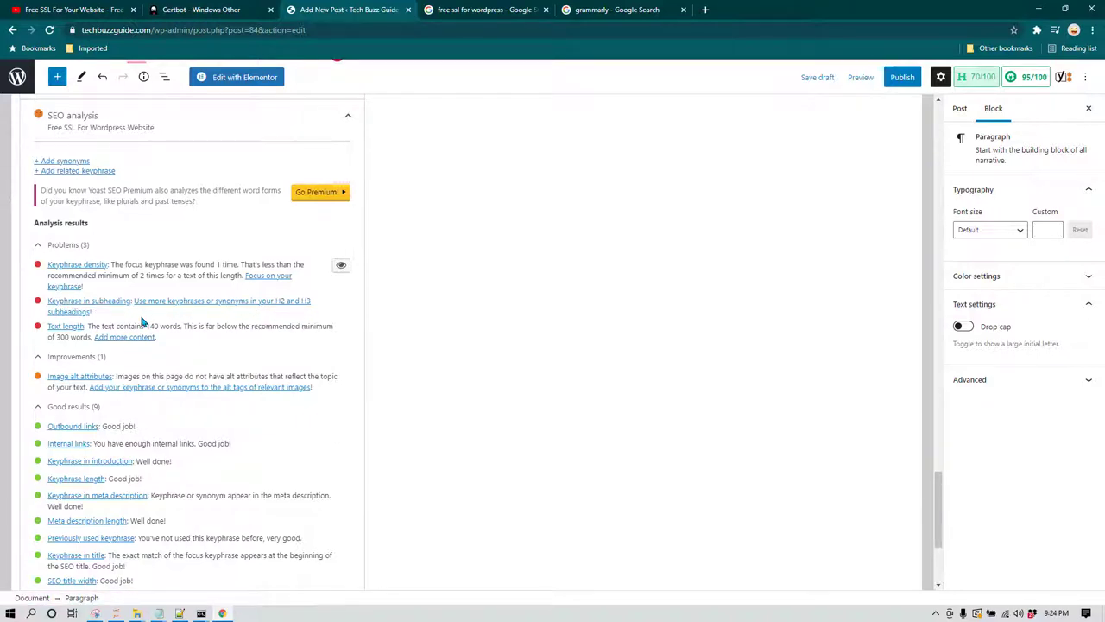
scroll(547, 380, "up", 15)
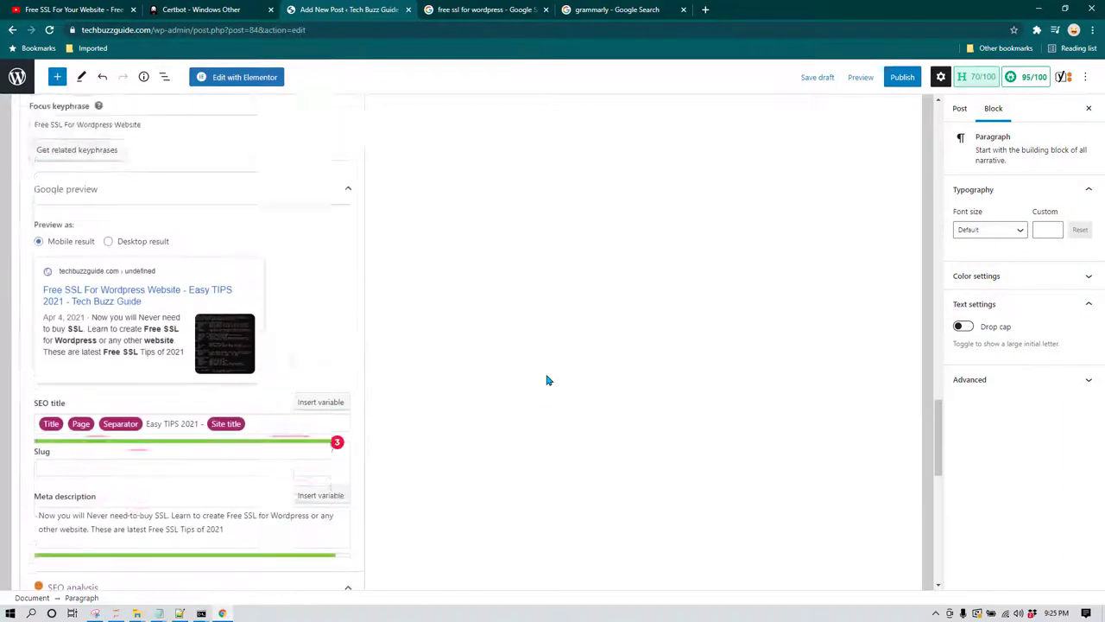
scroll(547, 380, "up", 15)
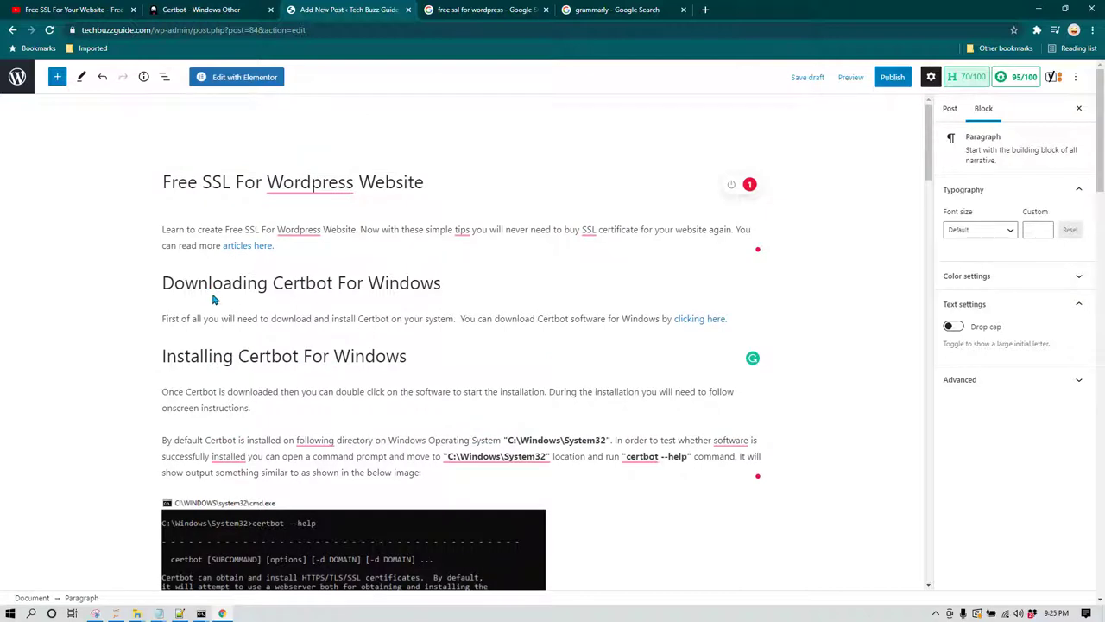
double_click(191, 285)
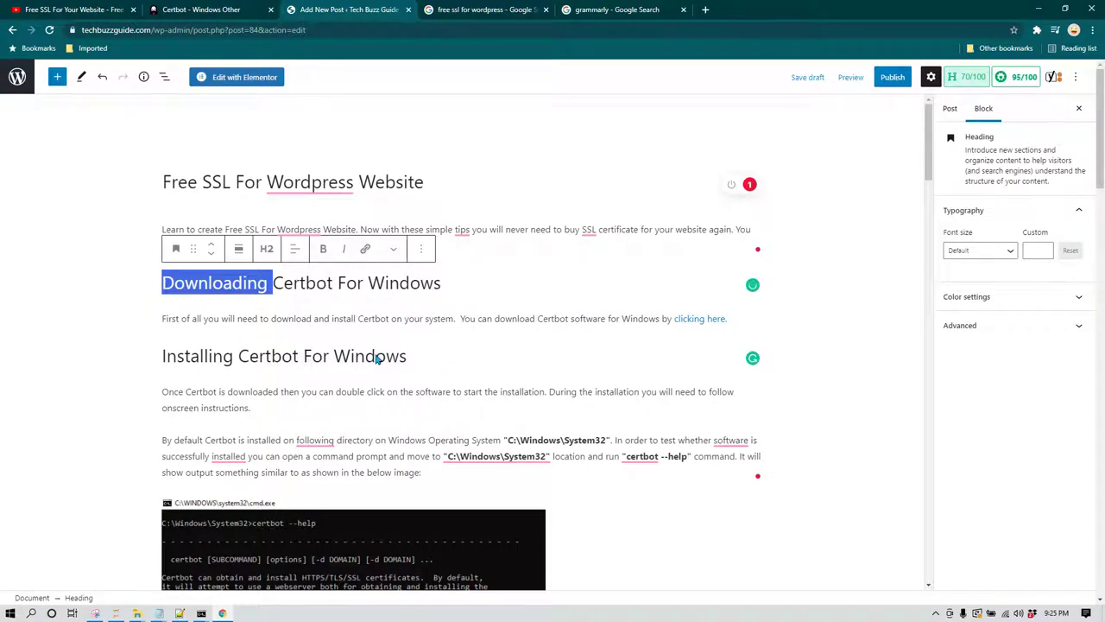
double_click(216, 182)
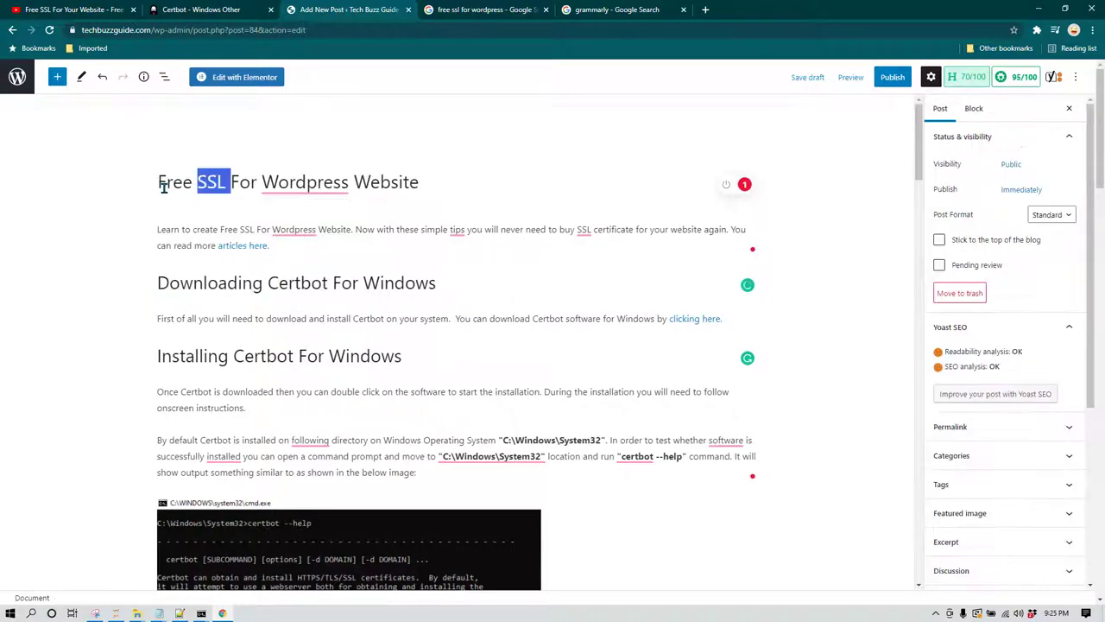
mouse_move(317, 183)
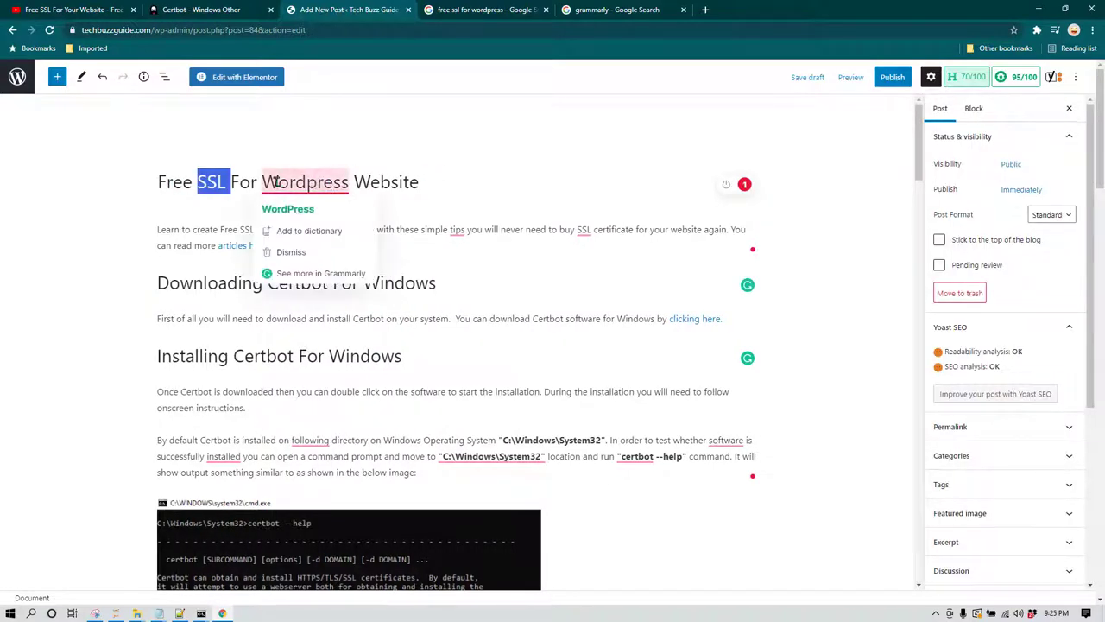
triple_click(274, 182)
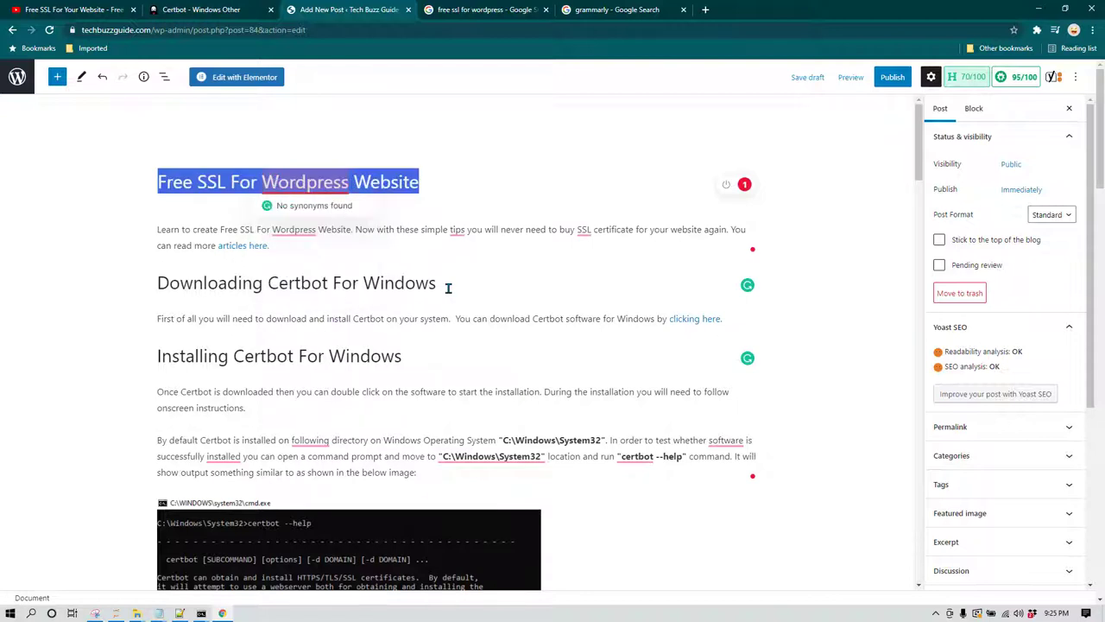
left_click(390, 287)
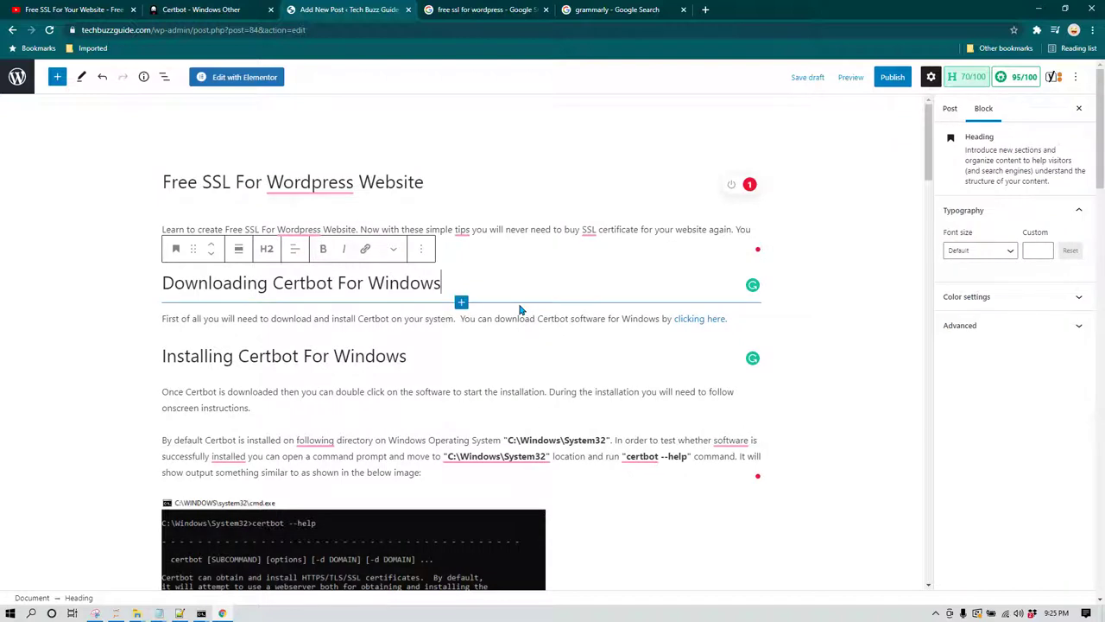
type("-")
type("Free SSL For Wordpress Website")
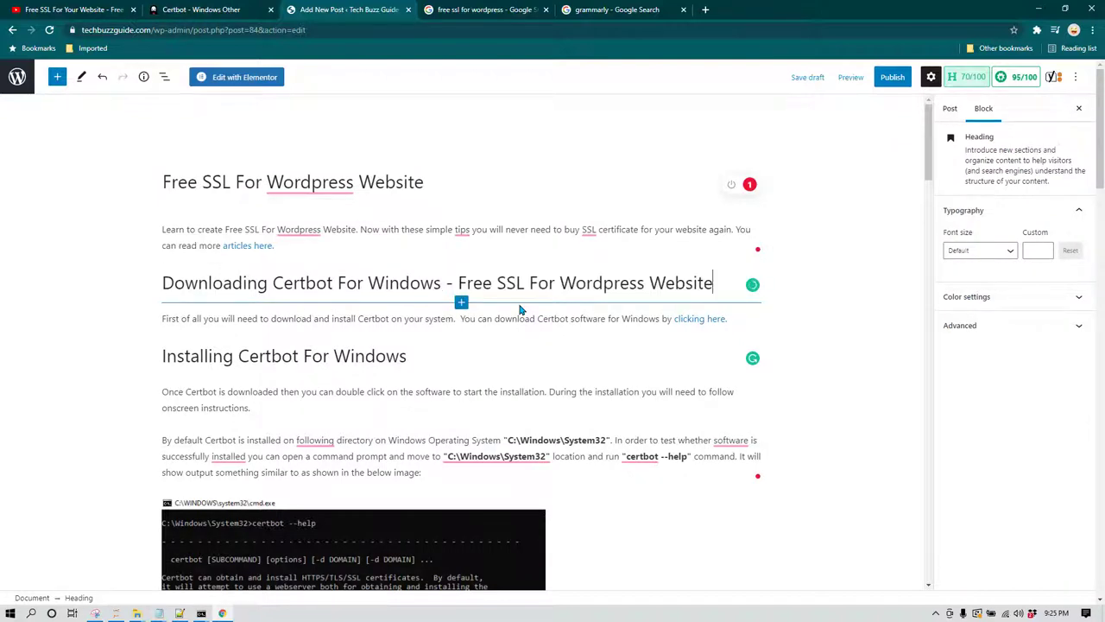
Append " - Free SSL For Wordpress Website" to the "Installing Certbot For Windows" heading
left_click(456, 358)
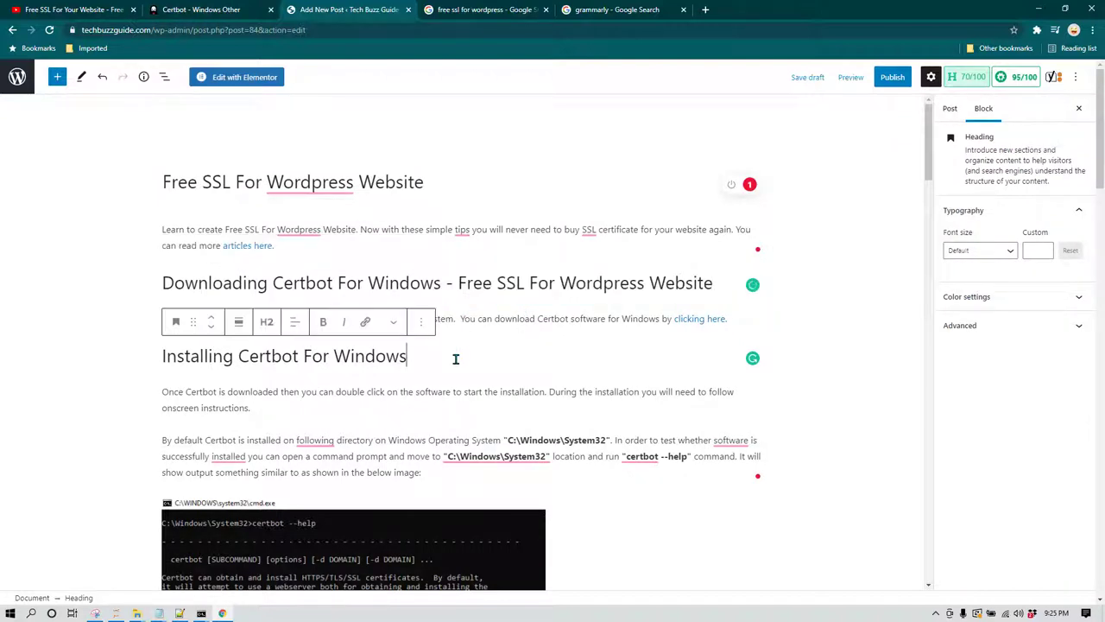
type("-")
type("Free SSL For Wordpress Website")
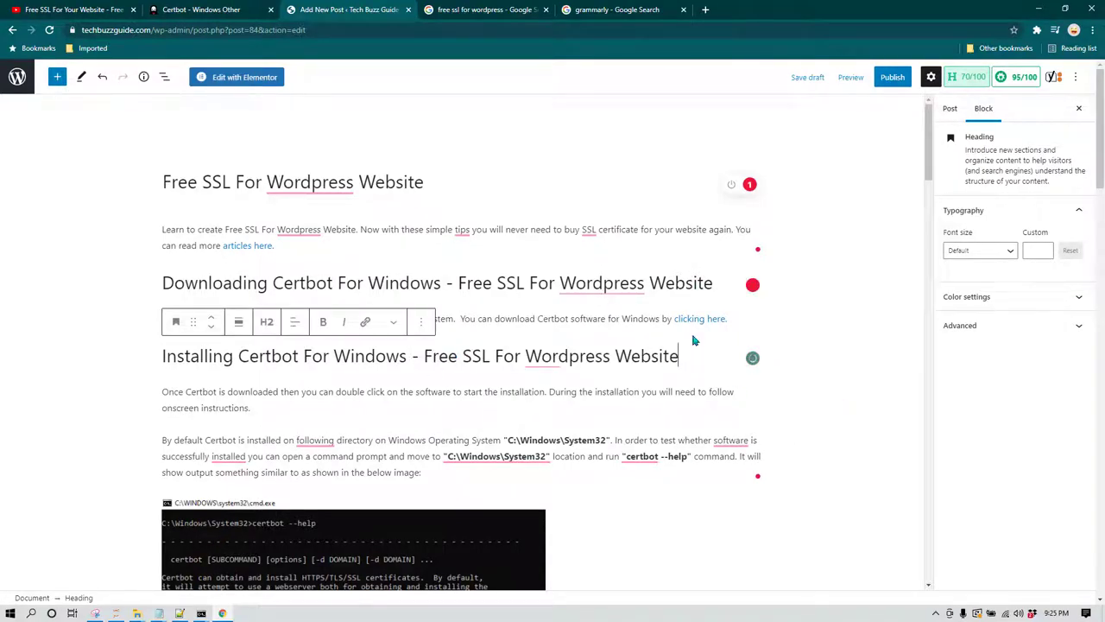
scroll(692, 340, "down", 8)
left_click(533, 328)
scroll(758, 358, "up", 4)
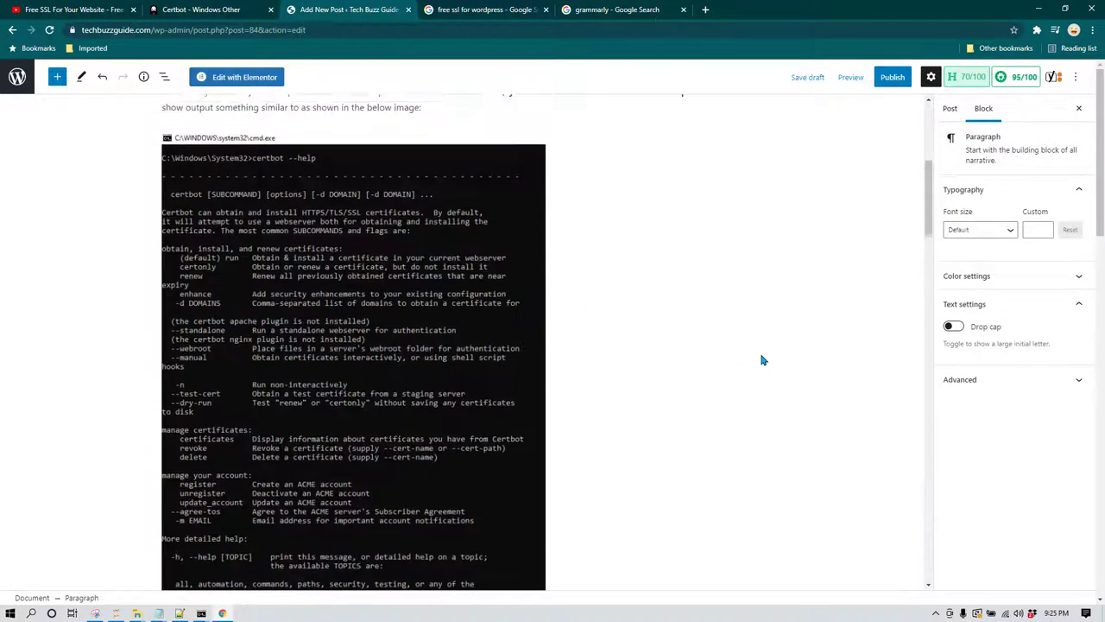
scroll(761, 359, "up", 5)
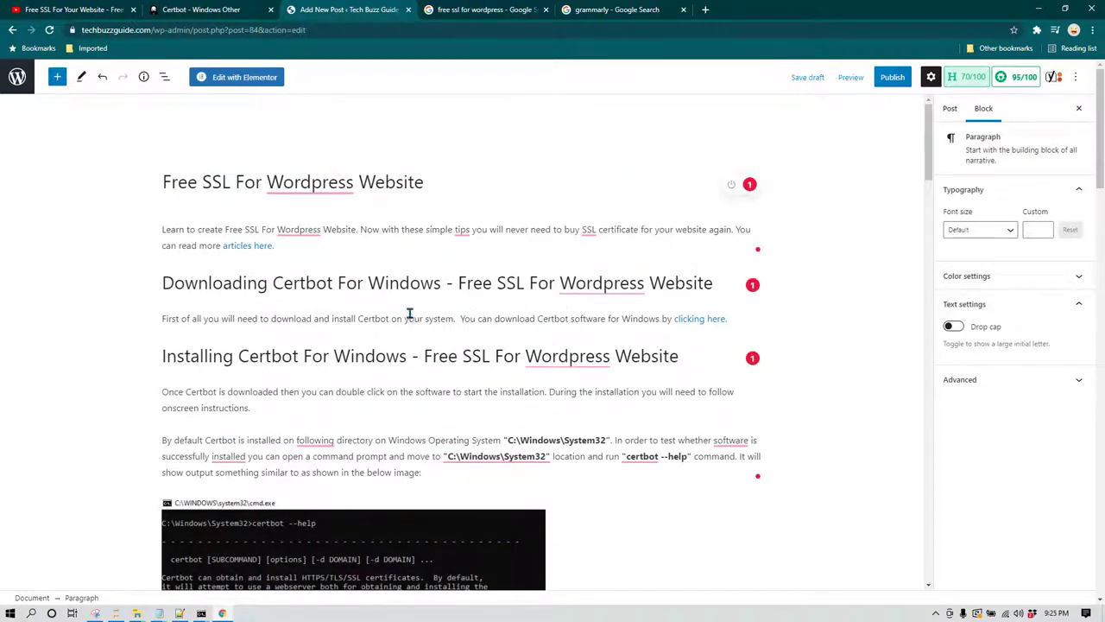
Review the problems in the Yoast SEO analysis, especially keyphrase density and keyphrase in subheading
scroll(796, 444, "down", 15)
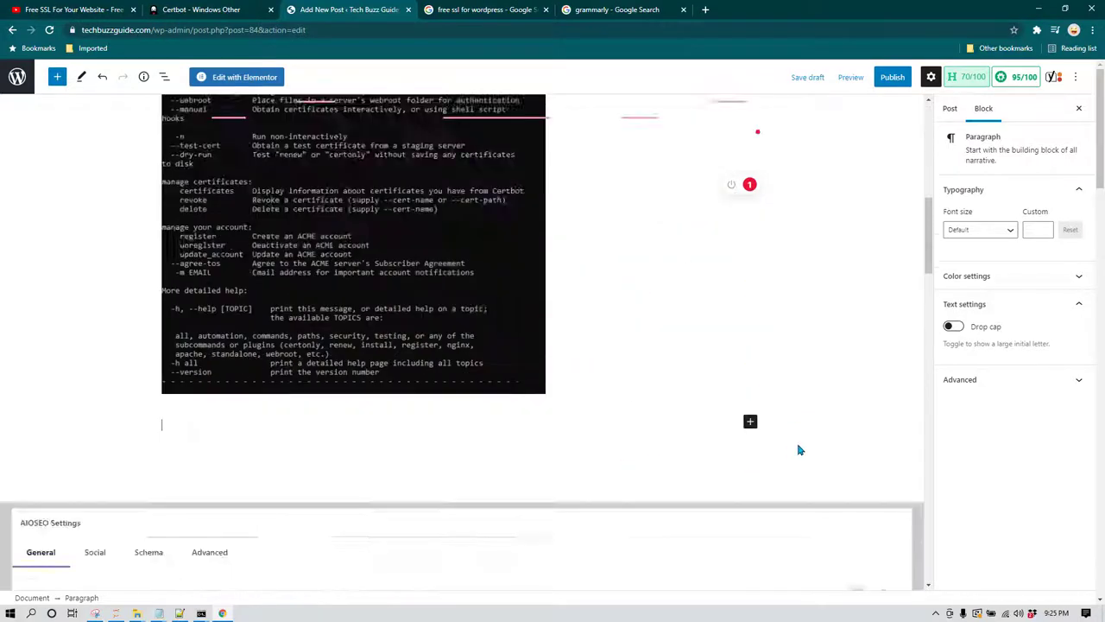
scroll(796, 442, "down", 10)
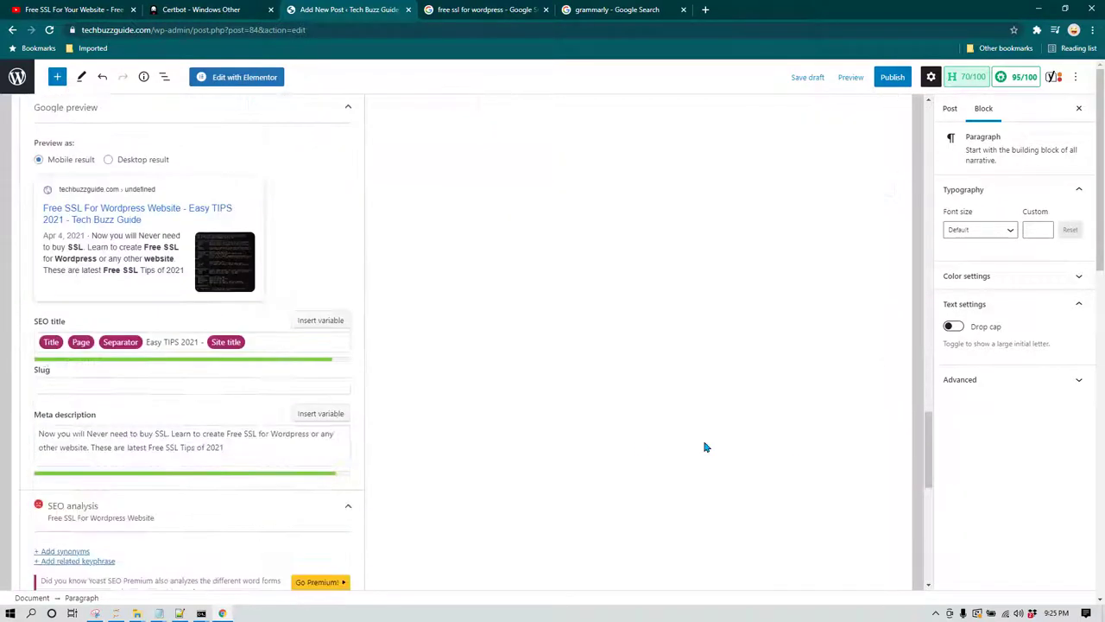
scroll(444, 427, "down", 2)
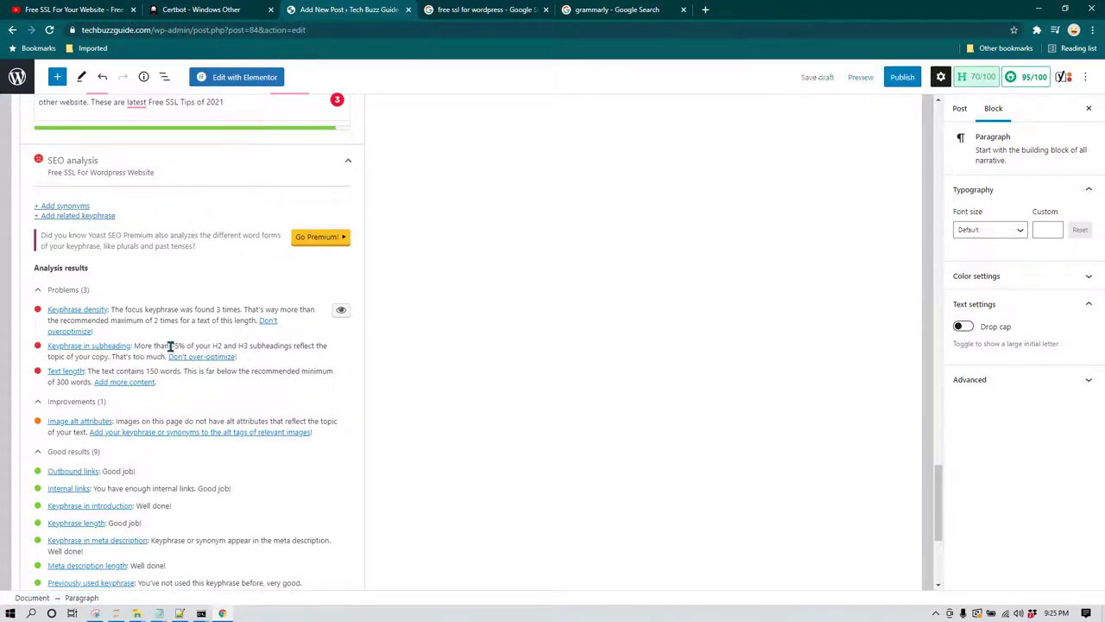
scroll(611, 454, "up", 1)
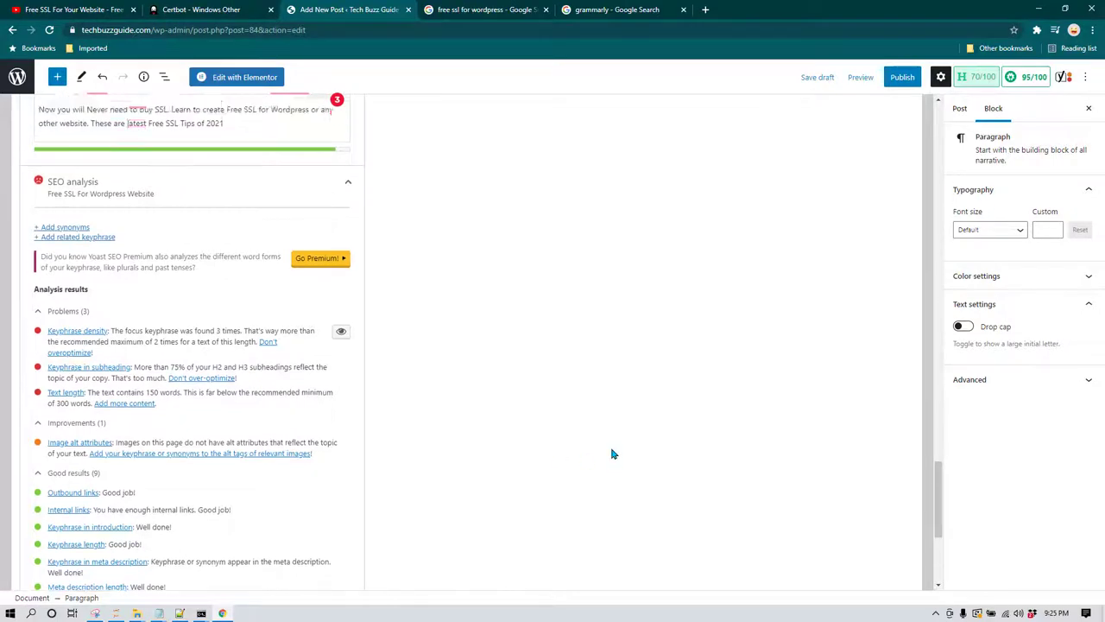
Remove " - Free SSL For Wordpress Website" from the end of the "Installing Certbot For Windows" heading
scroll(612, 453, "up", 15)
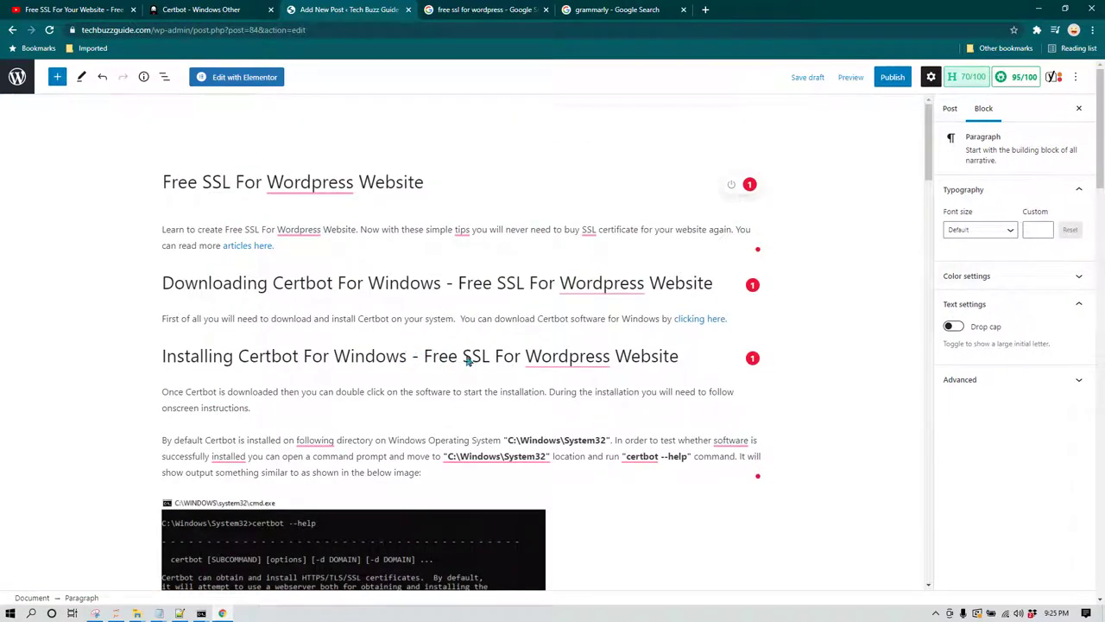
left_click_drag(412, 356, 687, 343)
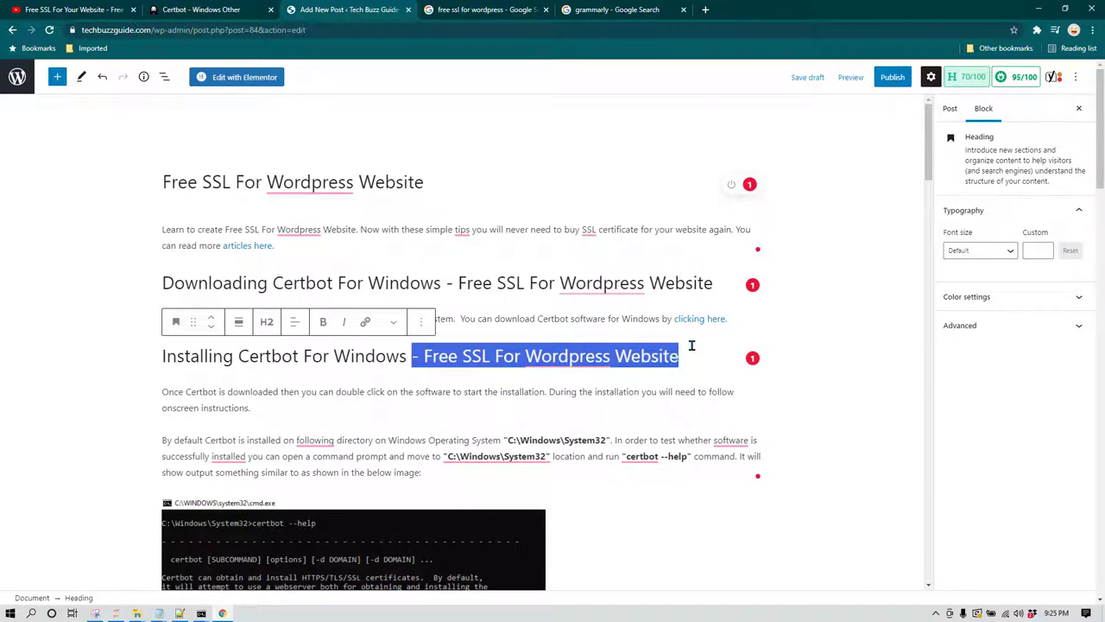
key("BackSpace")
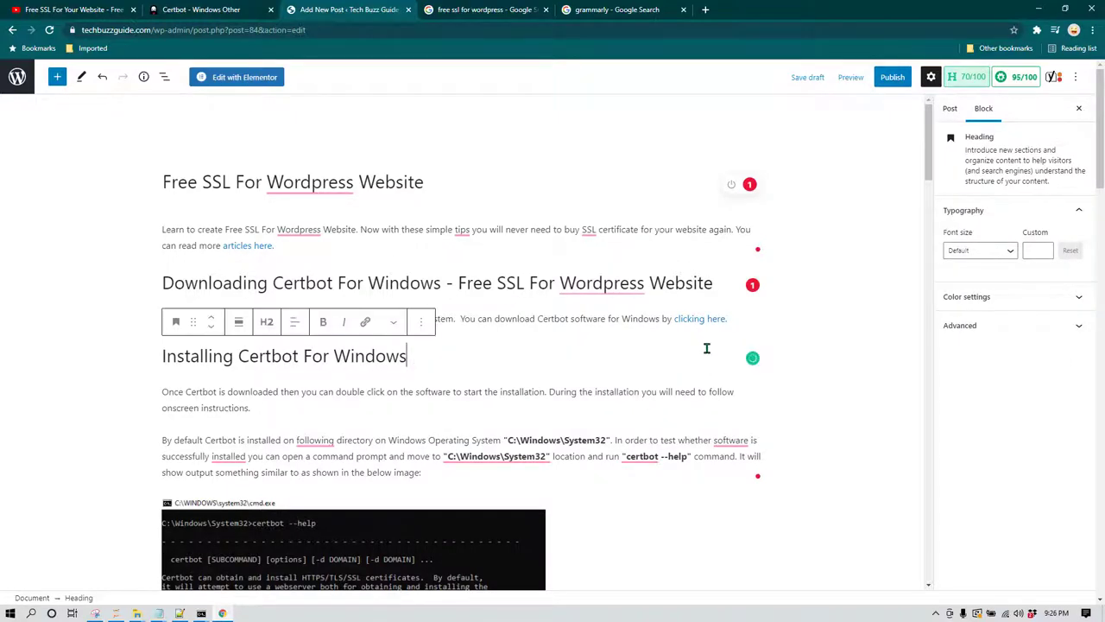
Recheck the Yoast SEO analysis, including the keyphrase in subheading result among its good results
scroll(699, 362, "down", 15)
scroll(464, 420, "up", 3)
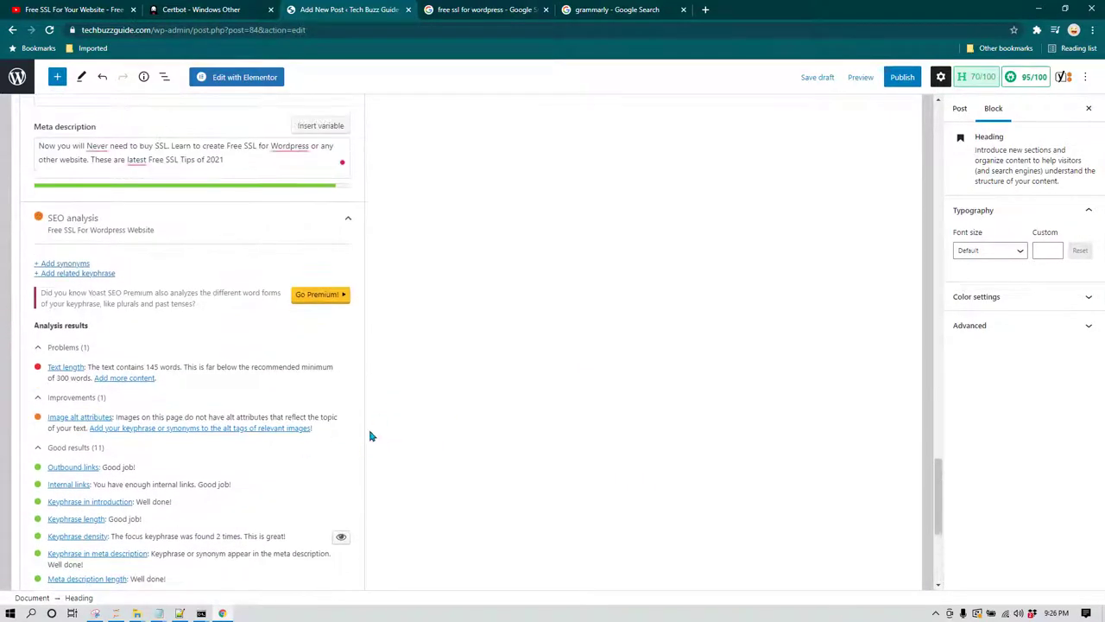
scroll(369, 437, "down", 2)
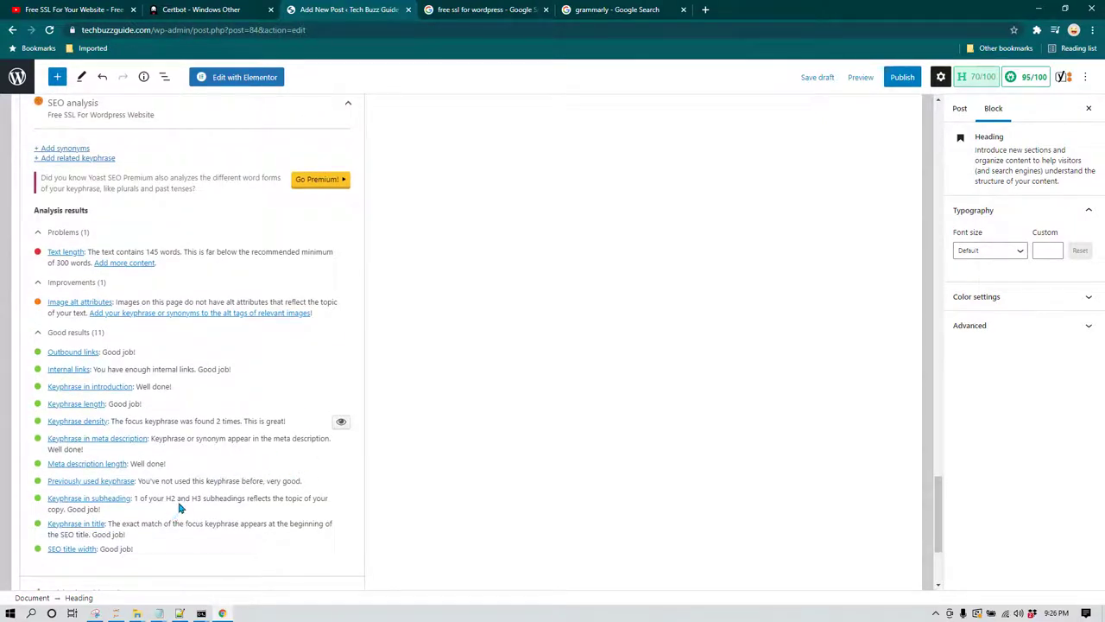
left_click_drag(136, 497, 260, 511)
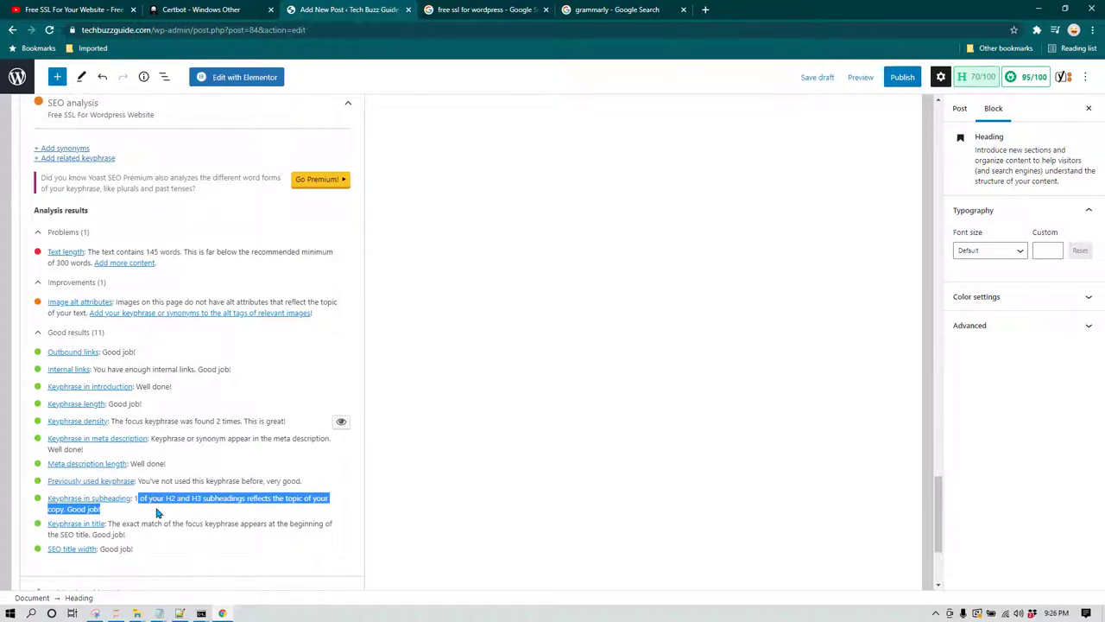
scroll(157, 513, "up", 2)
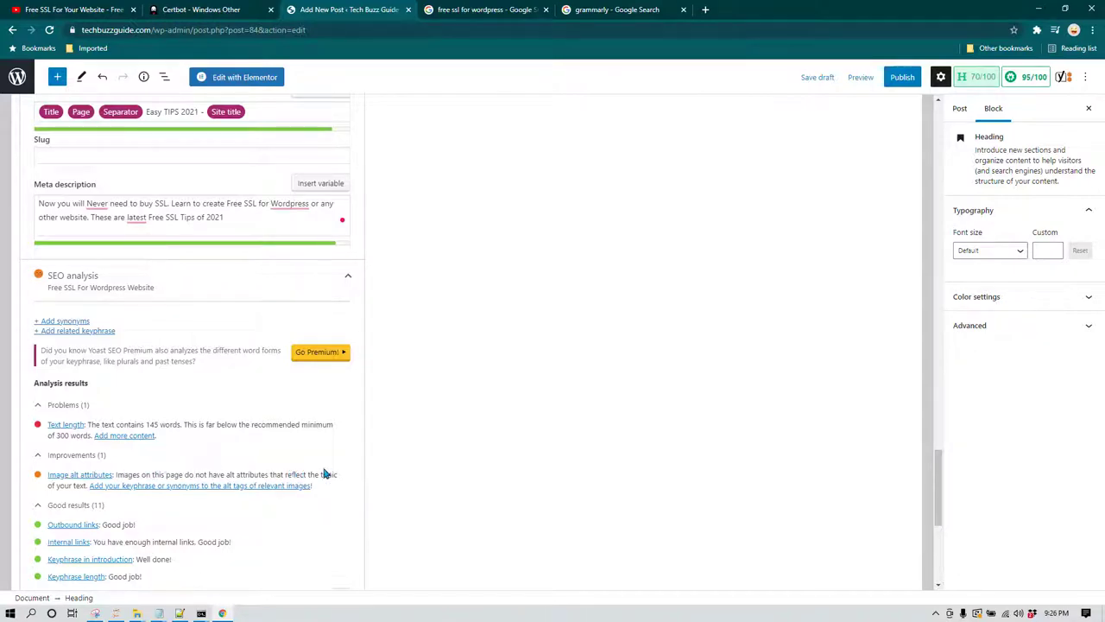
Select the certbot --help screenshot in the post and check the alt text in its image settings
scroll(505, 411, "up", 20)
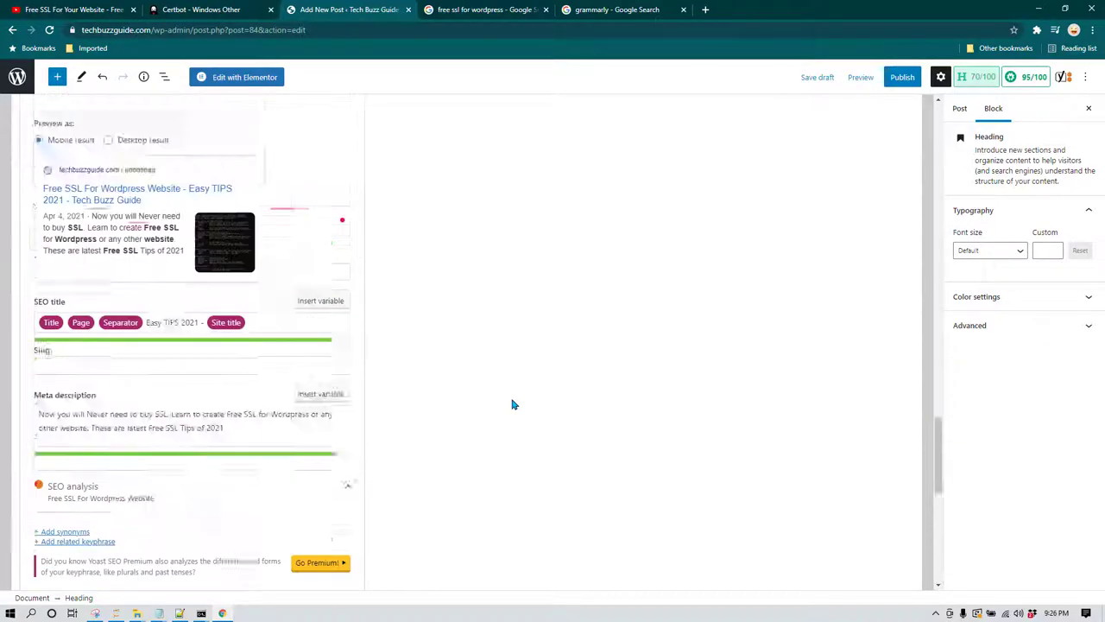
scroll(513, 404, "up", 5)
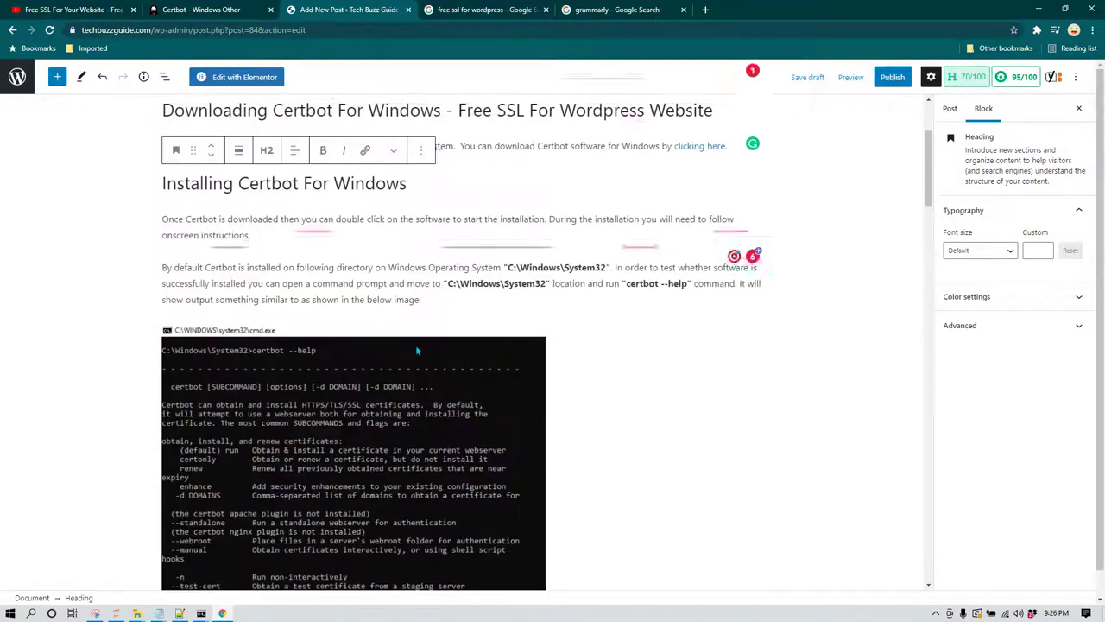
left_click(740, 336)
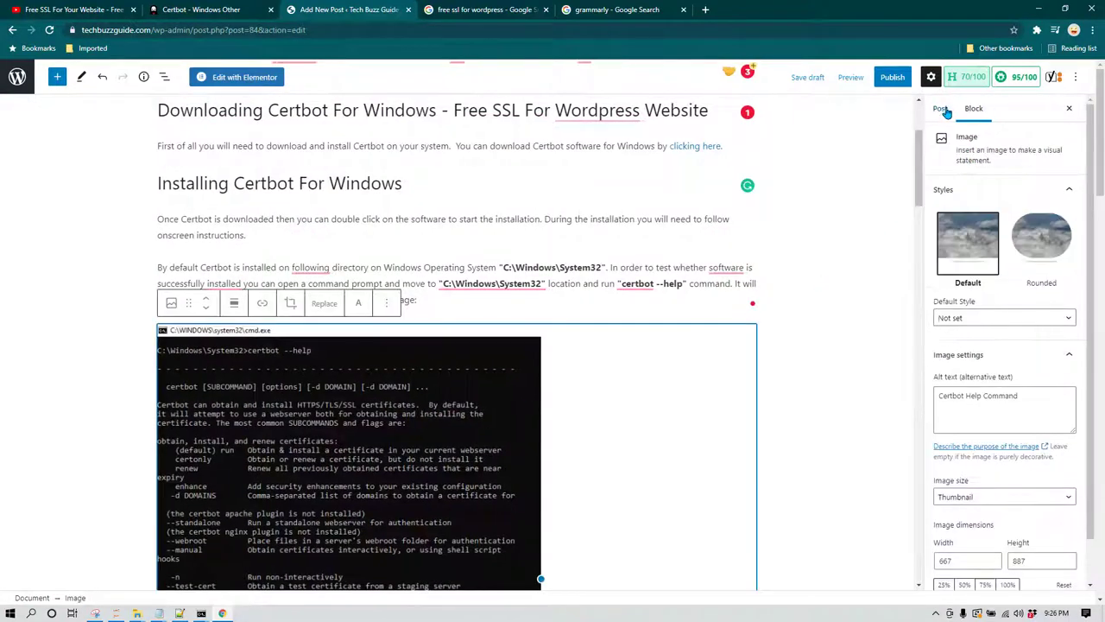
scroll(1028, 426, "down", 1)
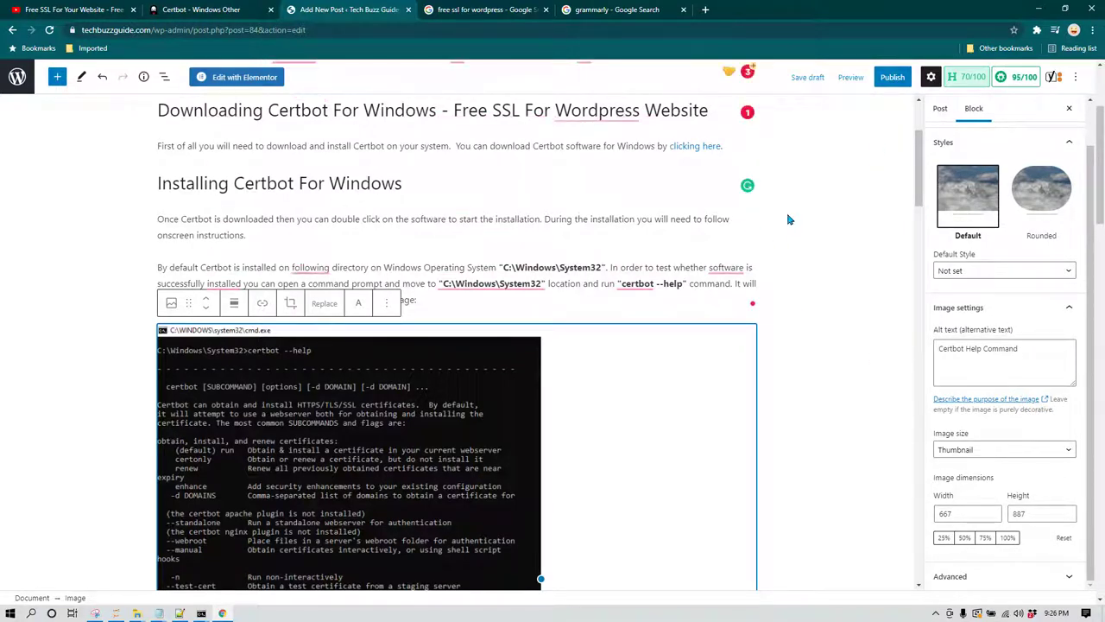
Examine the text length problem and the image alt attributes improvement in the Yoast SEO analysis
scroll(734, 365, "down", 5)
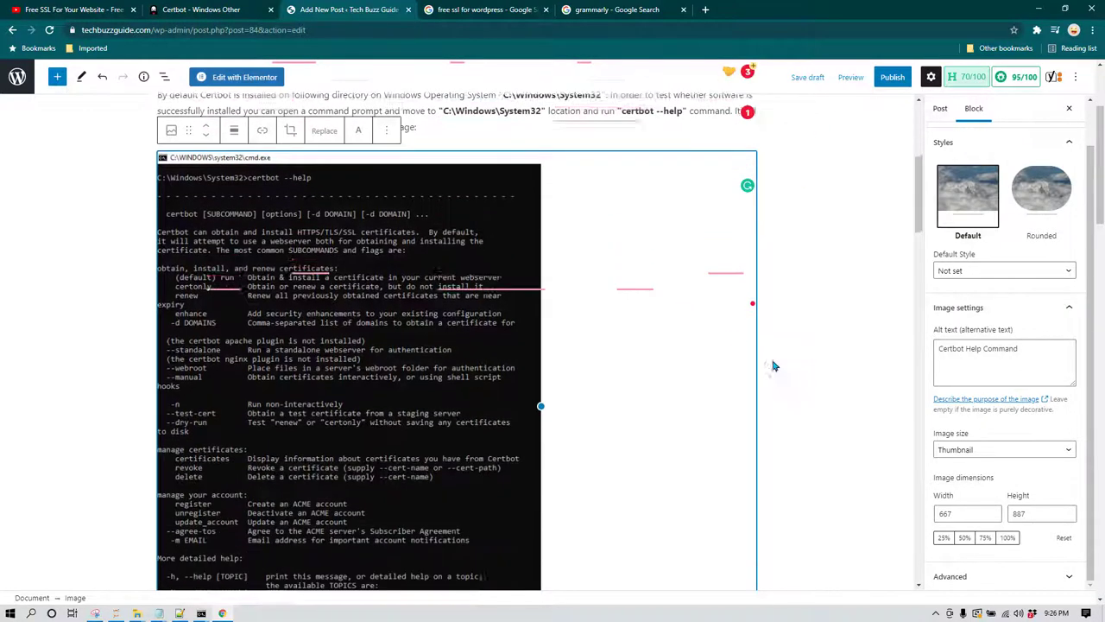
scroll(783, 455, "down", 8)
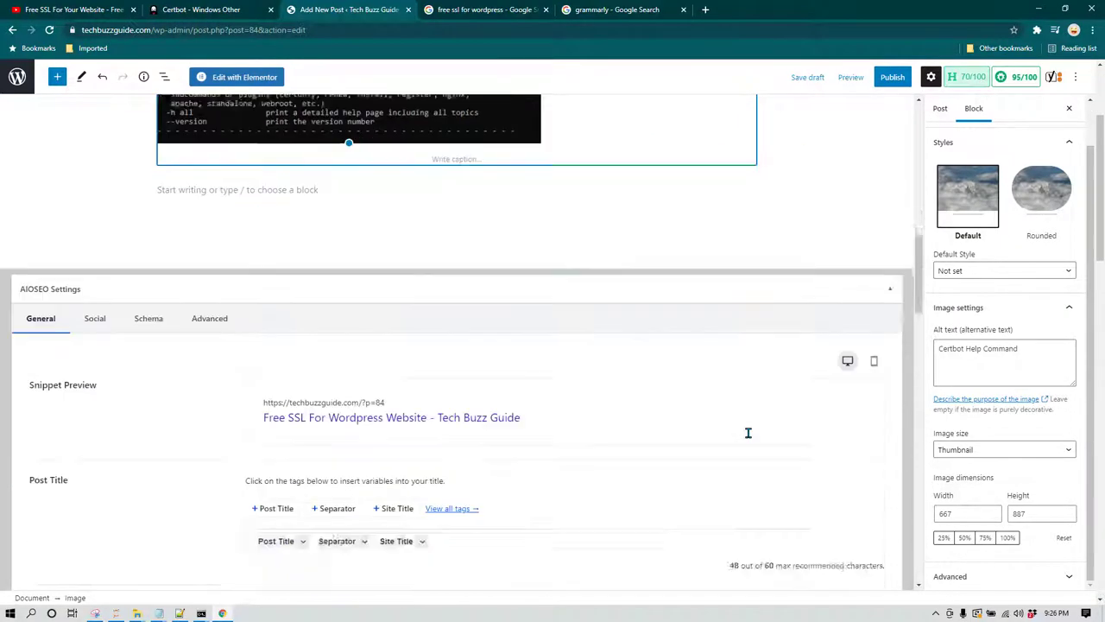
scroll(736, 427, "down", 15)
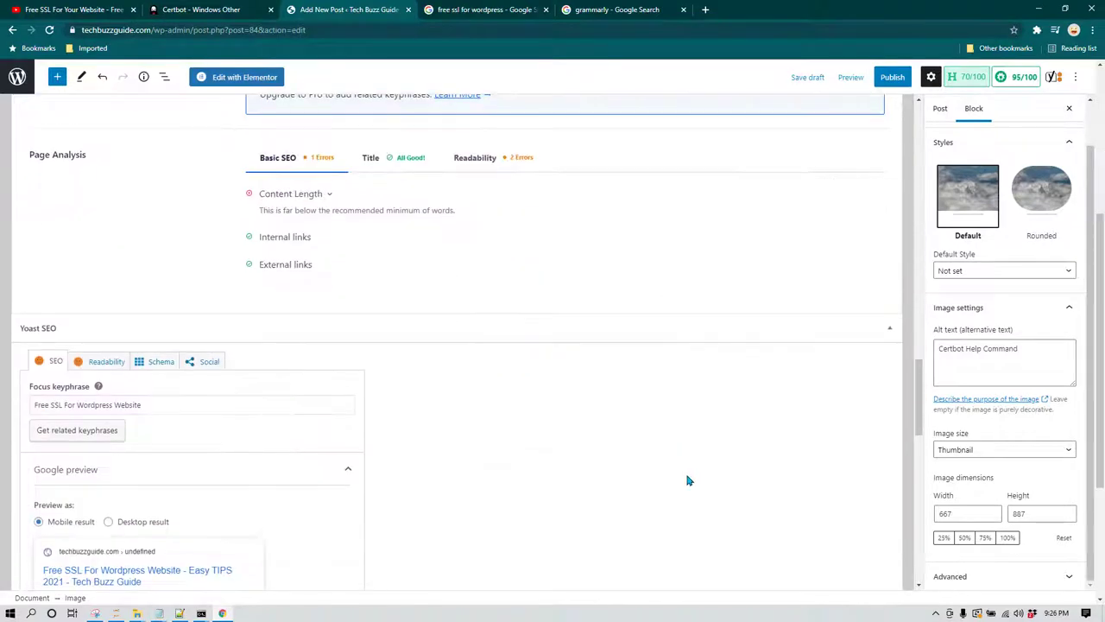
scroll(601, 478, "down", 4)
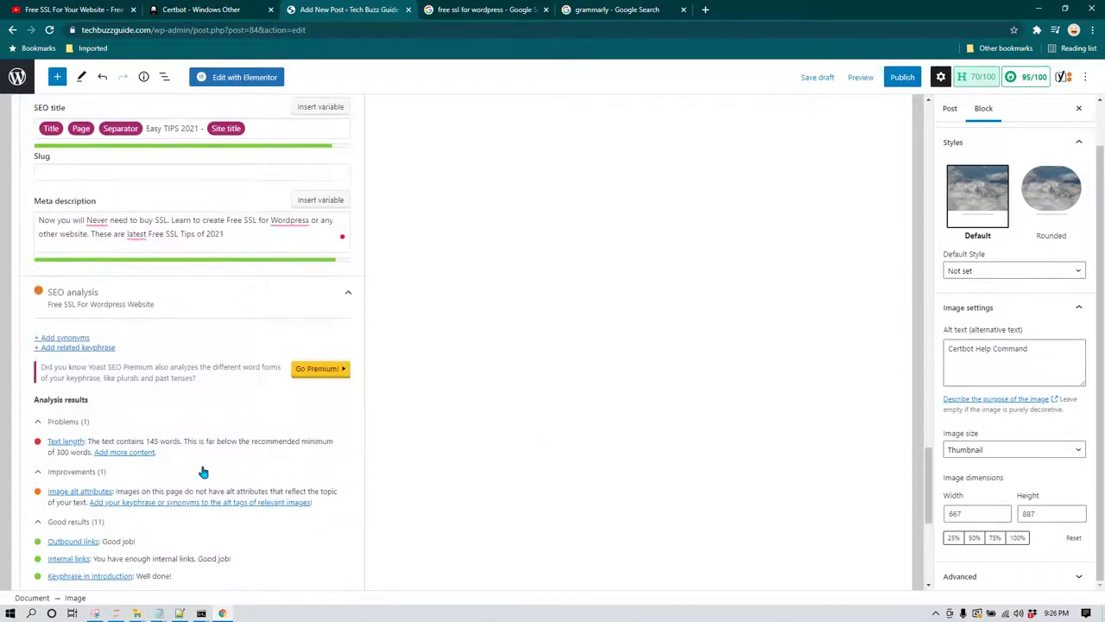
scroll(91, 457, "down", 3)
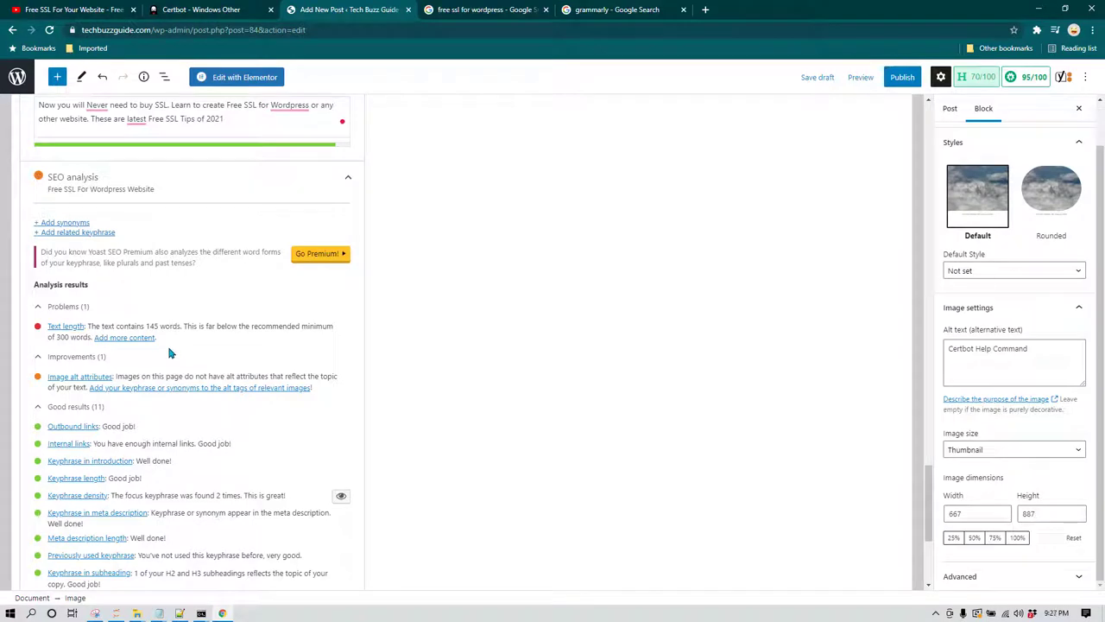
Review the whole post from the introduction through the "Creating a Certificate" and "Certificate Location" sections to the final certificate files image
scroll(530, 343, "up", 15)
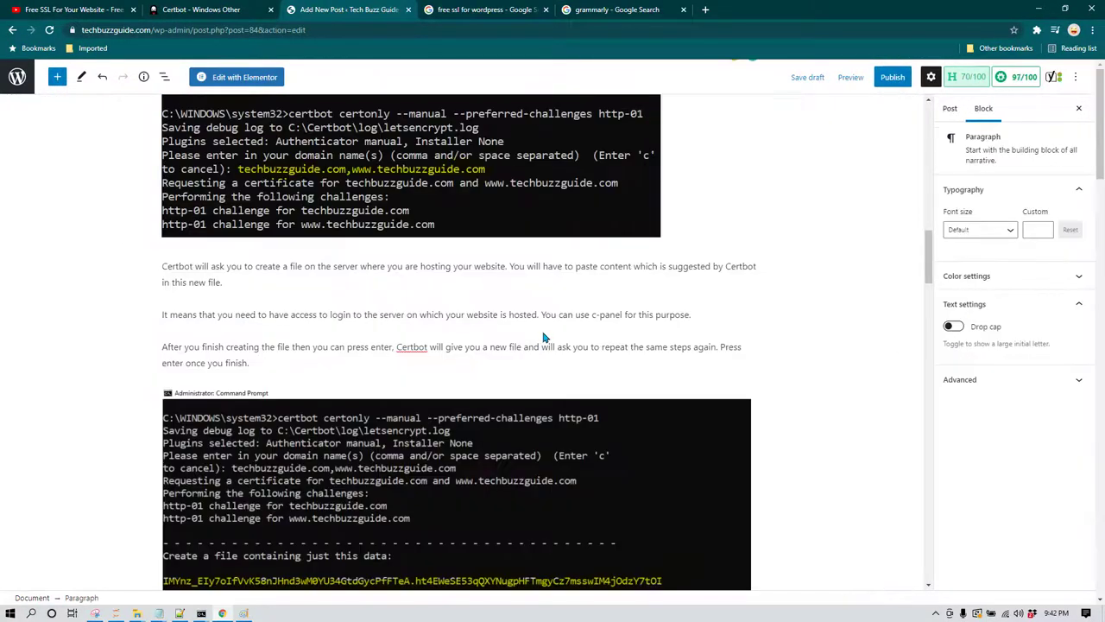
scroll(750, 331, "up", 6)
scroll(756, 335, "up", 8)
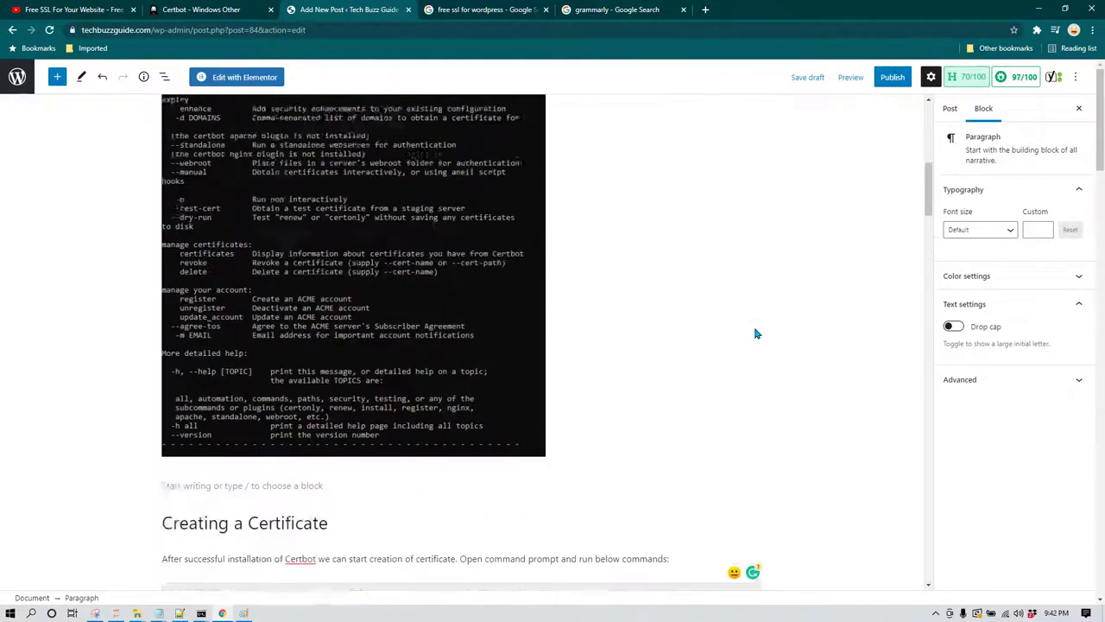
scroll(755, 340, "down", 12)
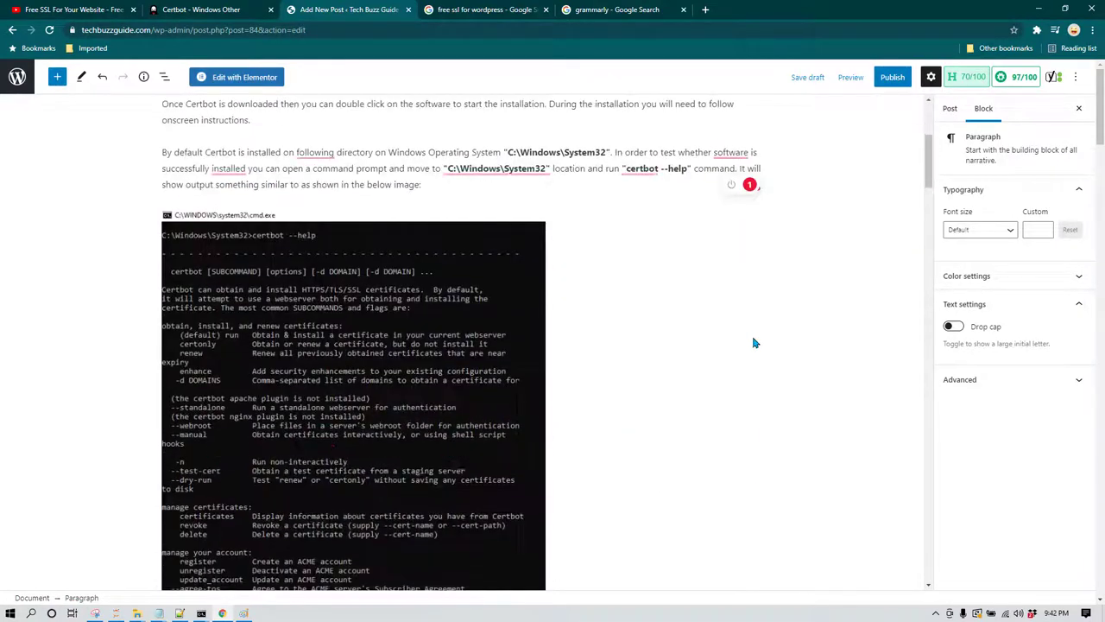
scroll(756, 343, "down", 10)
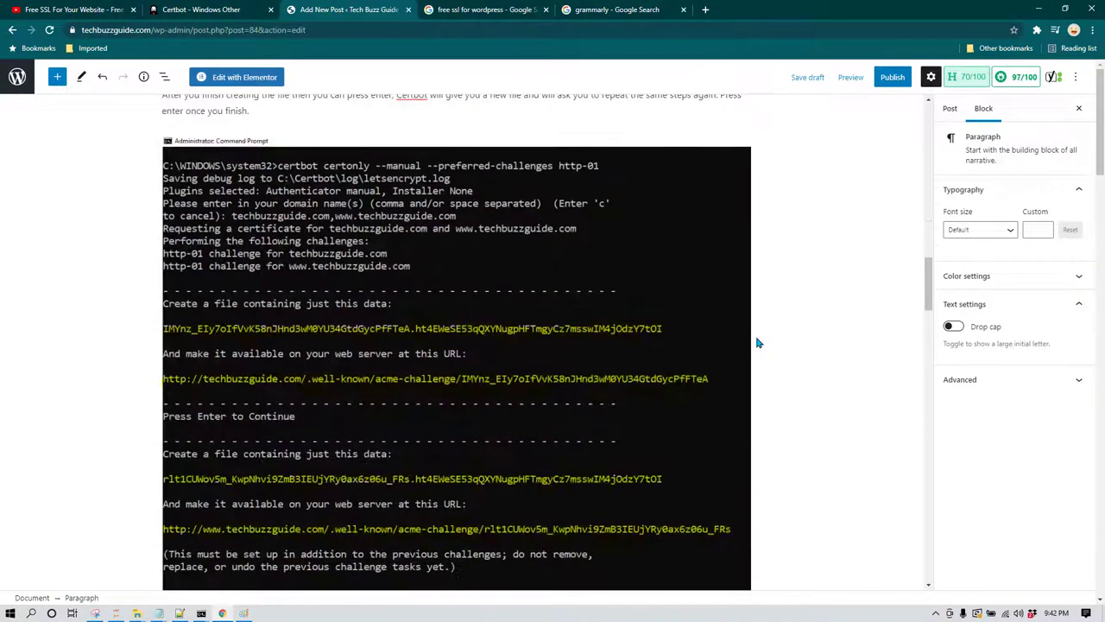
scroll(552, 260, "down", 3)
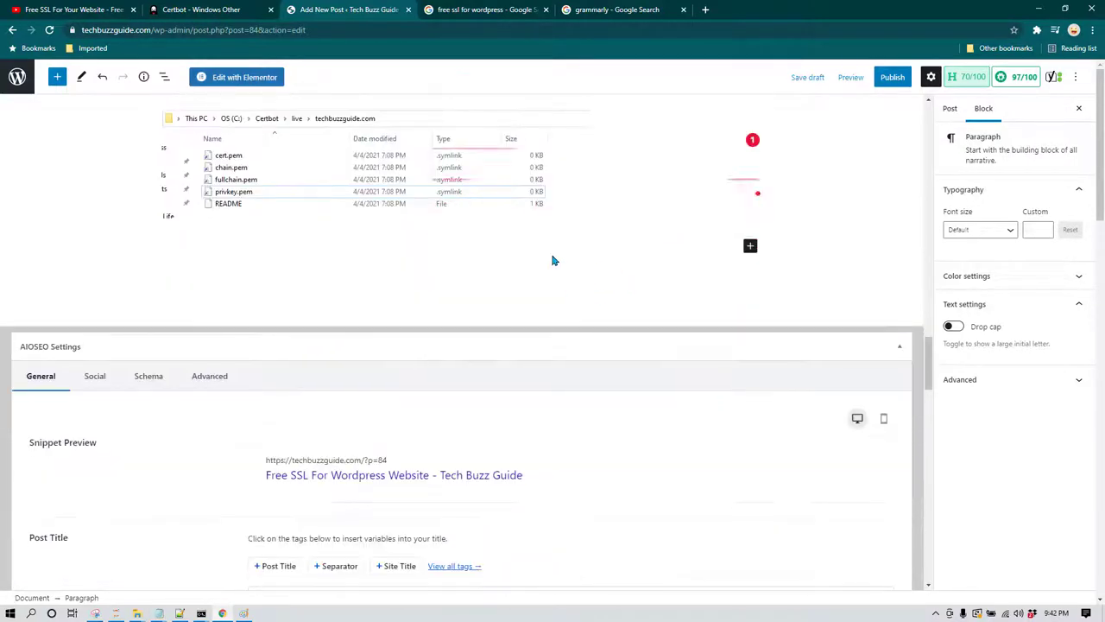
scroll(547, 284, "up", 6)
scroll(551, 363, "up", 10)
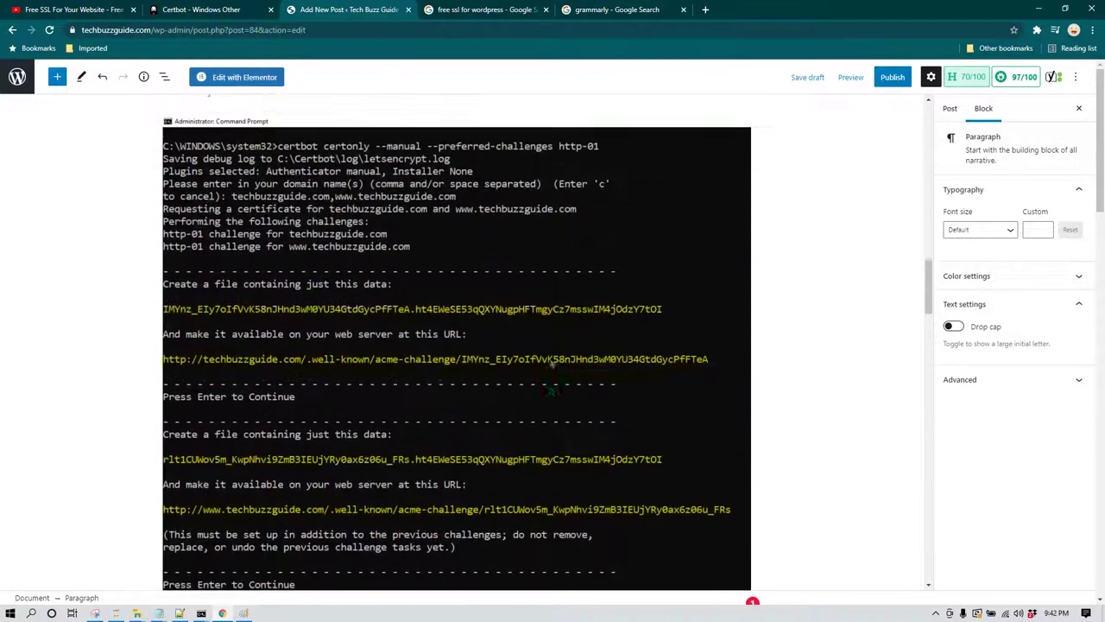
scroll(409, 299, "up", 12)
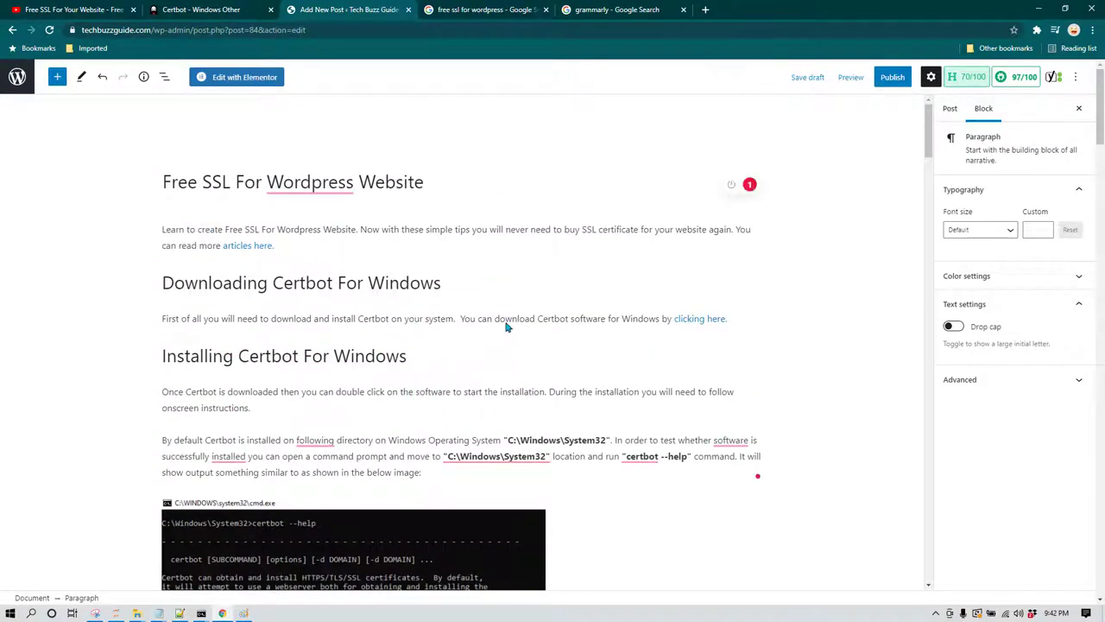
scroll(518, 328, "down", 15)
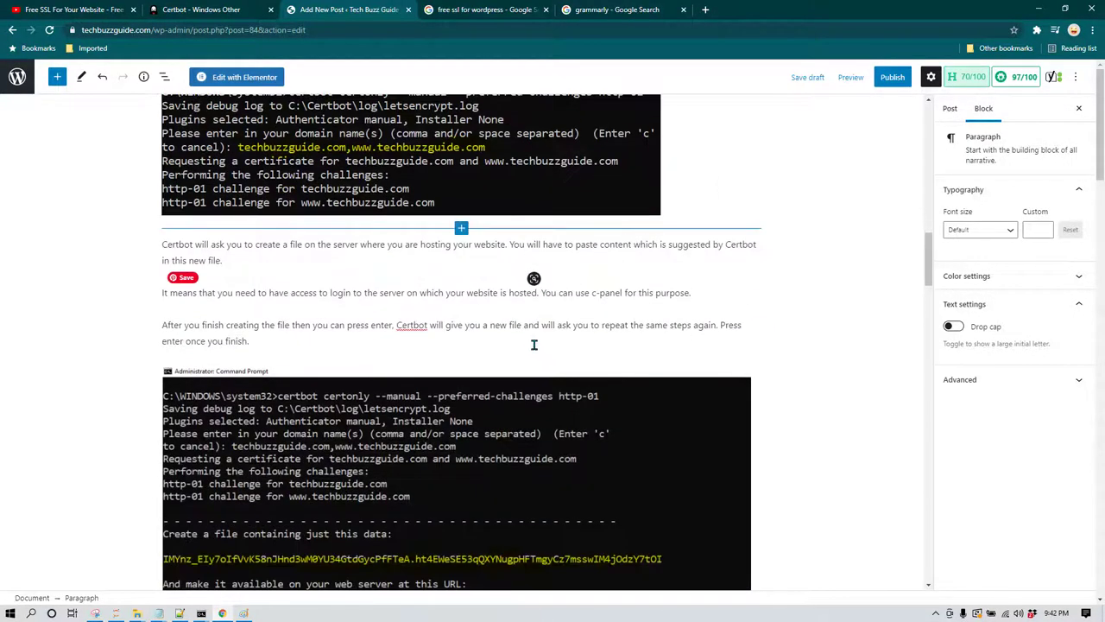
scroll(533, 344, "down", 8)
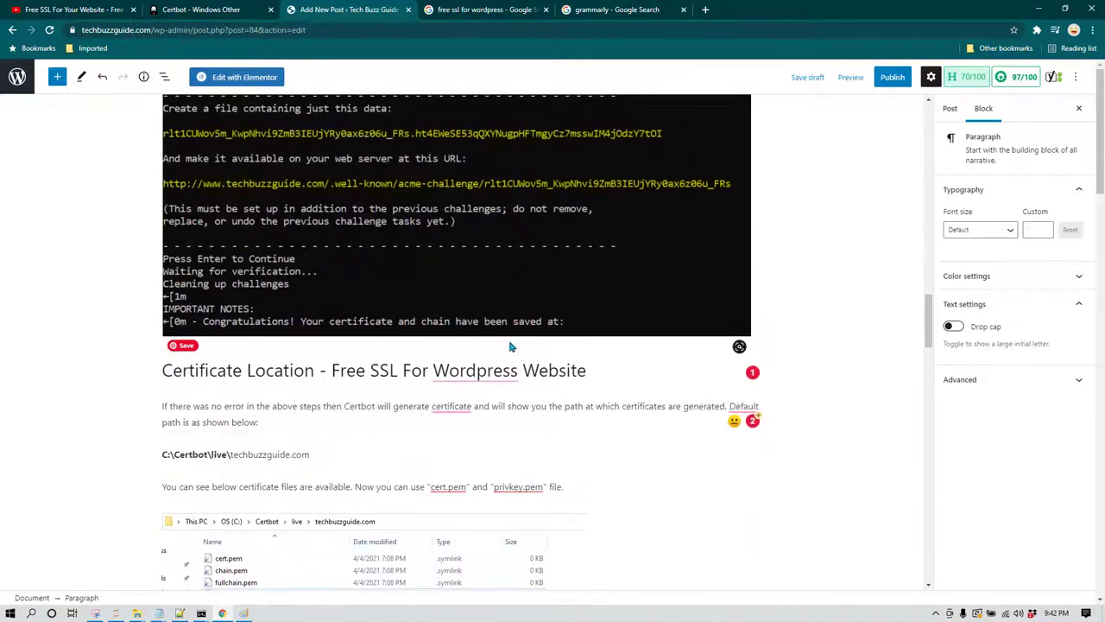
scroll(510, 347, "down", 5)
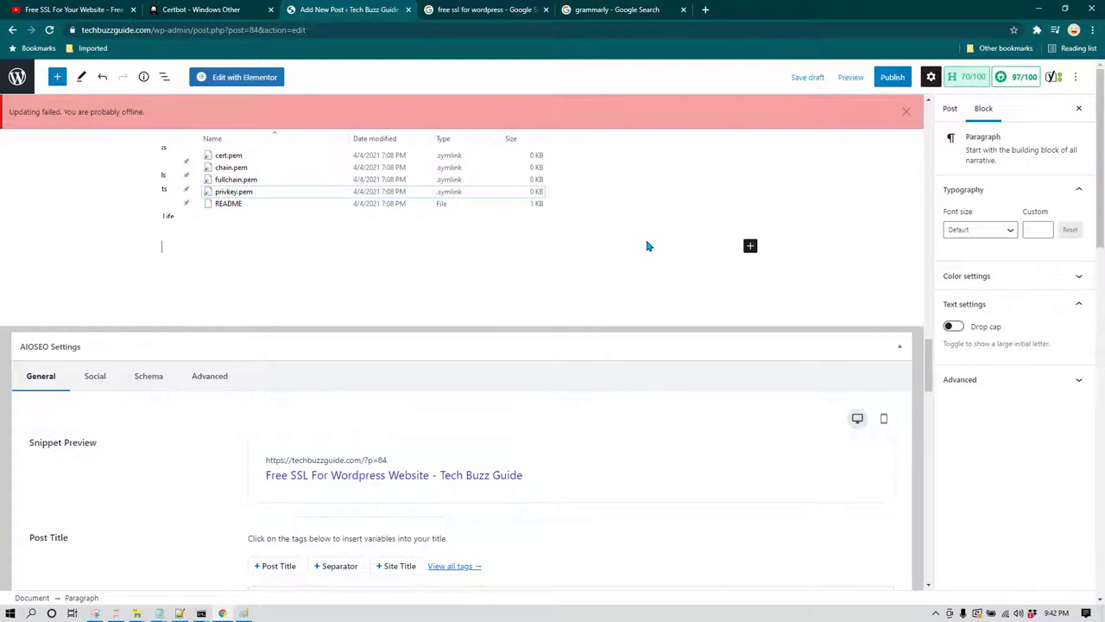
scroll(535, 241, "up", 1)
scroll(483, 251, "down", 2)
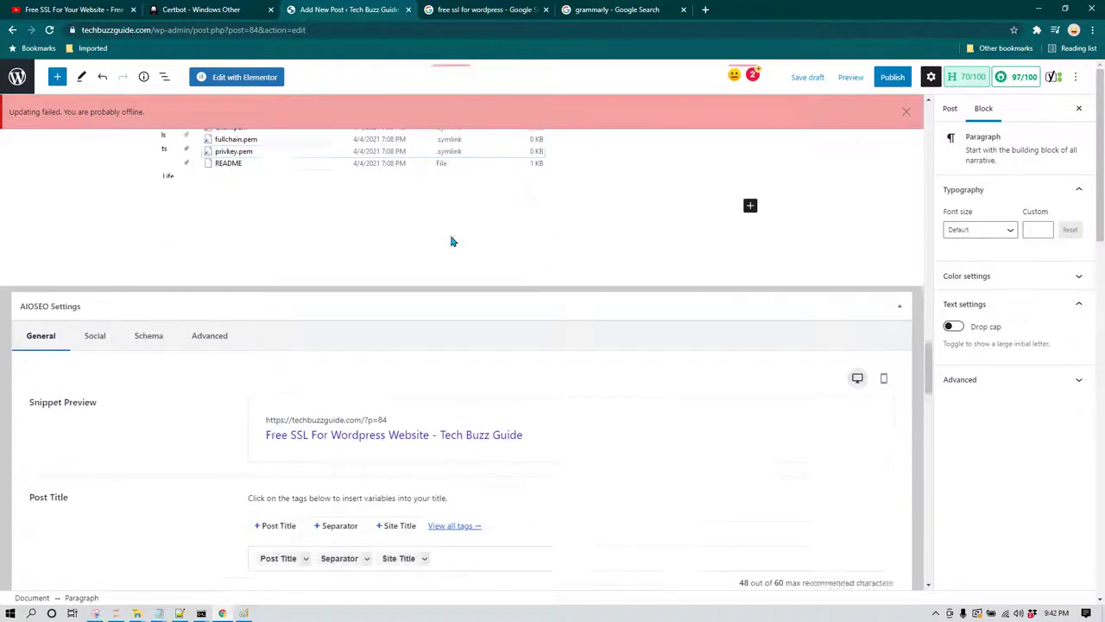
Check the AIOSEO page analysis and the Yoast SEO analysis results below the post, and publish the post
scroll(621, 247, "down", 10)
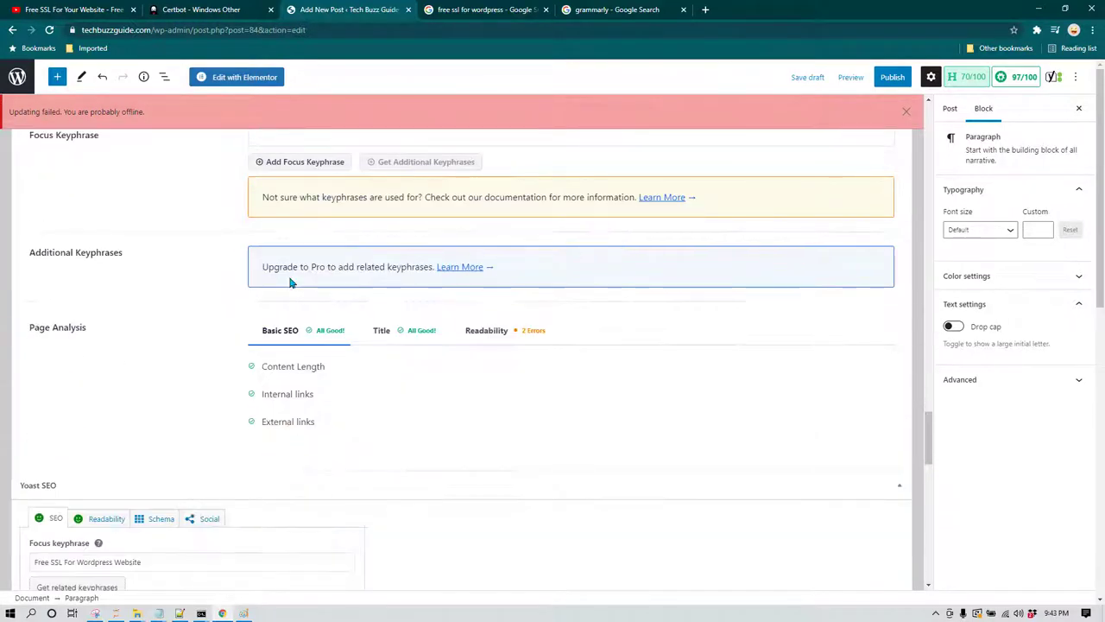
scroll(273, 329, "down", 1)
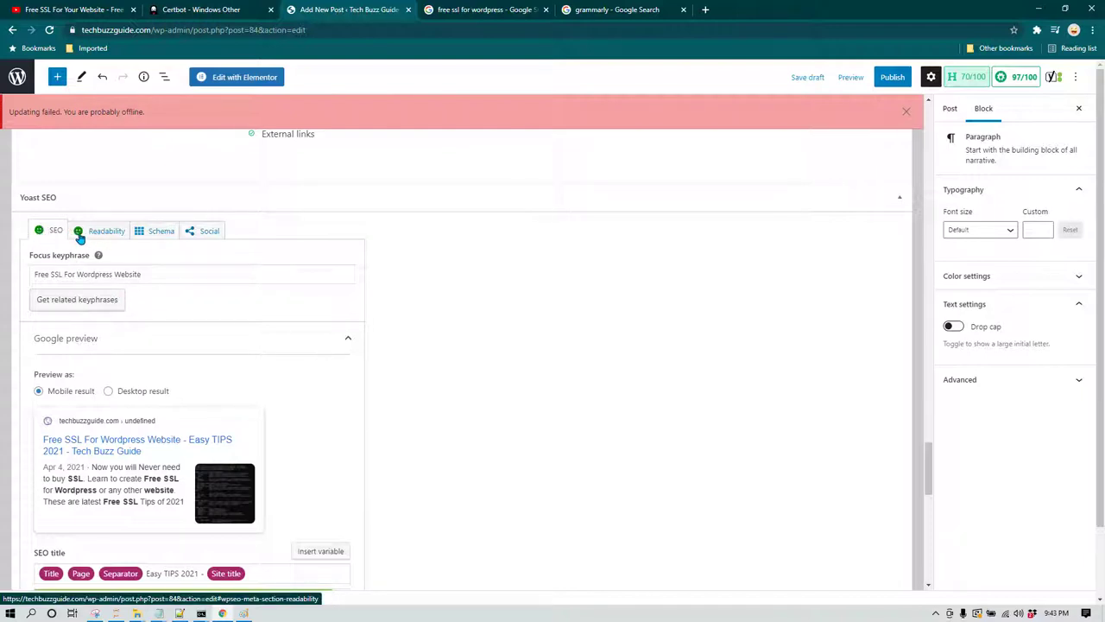
scroll(592, 415, "down", 3)
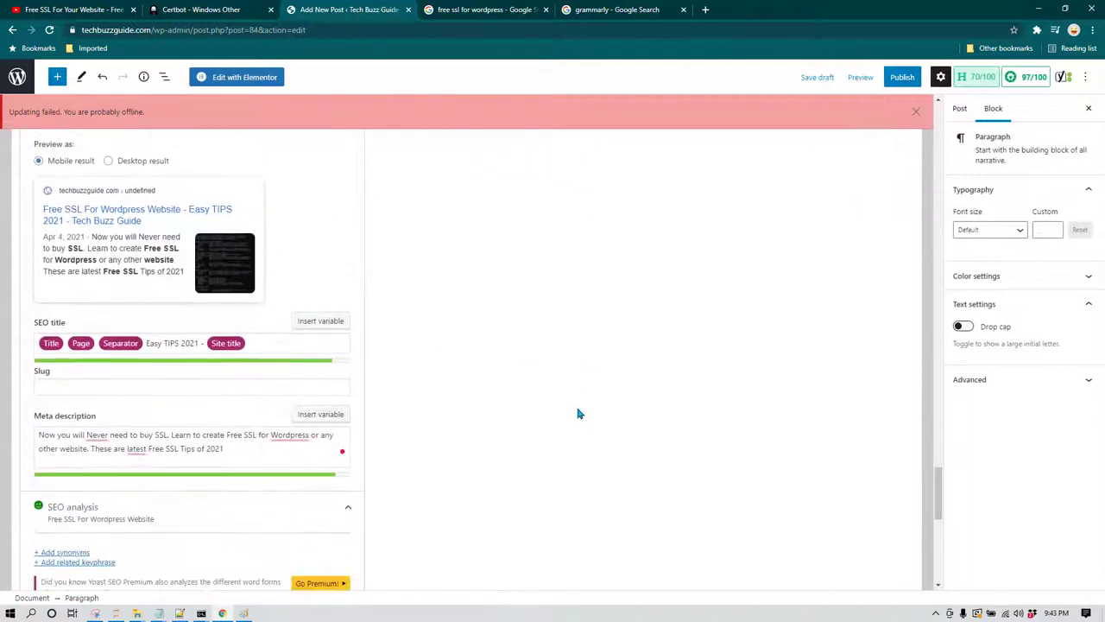
scroll(542, 413, "down", 3)
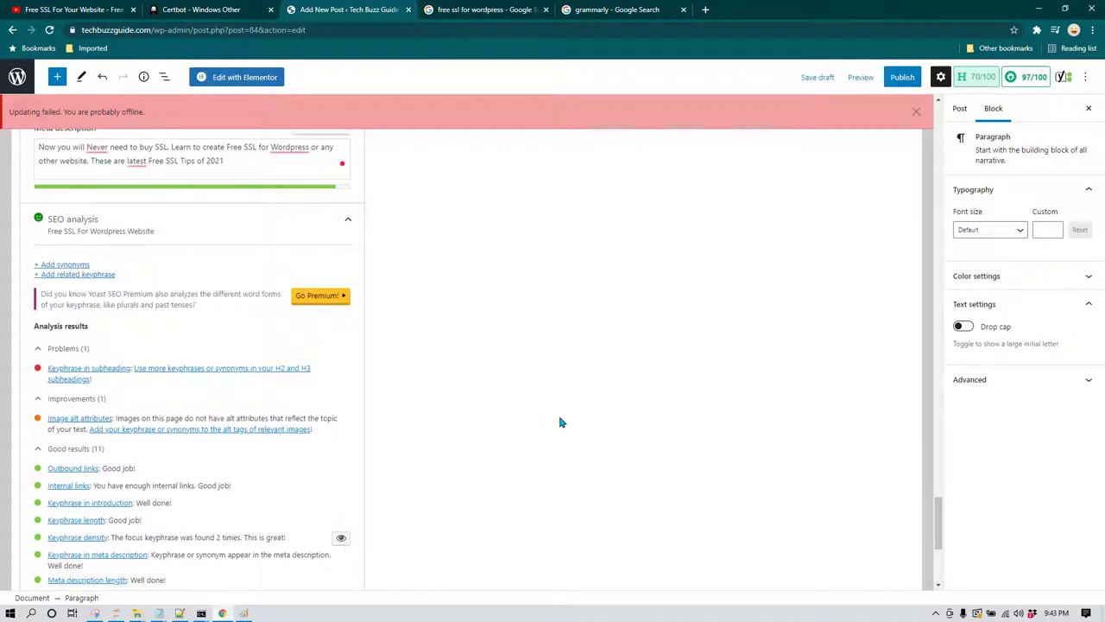
scroll(532, 416, "down", 1)
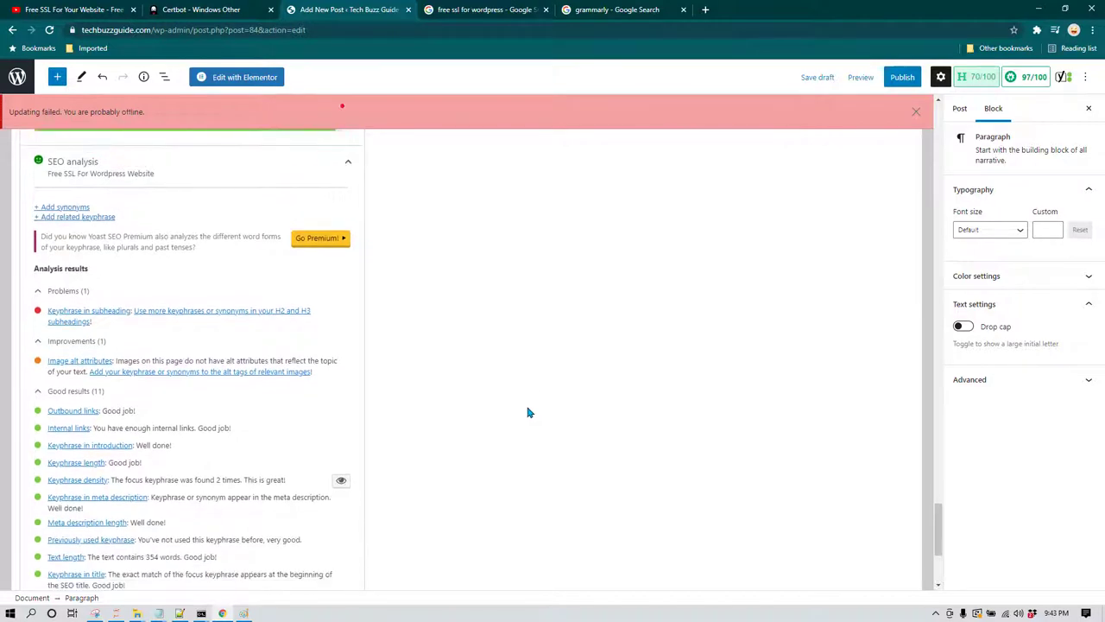
left_click(903, 80)
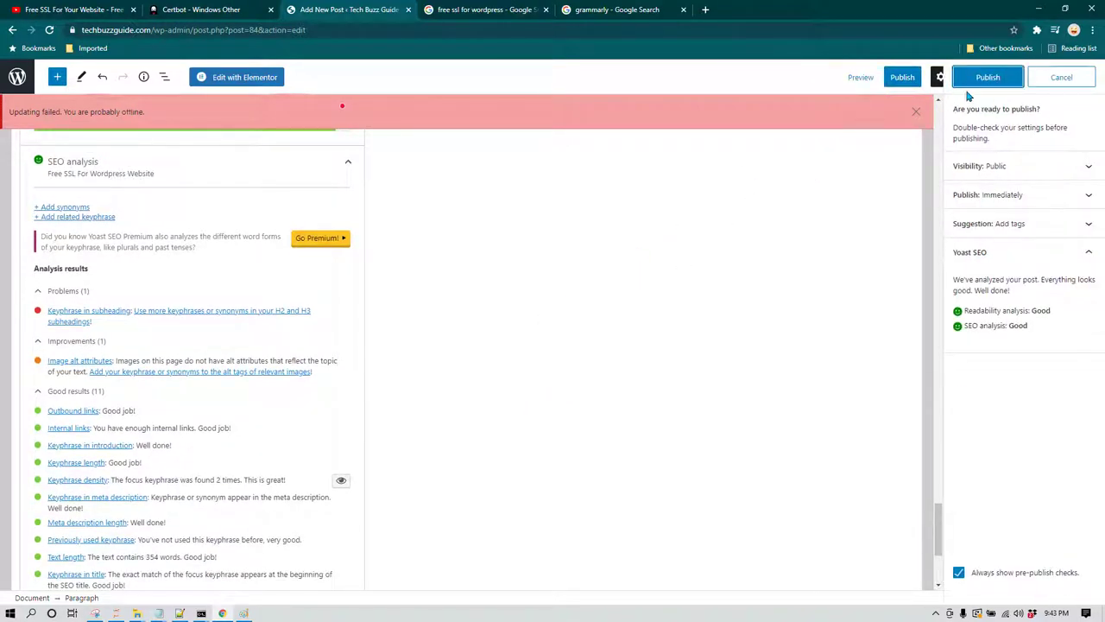
left_click(990, 79)
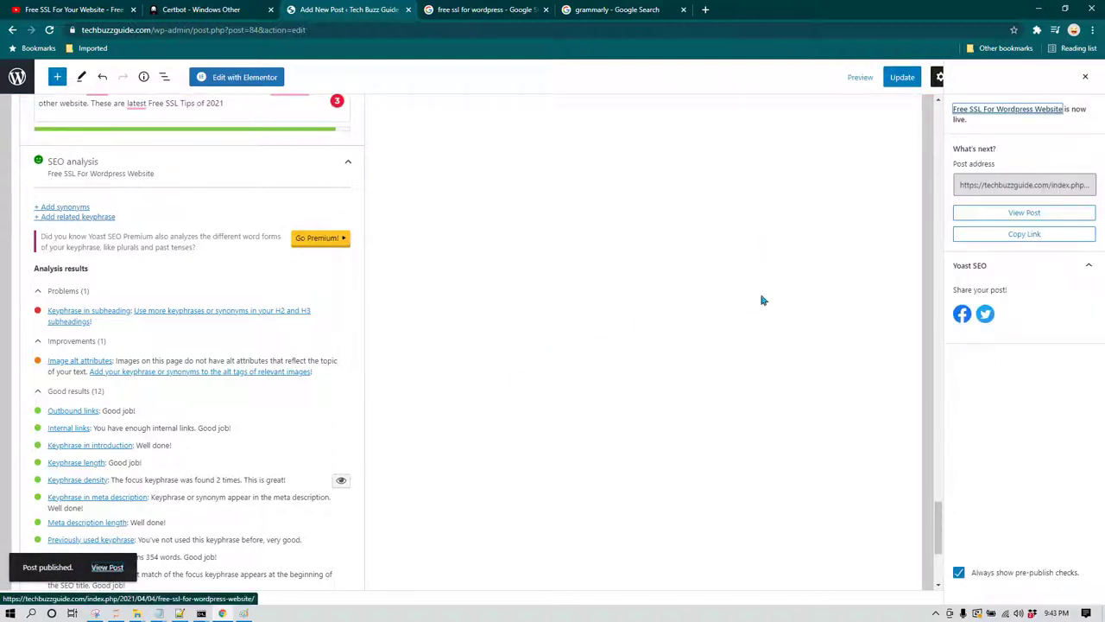
Open the published post on the live site and review it from the title to the certificate files image in the "Certificate Location" section
left_click(1025, 218)
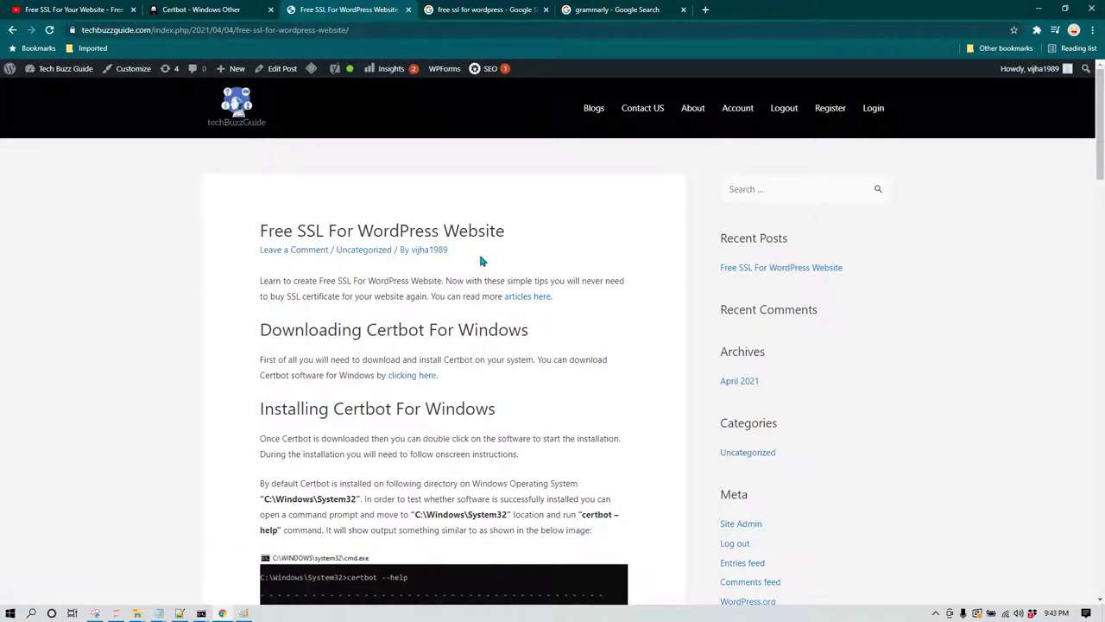
scroll(373, 286, "down", 4)
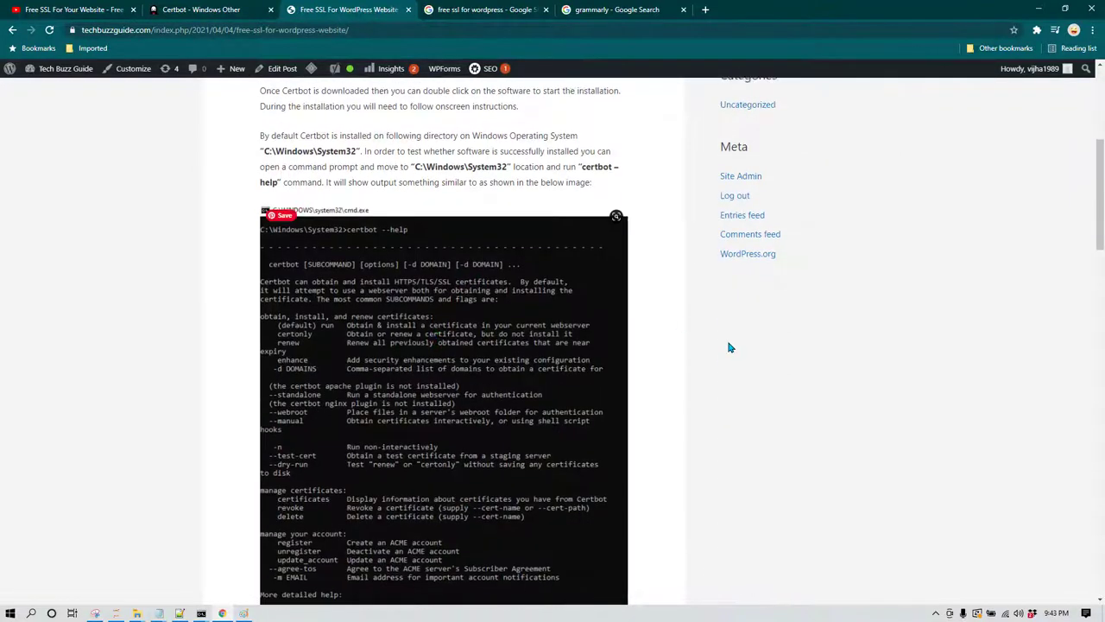
scroll(730, 345, "down", 12)
scroll(652, 347, "down", 3)
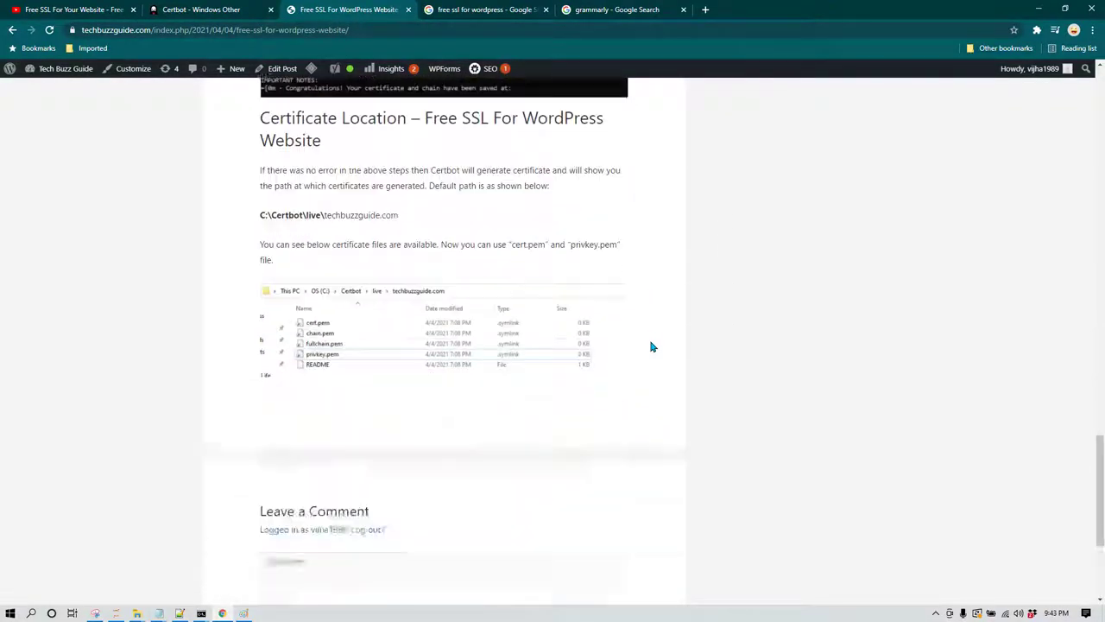
scroll(652, 346, "up", 12)
scroll(646, 344, "up", 6)
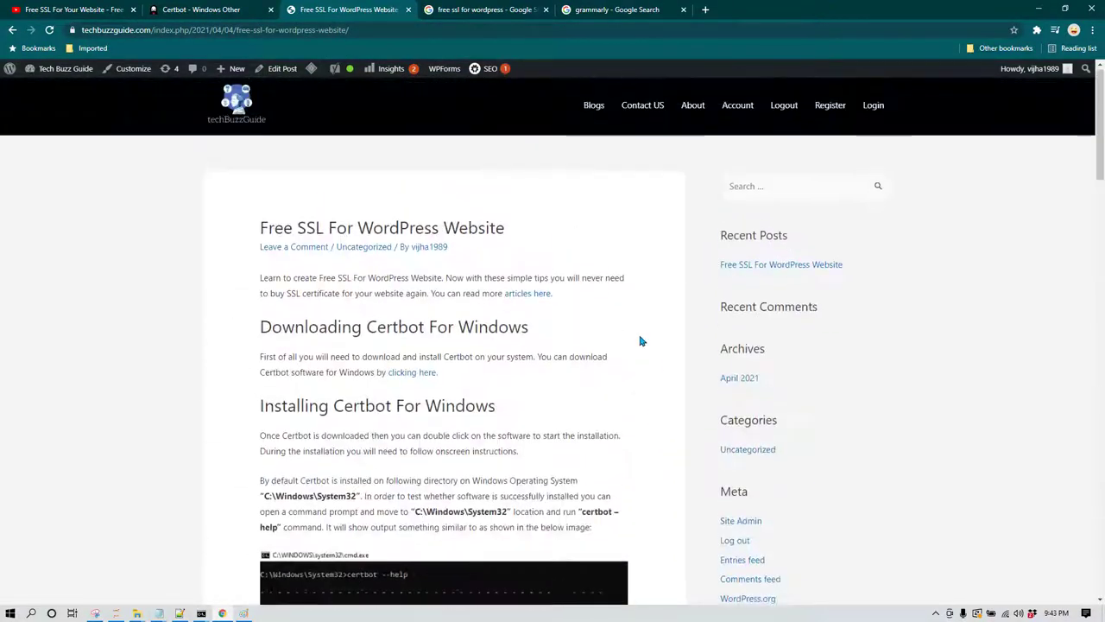
scroll(297, 457, "down", 3)
scroll(298, 459, "up", 3)
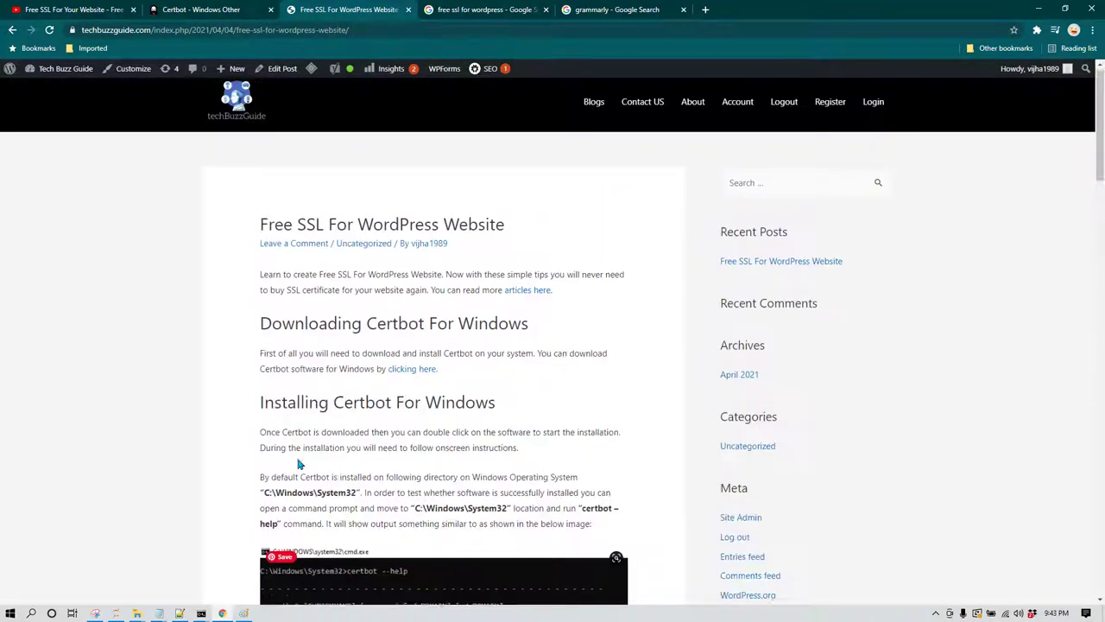
scroll(362, 401, "down", 10)
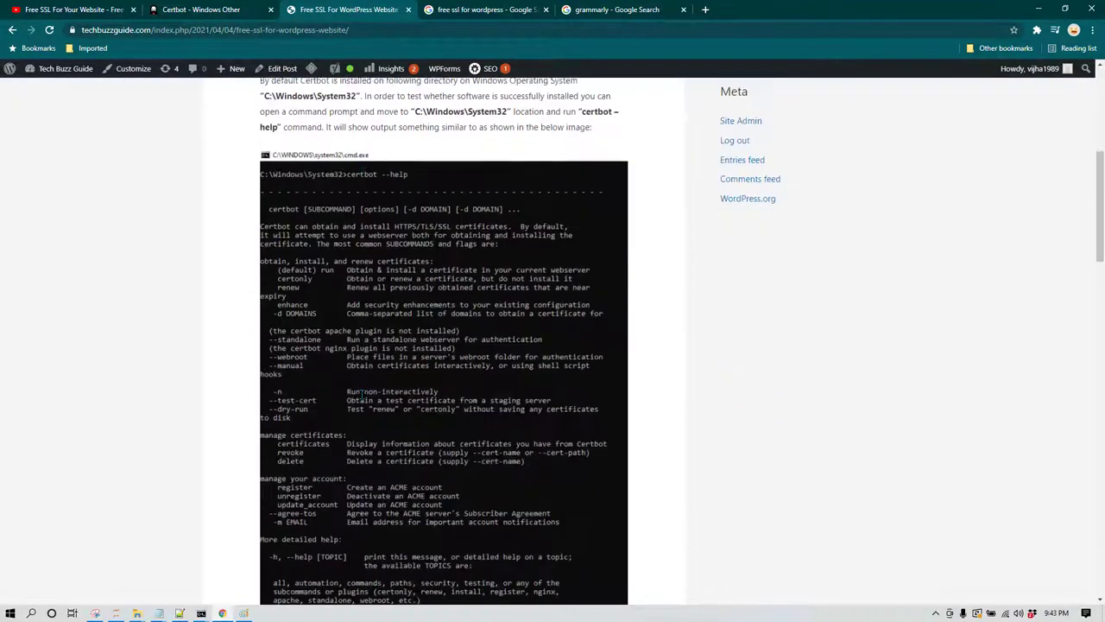
scroll(361, 393, "up", 10)
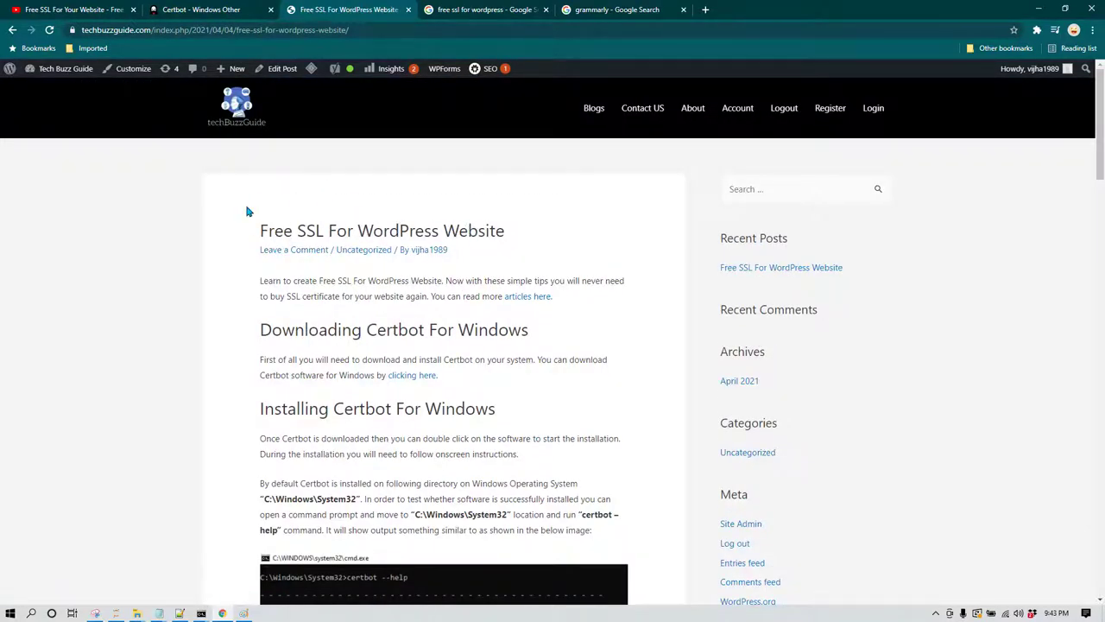
Compare Certbot's Windows installation instructions page with the published post's installation section, certbot --help screenshot and "Creating a Certificate" section
left_click(223, 8)
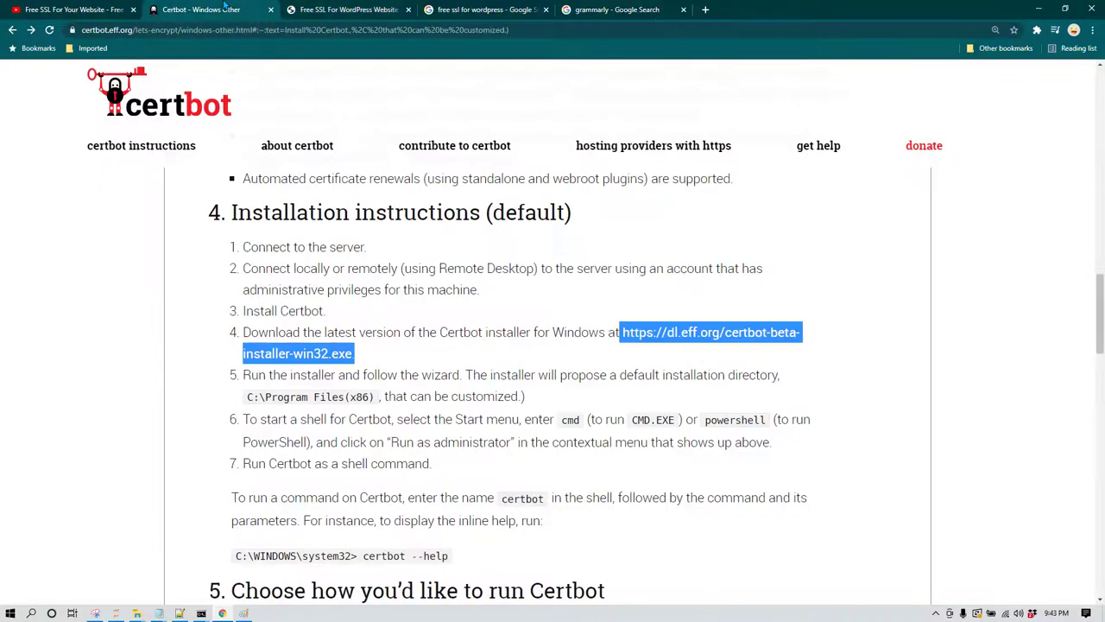
left_click(320, 7)
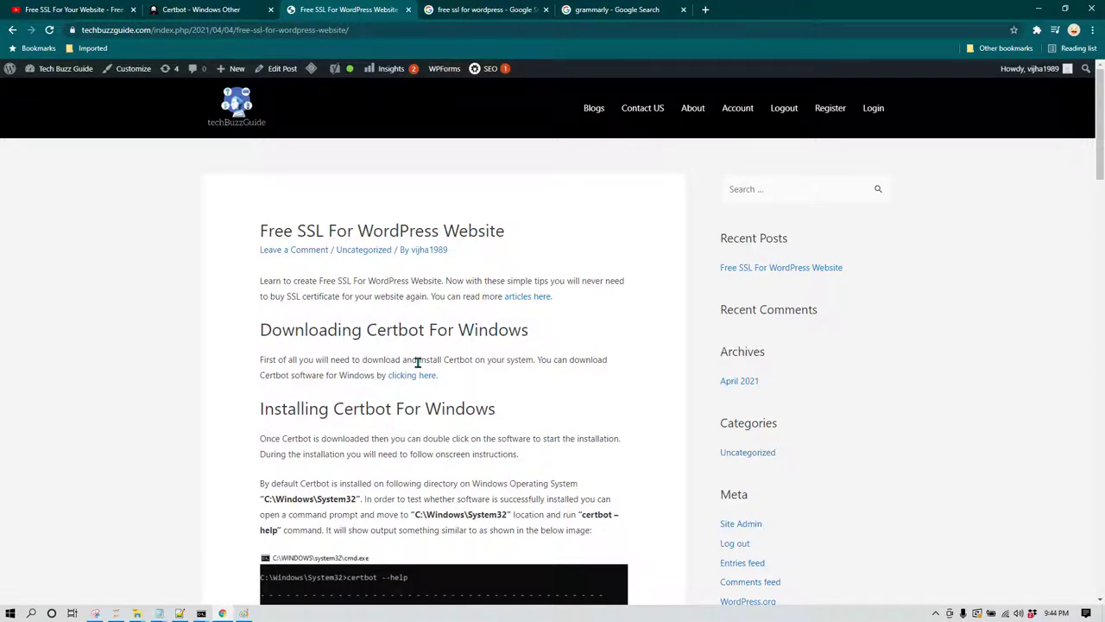
scroll(507, 429, "down", 3)
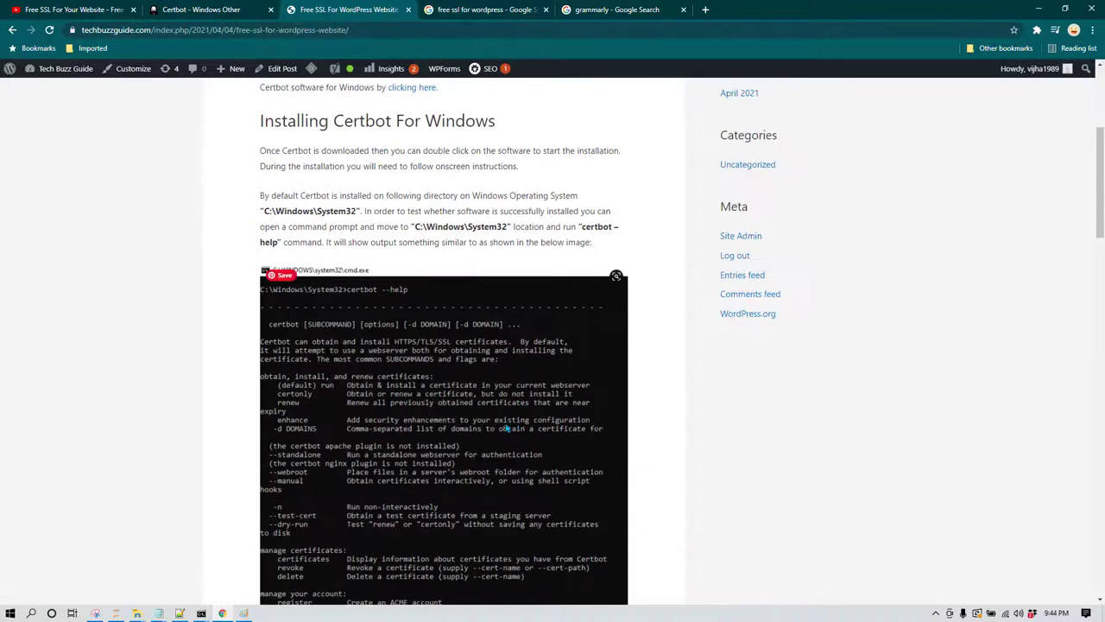
scroll(513, 412, "down", 5)
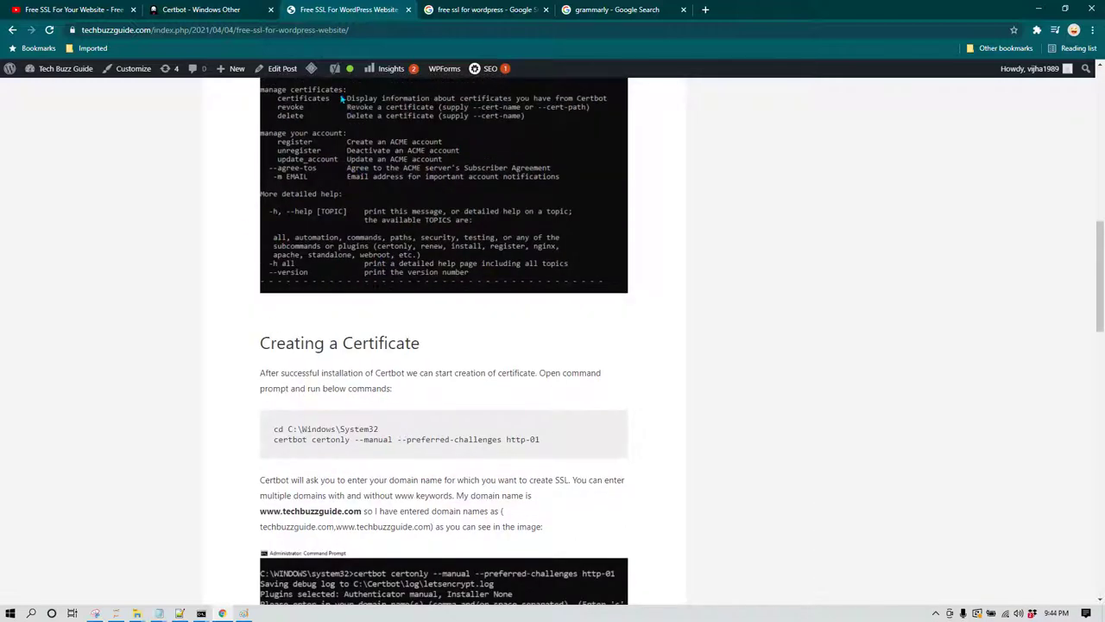
mouse_move(336, 69)
scroll(324, 110, "up", 2)
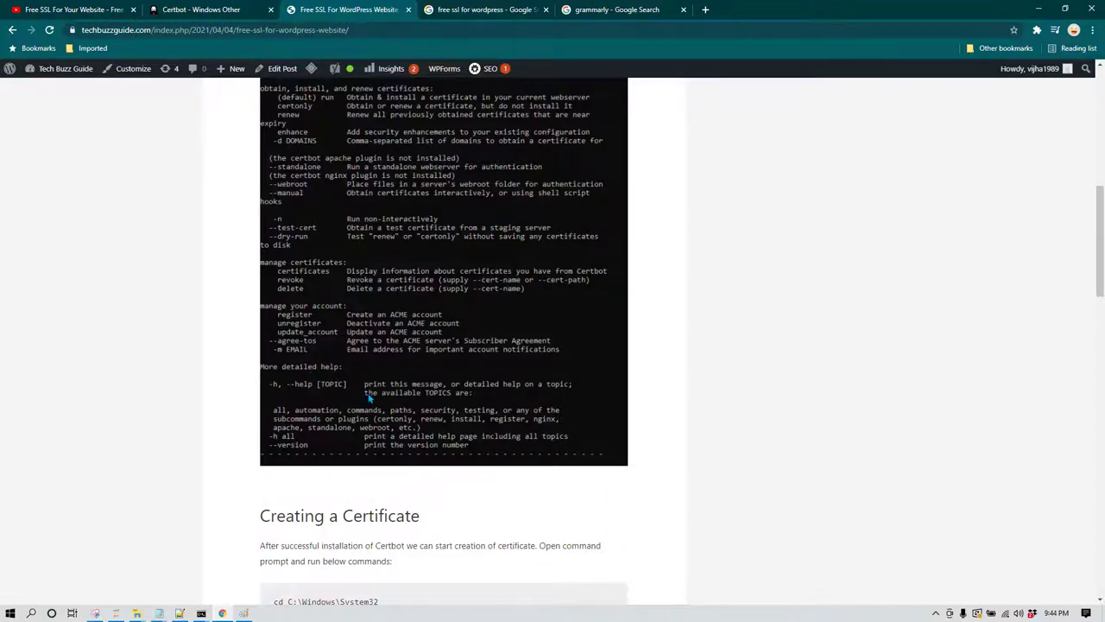
scroll(366, 395, "up", 10)
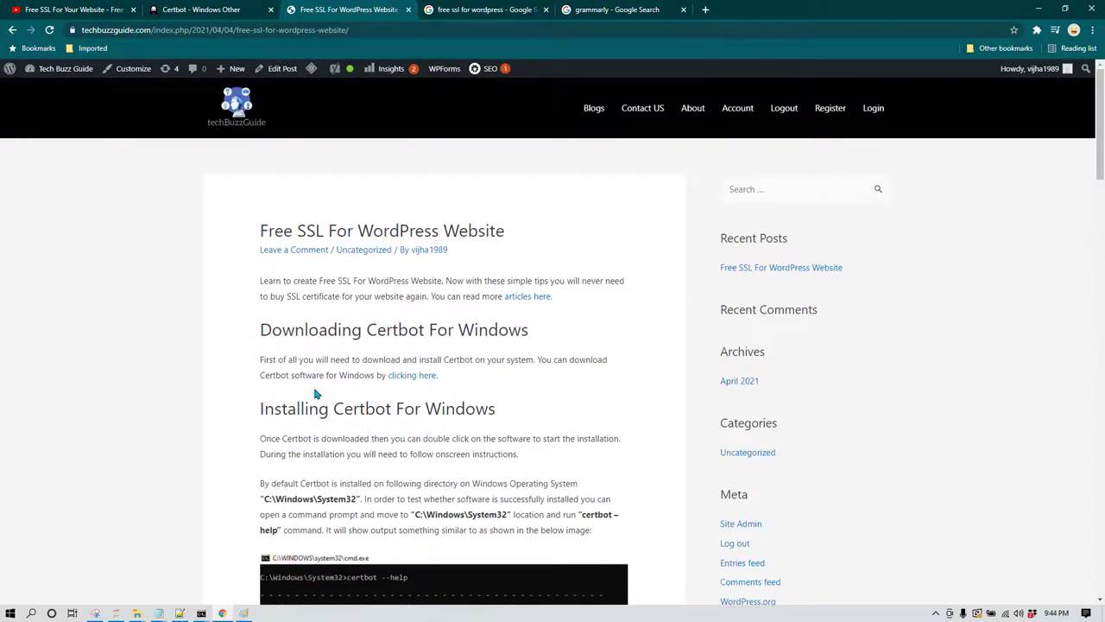